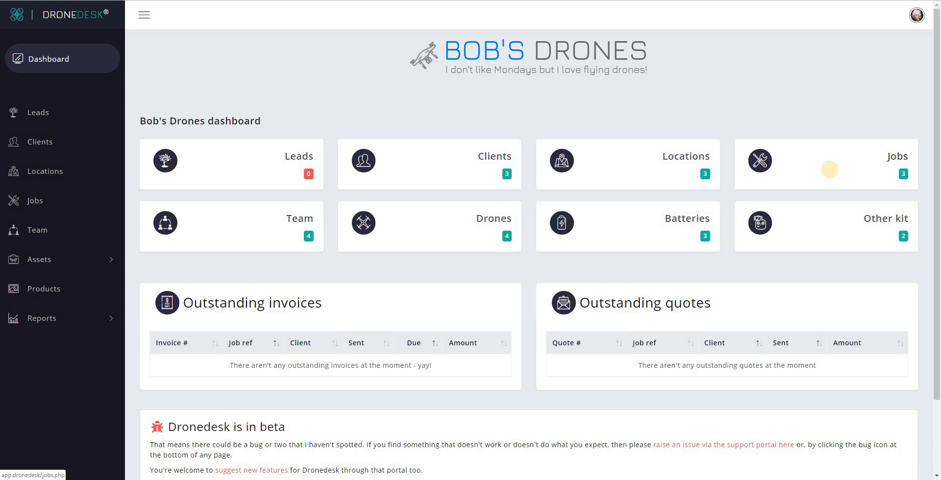
From the Jobs list, use the Action menu to manage 'A third job'
{"action": "left_click", "coordinate": [831, 174]}
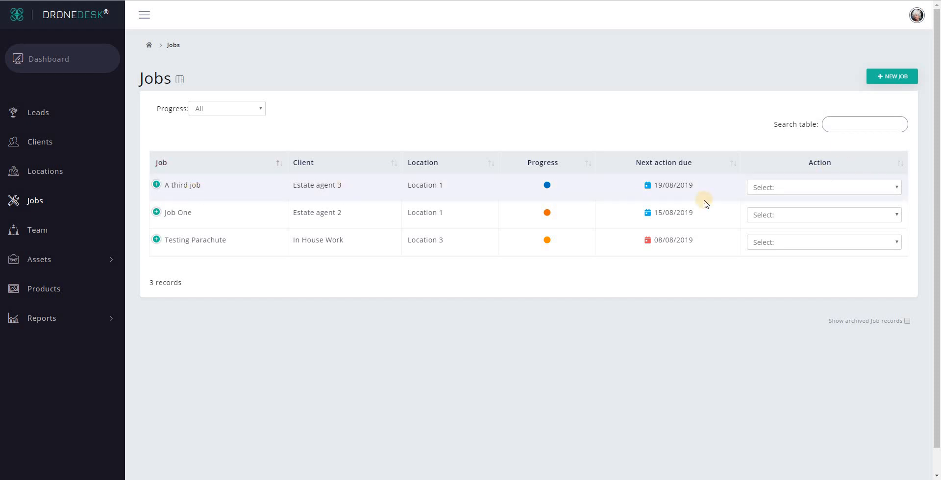
{"action": "left_click", "coordinate": [815, 189]}
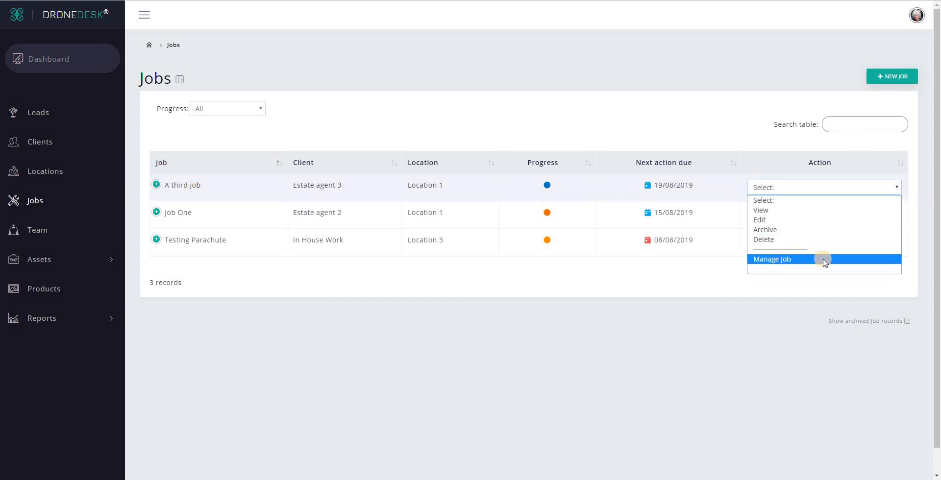
{"action": "left_click", "coordinate": [780, 260]}
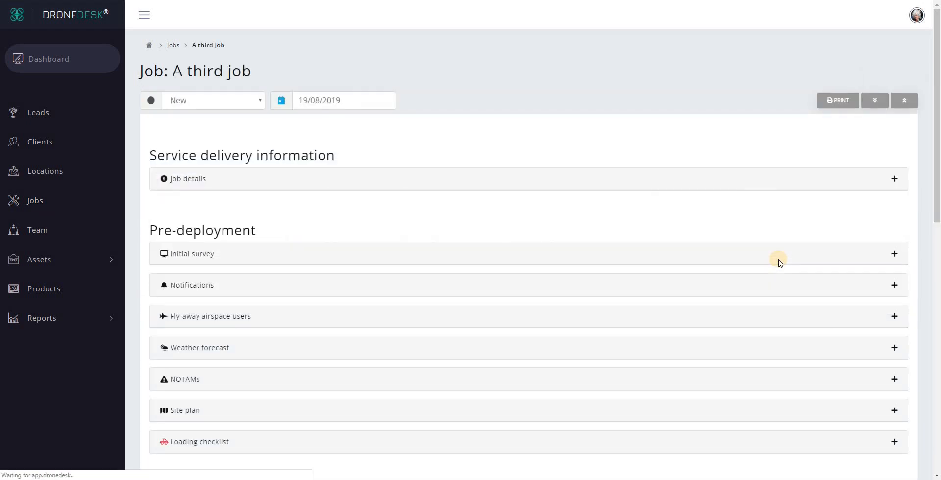
{"action": "left_click", "coordinate": [211, 100]}
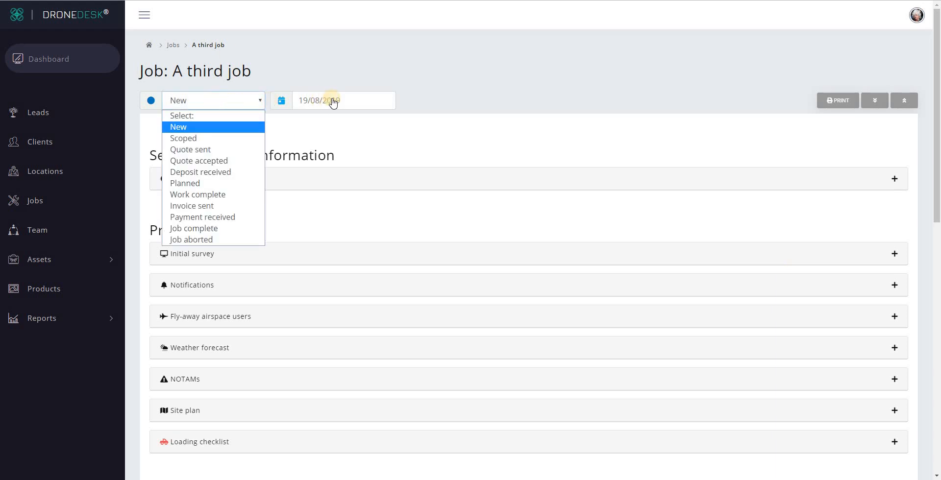
{"action": "left_click", "coordinate": [512, 94]}
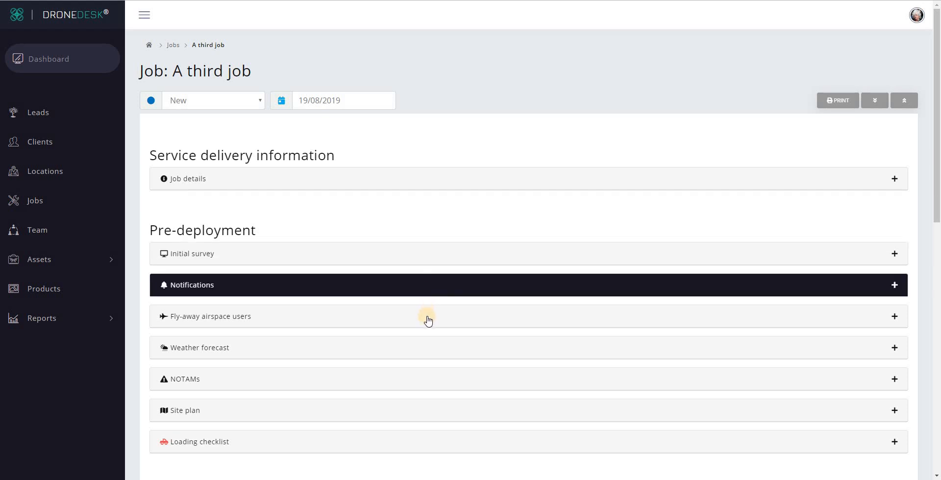
{"action": "scroll", "coordinate": [427, 344], "scroll_direction": "down", "scroll_amount": 1}
{"action": "scroll", "coordinate": [428, 344], "scroll_direction": "down", "scroll_amount": 8}
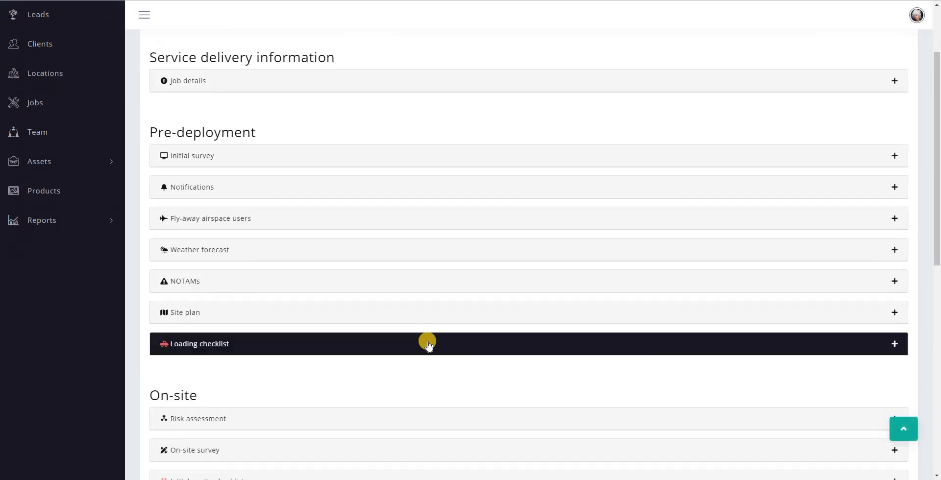
{"action": "scroll", "coordinate": [422, 340], "scroll_direction": "down", "scroll_amount": 2}
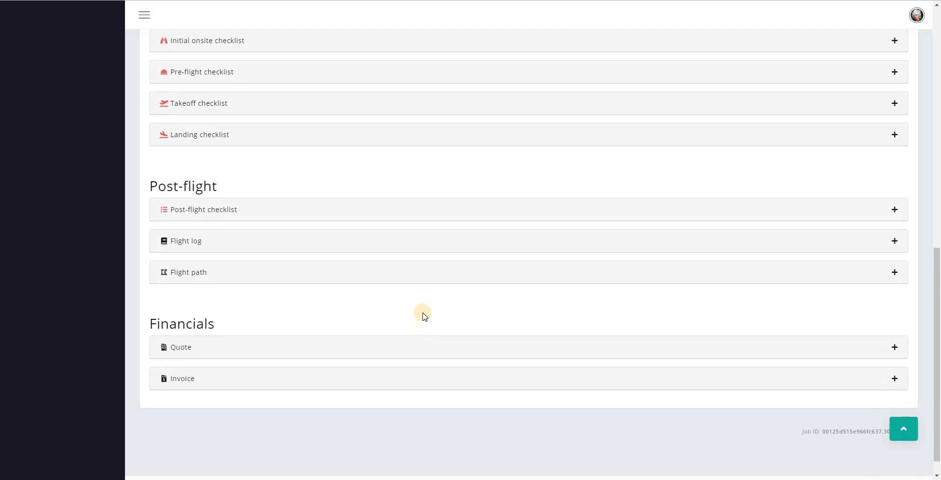
{"action": "scroll", "coordinate": [419, 294], "scroll_direction": "up", "scroll_amount": 13}
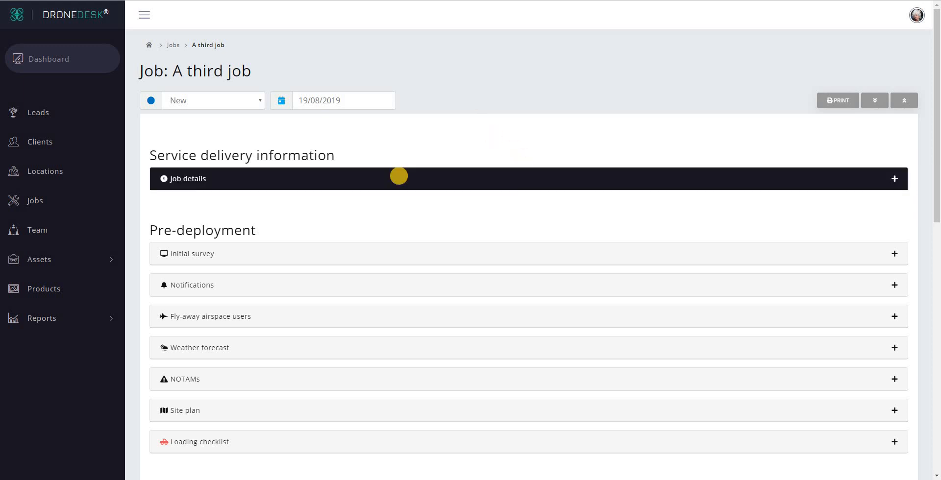
Expand Job details, review the client, job location and lead pilot fields, then print the section
{"action": "left_click", "coordinate": [399, 177]}
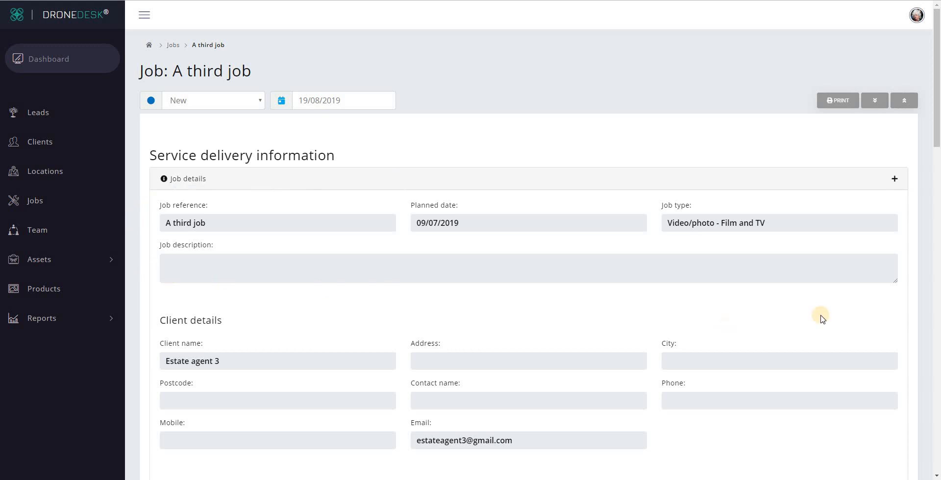
{"action": "scroll", "coordinate": [448, 292], "scroll_direction": "down", "scroll_amount": 1}
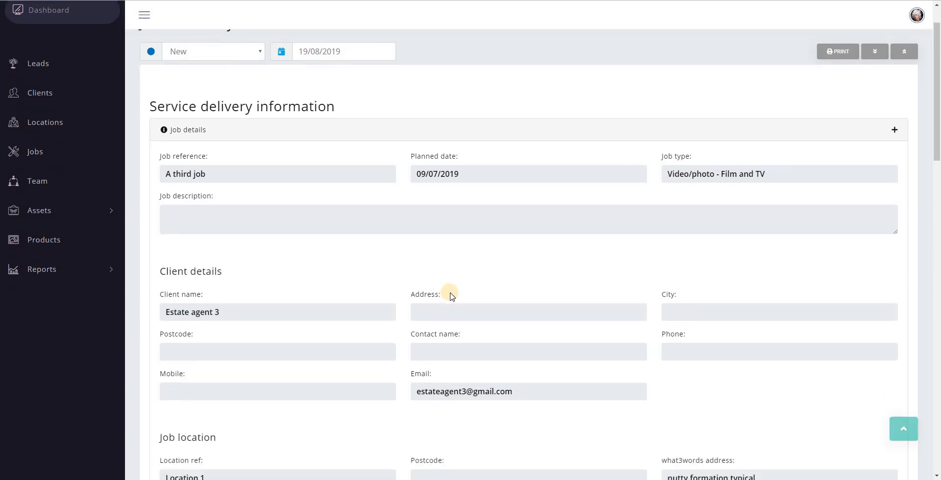
{"action": "scroll", "coordinate": [284, 123], "scroll_direction": "down", "scroll_amount": 3}
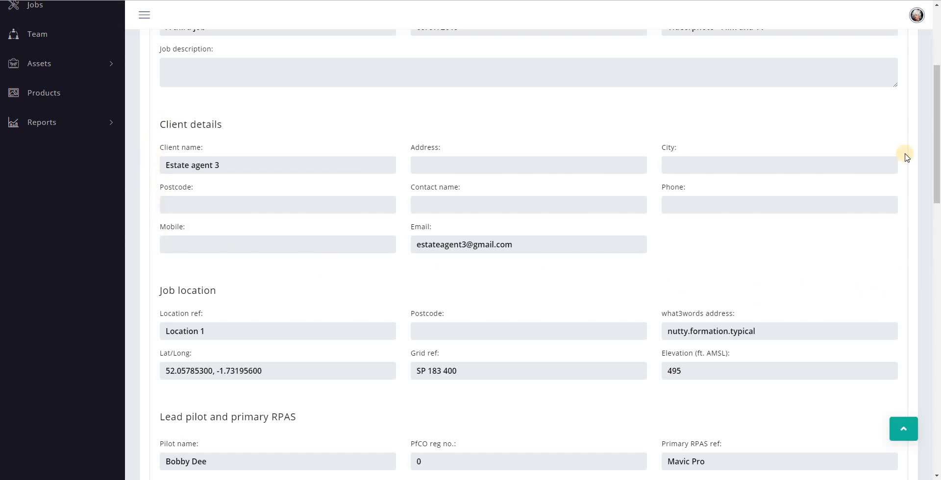
{"action": "scroll", "coordinate": [907, 157], "scroll_direction": "down", "scroll_amount": 4}
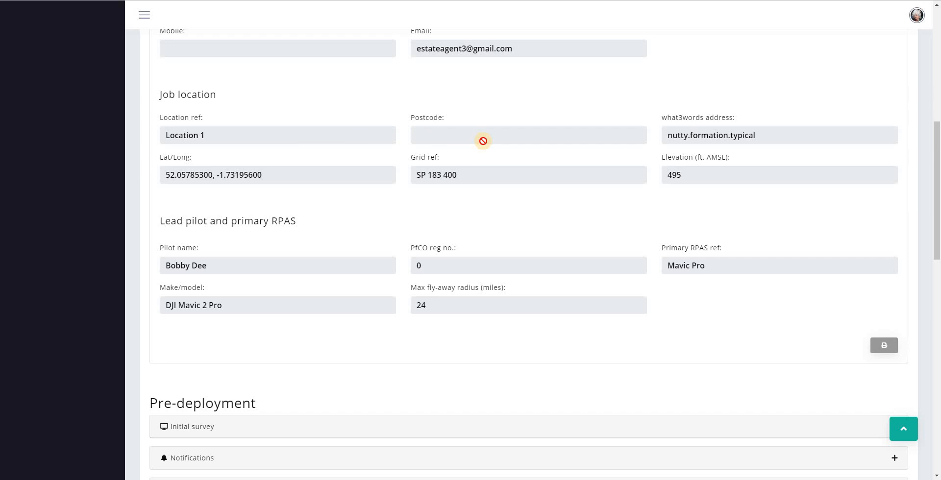
{"action": "scroll", "coordinate": [382, 132], "scroll_direction": "up", "scroll_amount": 3}
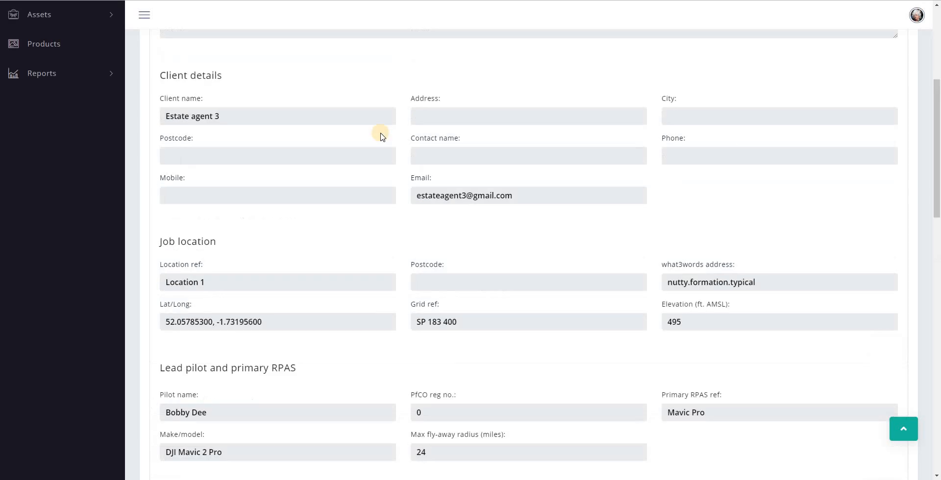
{"action": "scroll", "coordinate": [404, 324], "scroll_direction": "down", "scroll_amount": 3}
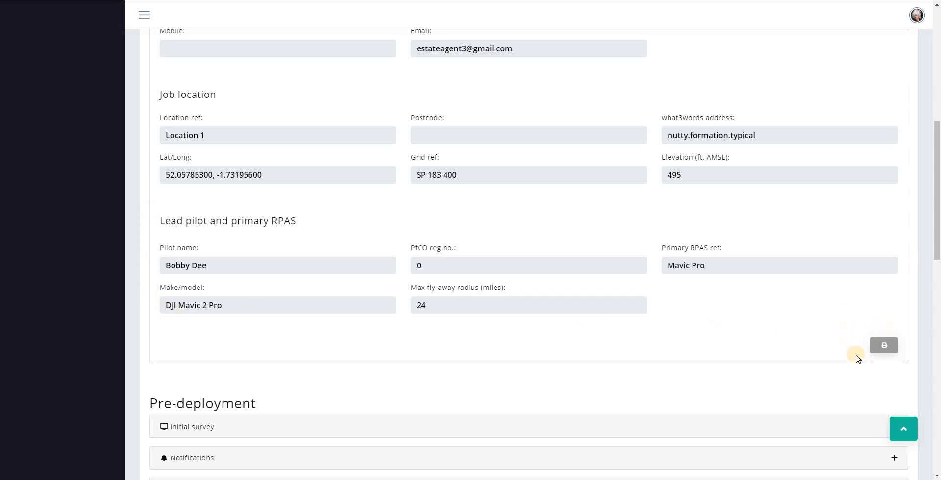
{"action": "left_click", "coordinate": [885, 346]}
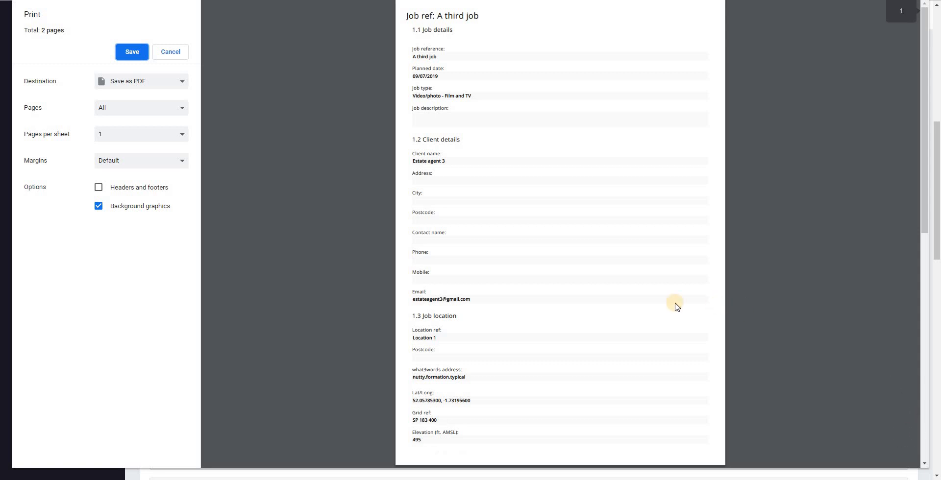
Review the 2-page job summary print preview and its destinations, then cancel without saving
{"action": "scroll", "coordinate": [677, 306], "scroll_direction": "down", "scroll_amount": 5}
{"action": "scroll", "coordinate": [676, 306], "scroll_direction": "up", "scroll_amount": 5}
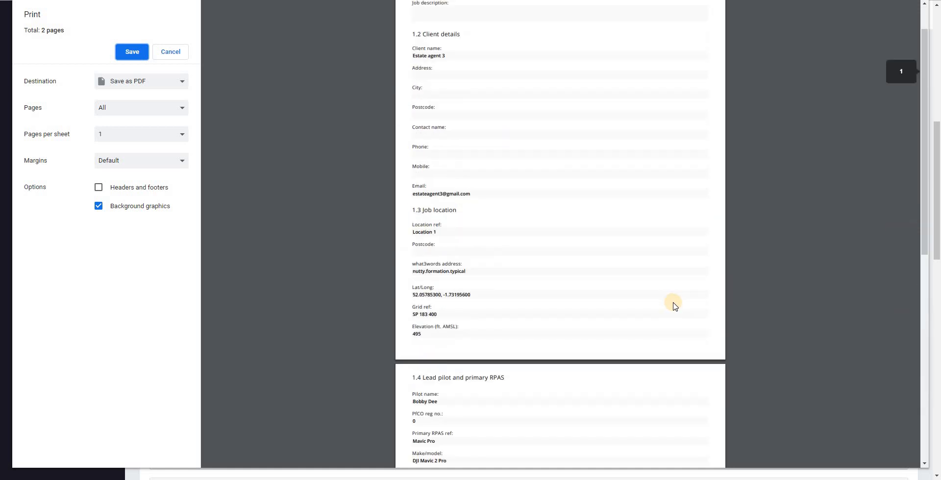
{"action": "left_click", "coordinate": [133, 57]}
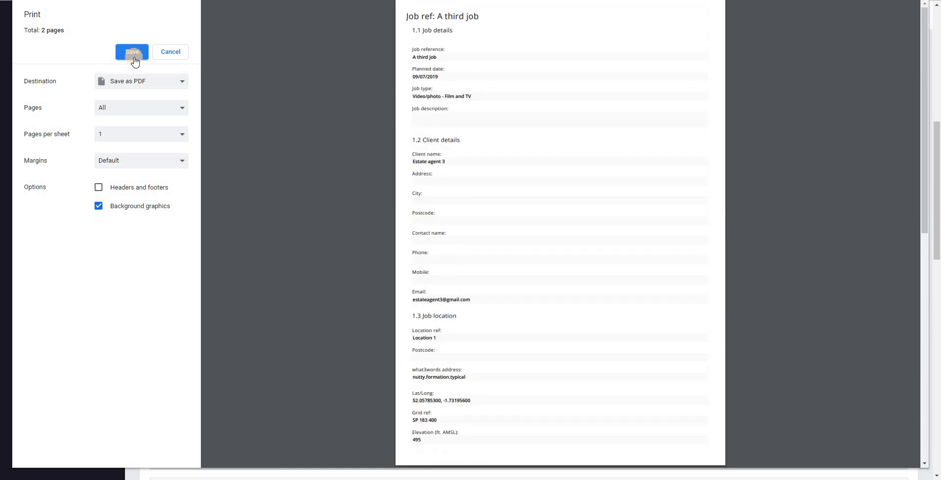
{"action": "left_click", "coordinate": [142, 81]}
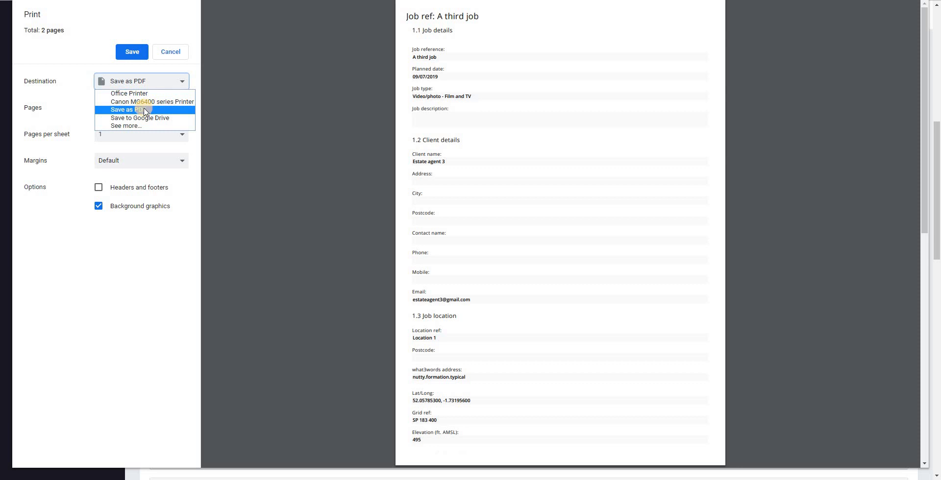
{"action": "left_click", "coordinate": [170, 52]}
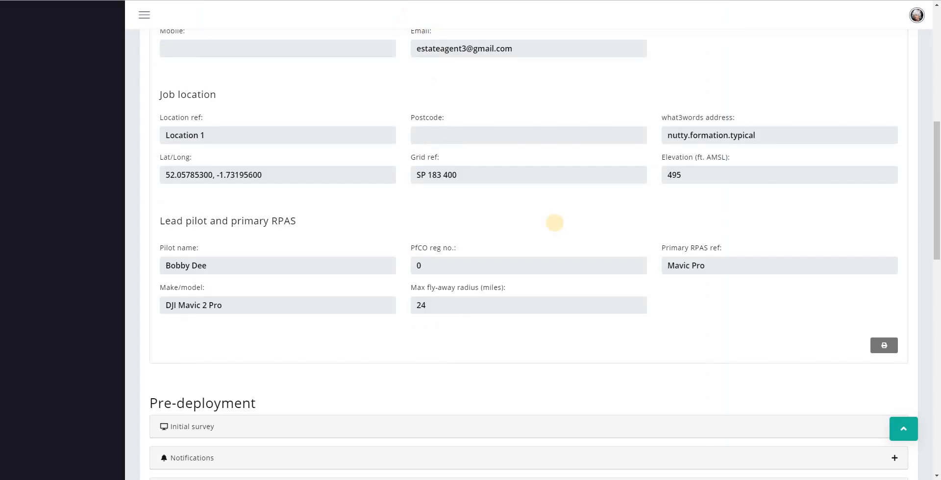
Scroll the job page down to the Pre-deployment and On-site section headings
{"action": "scroll", "coordinate": [555, 223], "scroll_direction": "up", "scroll_amount": 7}
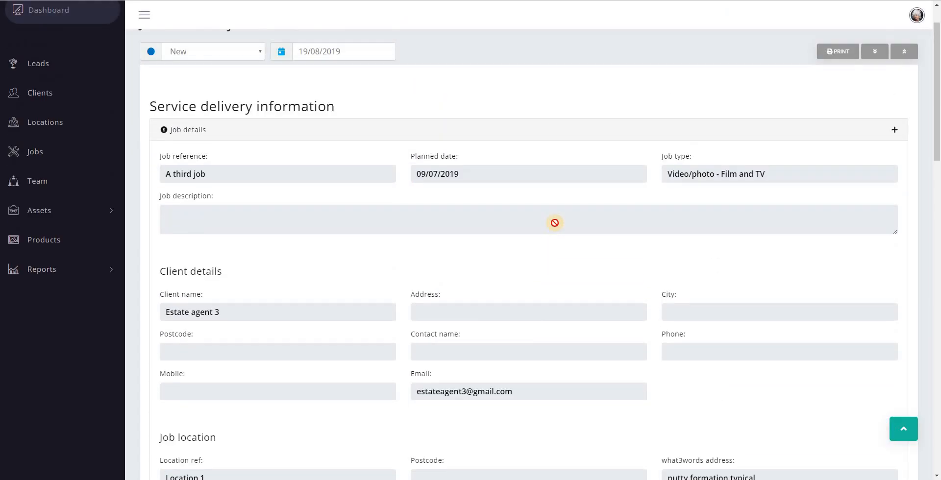
{"action": "scroll", "coordinate": [547, 247], "scroll_direction": "down", "scroll_amount": 4}
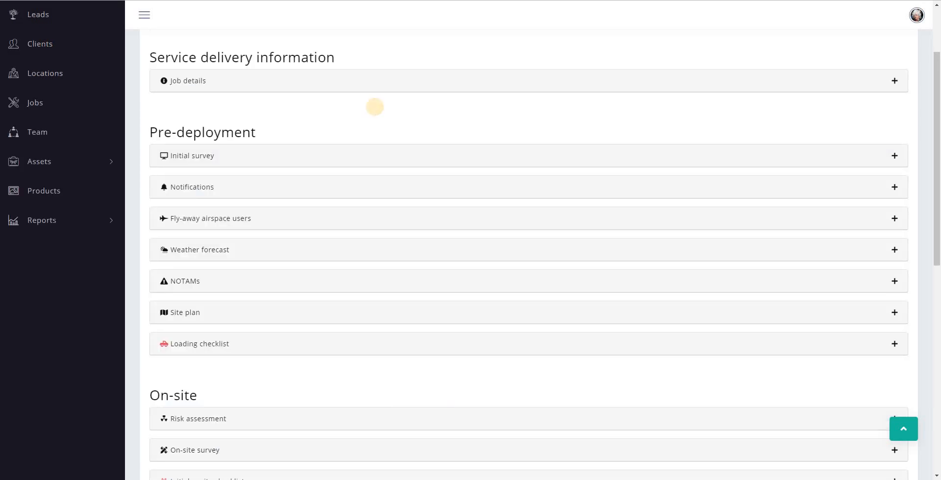
{"action": "scroll", "coordinate": [374, 105], "scroll_direction": "down", "scroll_amount": 1}
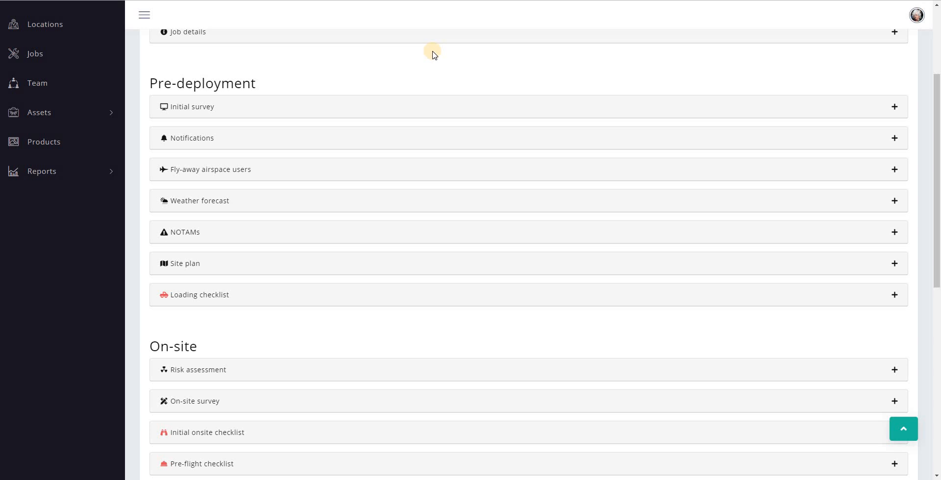
Note river to the south, flat terrain, single-gate access and landowner permission in Initial survey, then open the airspace guide
{"action": "left_click", "coordinate": [333, 107]}
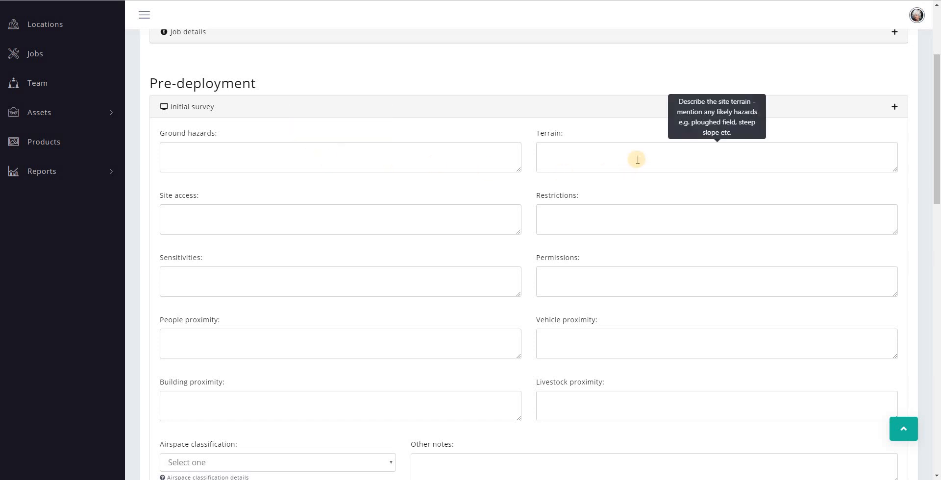
{"action": "mouse_move", "coordinate": [282, 230]}
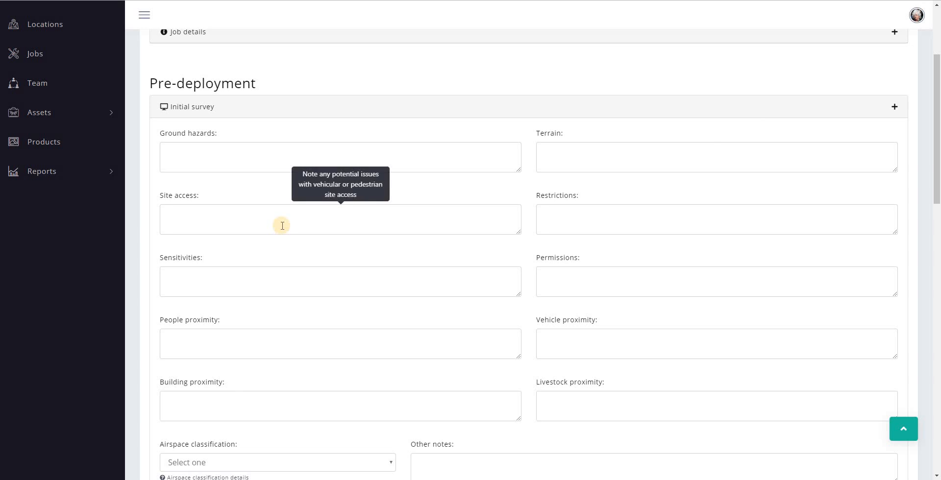
{"action": "mouse_move", "coordinate": [653, 222]}
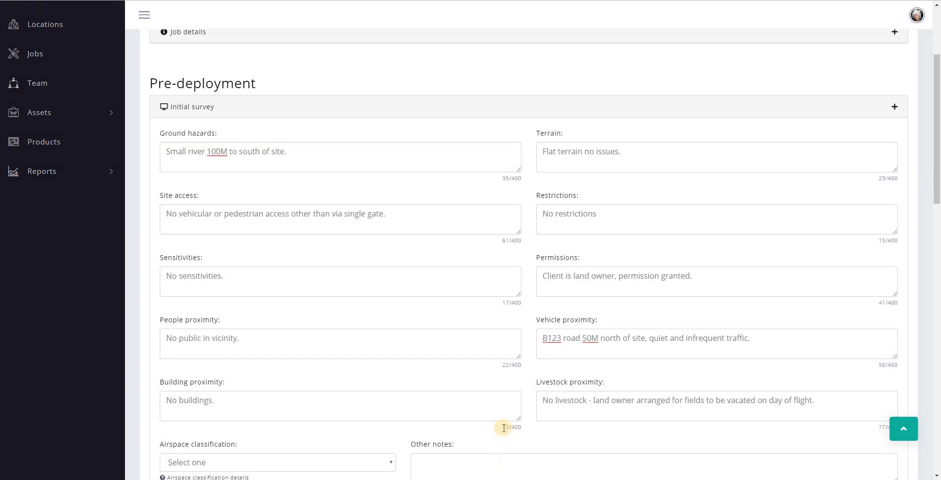
{"action": "left_click_drag", "start_coordinate": [502, 427], "coordinate": [553, 433]}
{"action": "scroll", "coordinate": [549, 417], "scroll_direction": "down", "scroll_amount": 3}
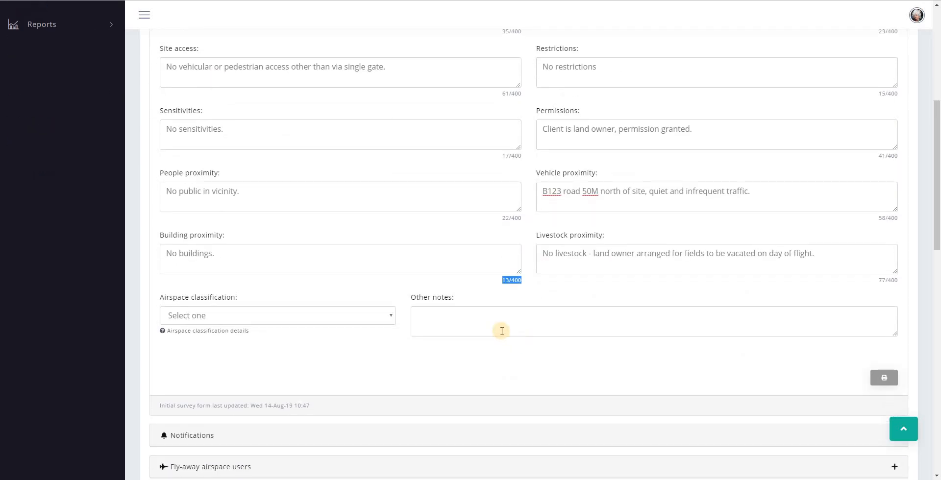
{"action": "left_click", "coordinate": [416, 315]}
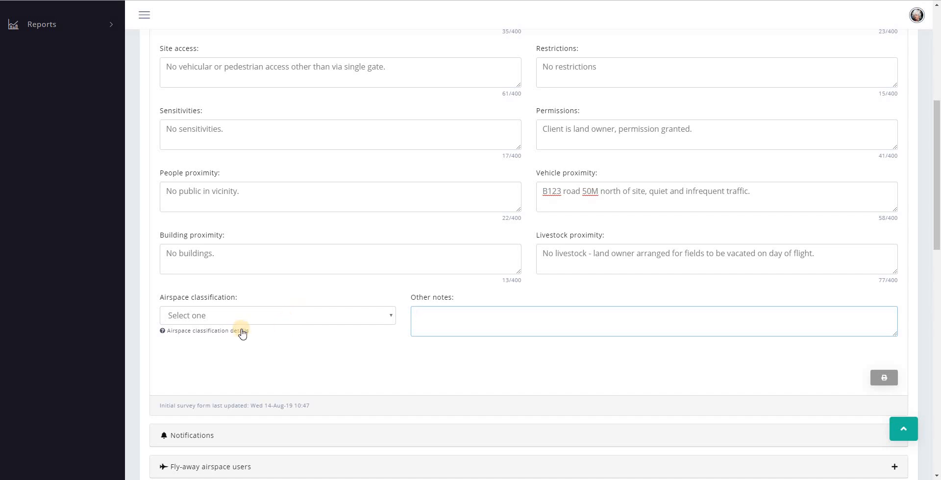
{"action": "left_click", "coordinate": [184, 333]}
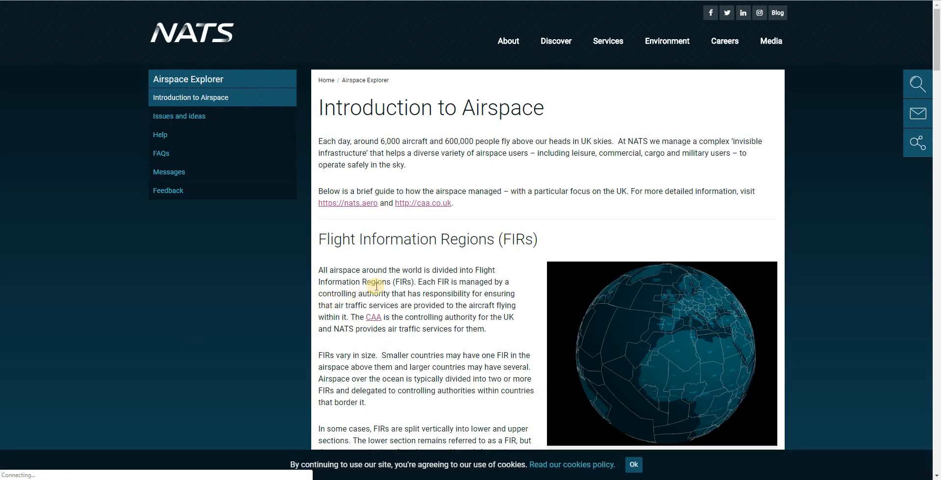
Scroll the NATS Introduction to Airspace page to the UK FIRs and airspace classes
{"action": "scroll", "coordinate": [375, 286], "scroll_direction": "down", "scroll_amount": 10}
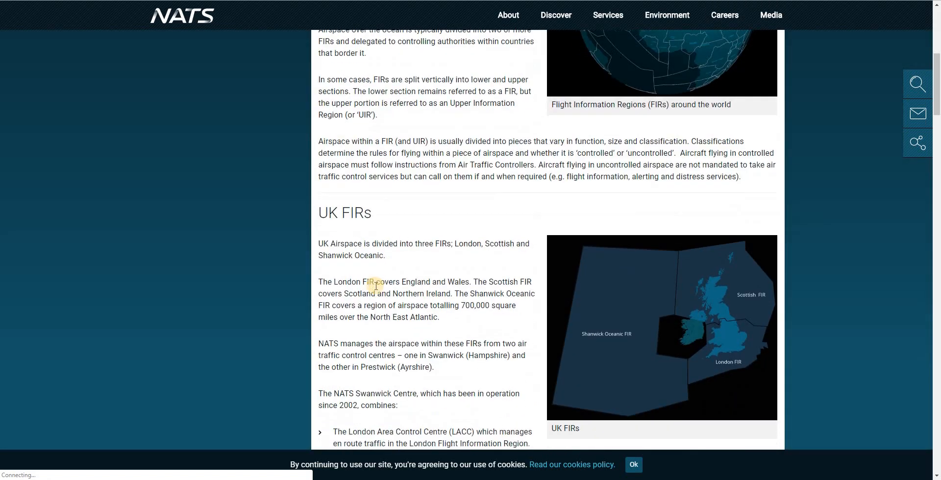
{"action": "scroll", "coordinate": [375, 286], "scroll_direction": "down", "scroll_amount": 8}
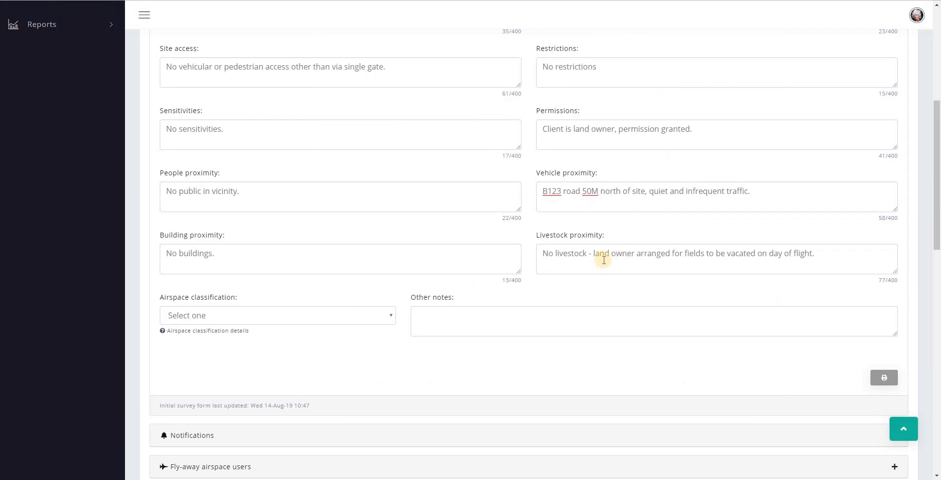
Set airspace classification to G - Uncontrolled and enter 'No notes' as the other notes
{"action": "left_click", "coordinate": [360, 318]}
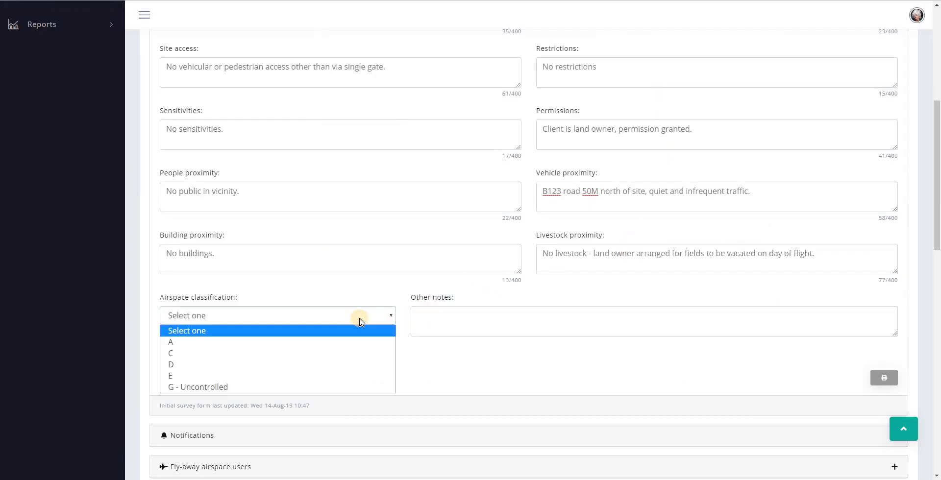
{"action": "left_click", "coordinate": [231, 387]}
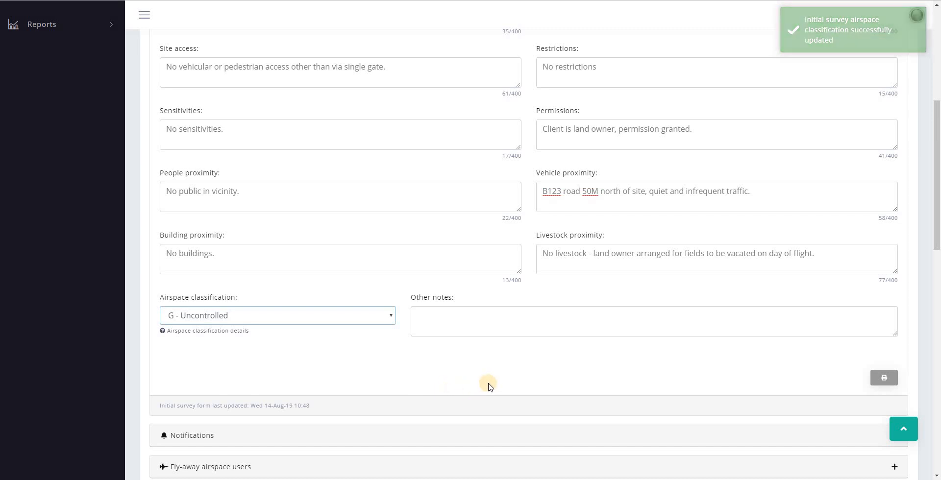
{"action": "left_click_drag", "start_coordinate": [161, 405], "coordinate": [323, 406]}
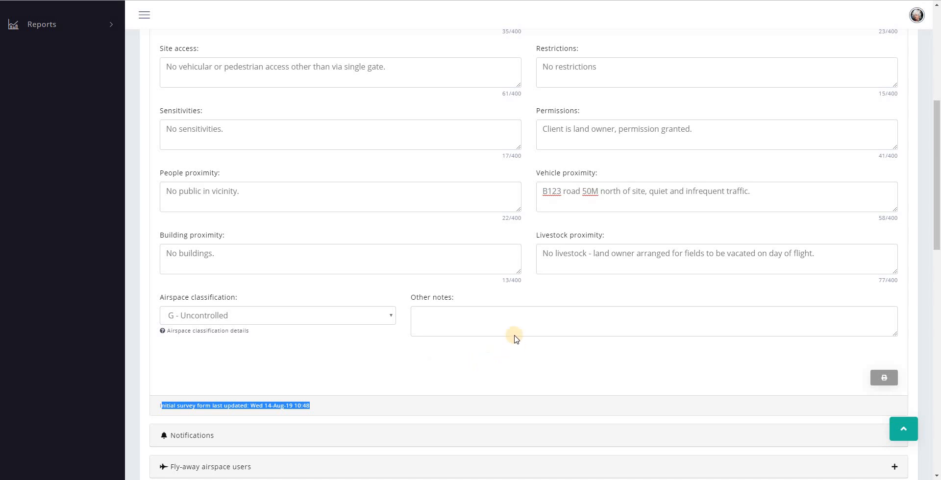
{"action": "left_click", "coordinate": [459, 312]}
{"action": "type", "text": "No notes"}
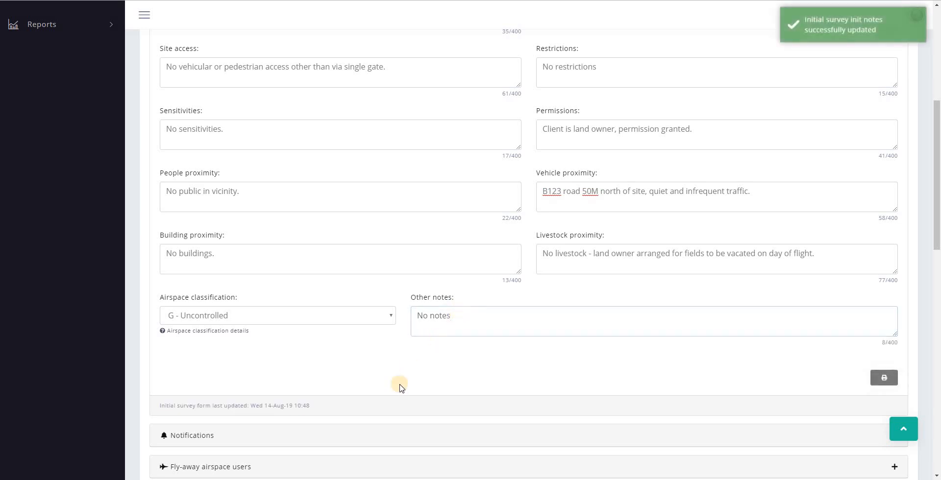
{"action": "scroll", "coordinate": [336, 394], "scroll_direction": "up", "scroll_amount": 4}
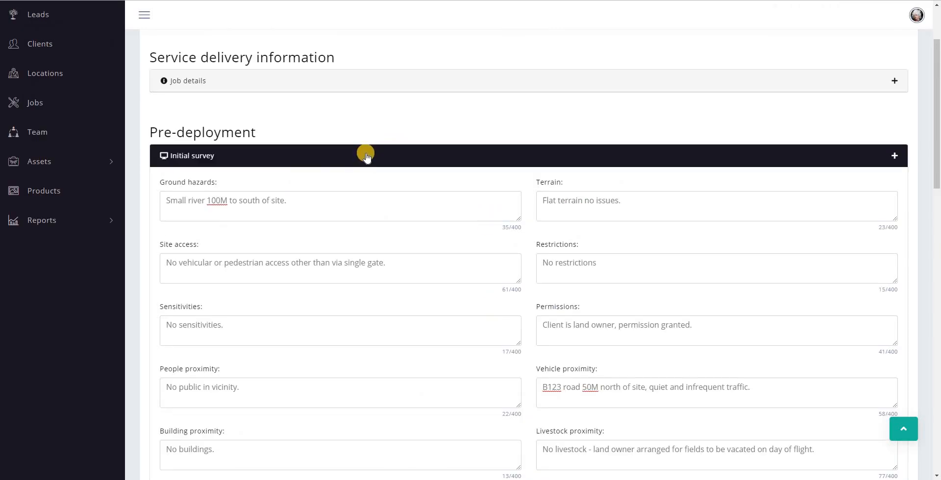
Add a Notifications entry for establishment Client with contact name, number and date notified 14/08/2019
{"action": "left_click", "coordinate": [366, 156]}
{"action": "left_click", "coordinate": [366, 190]}
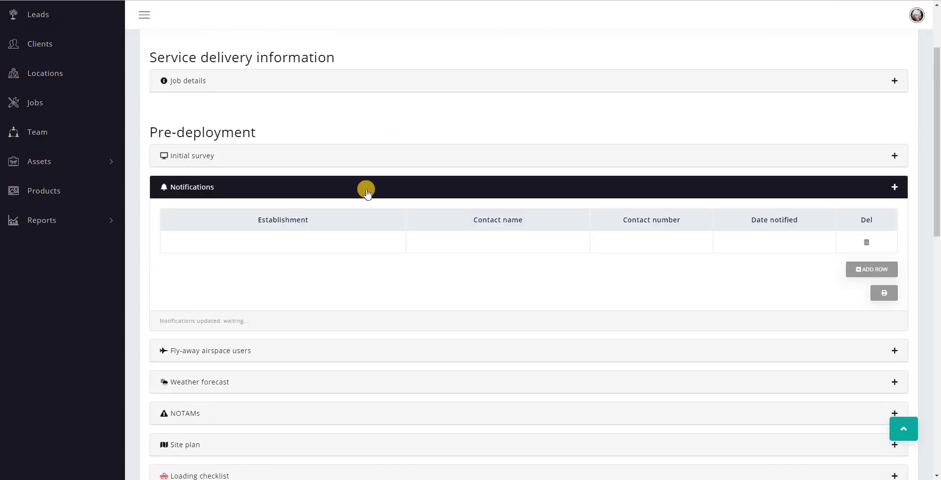
{"action": "left_click", "coordinate": [320, 247]}
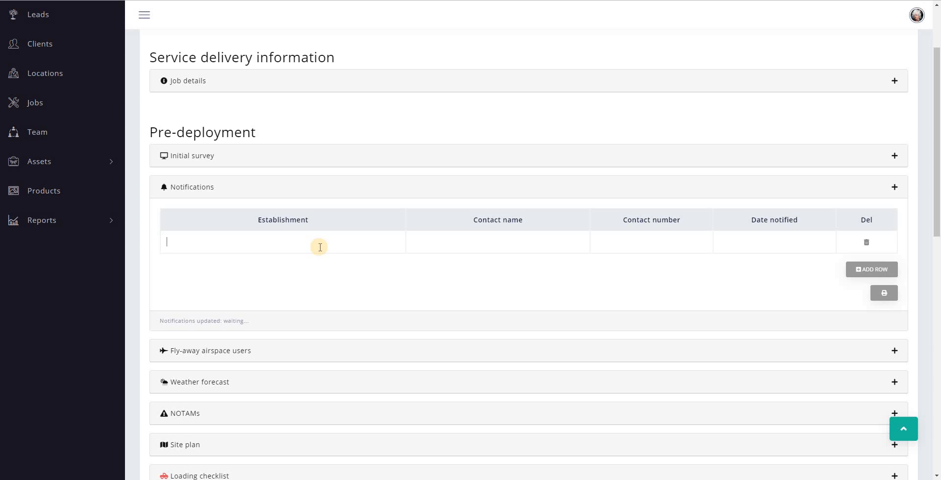
{"action": "left_click", "coordinate": [785, 242]}
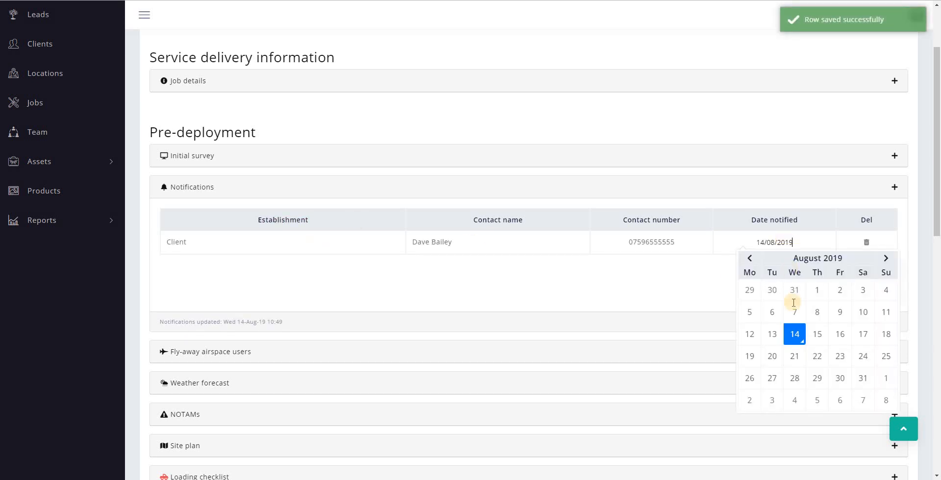
{"action": "left_click", "coordinate": [788, 335]}
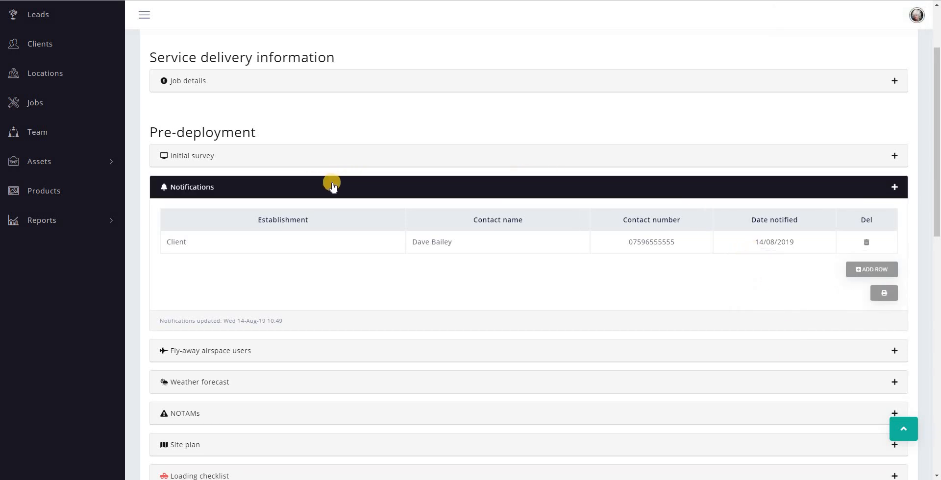
Delete the extra blank notification row and collapse the Notifications section
{"action": "left_click", "coordinate": [871, 275]}
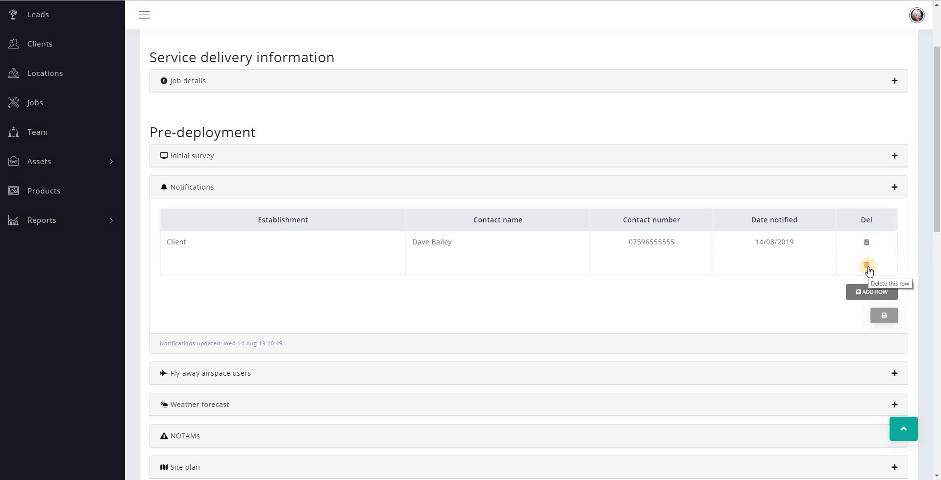
{"action": "left_click", "coordinate": [867, 266]}
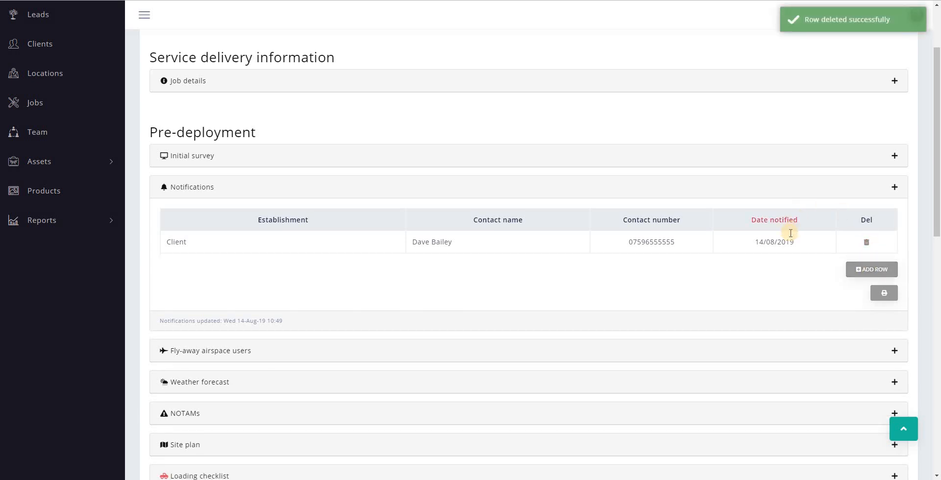
{"action": "left_click_drag", "start_coordinate": [730, 281], "coordinate": [582, 276]}
{"action": "left_click", "coordinate": [640, 261]}
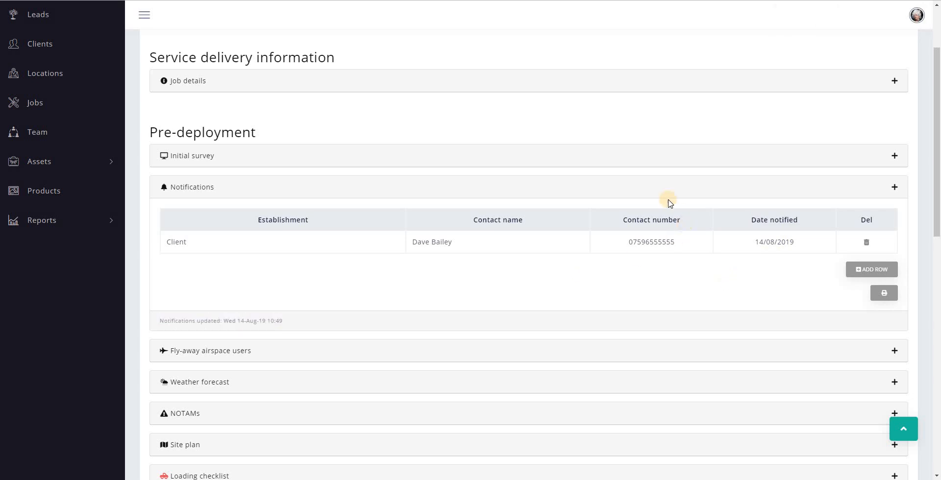
{"action": "left_click", "coordinate": [397, 189]}
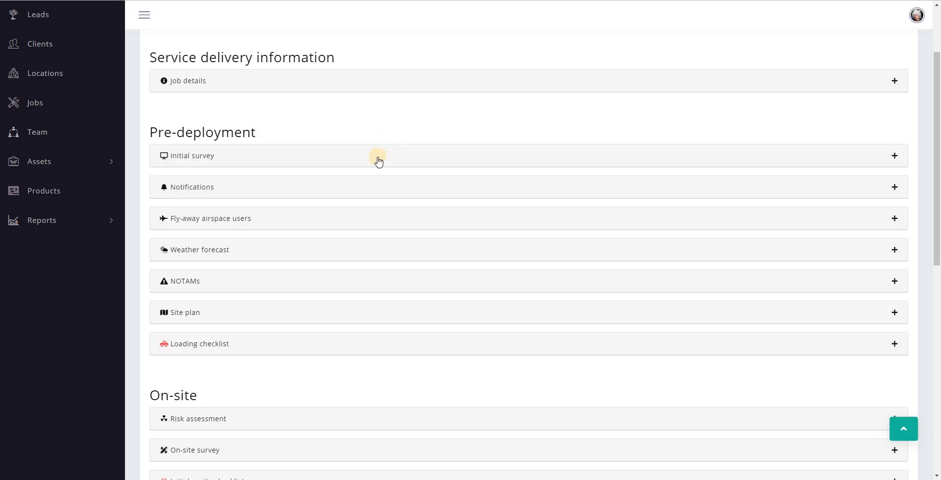
Expand the fly-away airspace users map and inspect markers 27, 25, 15, 28 and the Coventry zones
{"action": "left_click", "coordinate": [371, 223]}
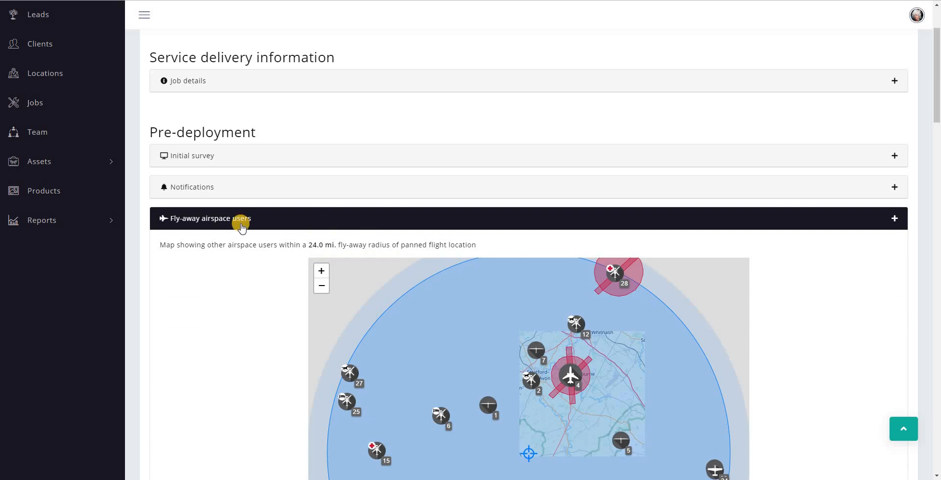
{"action": "scroll", "coordinate": [240, 226], "scroll_direction": "down", "scroll_amount": 4}
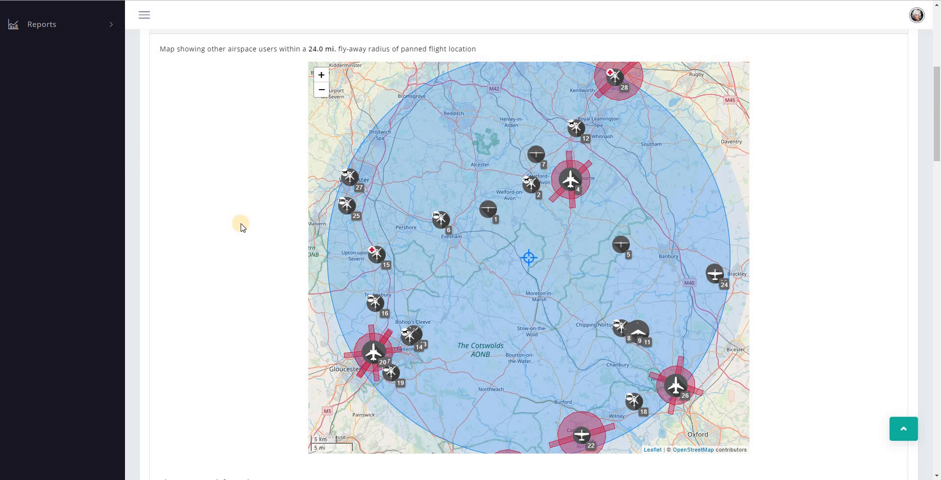
{"action": "left_click", "coordinate": [352, 181]}
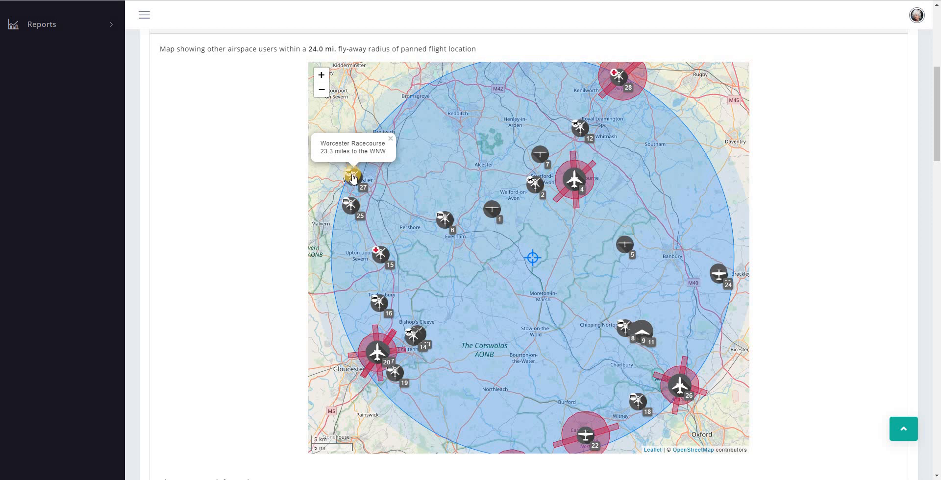
{"action": "left_click", "coordinate": [350, 208]}
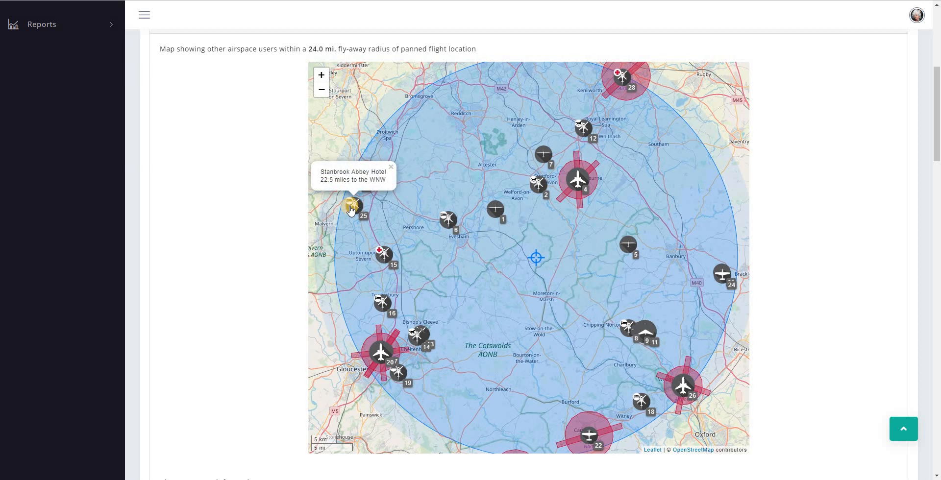
{"action": "left_click", "coordinate": [384, 255]}
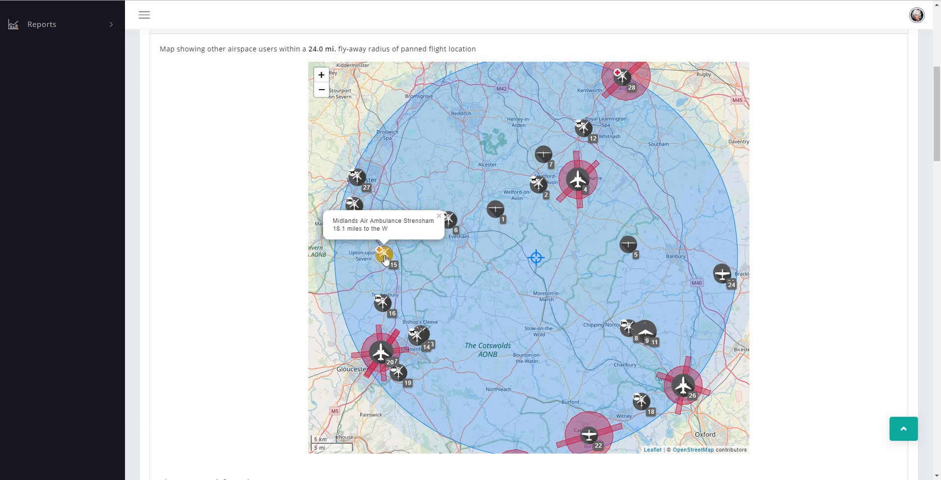
{"action": "left_click", "coordinate": [624, 81]}
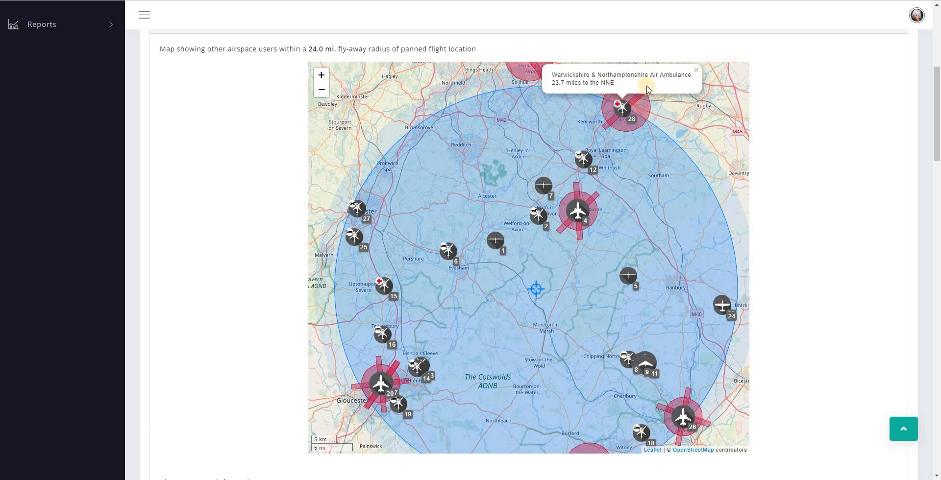
{"action": "left_click", "coordinate": [638, 122]}
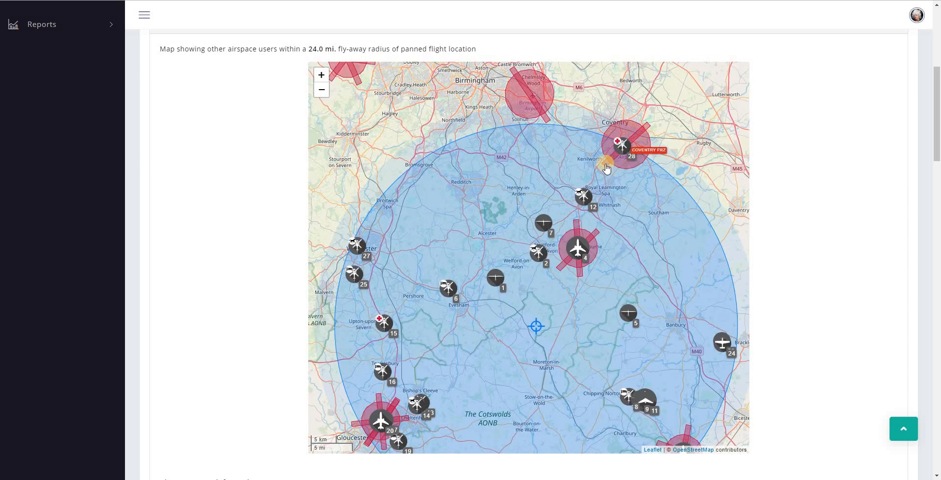
{"action": "left_click", "coordinate": [644, 145]}
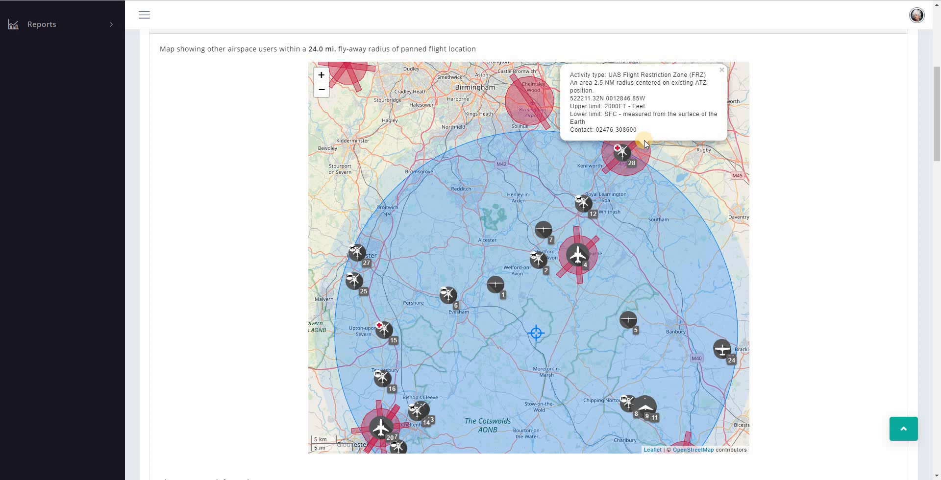
{"action": "left_click", "coordinate": [606, 173]}
{"action": "scroll", "coordinate": [493, 191], "scroll_direction": "down", "scroll_amount": 2}
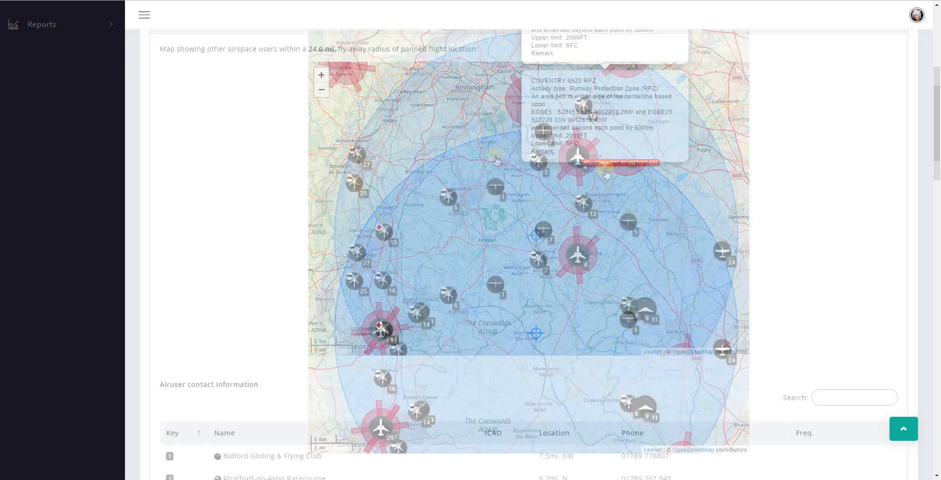
Inspect markers 1, 5, 7, 24, 11 and 4, then Enstone Microlights at 15.8 miles SE
{"action": "left_click", "coordinate": [493, 191]}
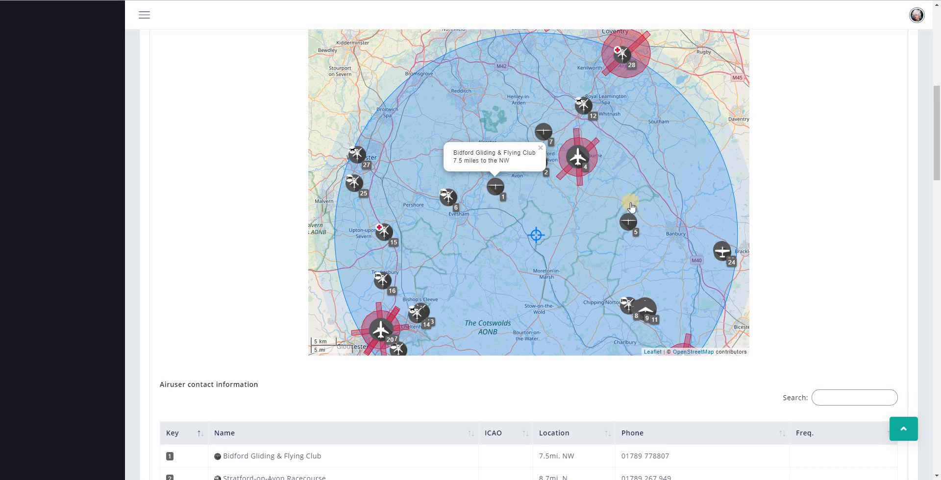
{"action": "left_click", "coordinate": [630, 222]}
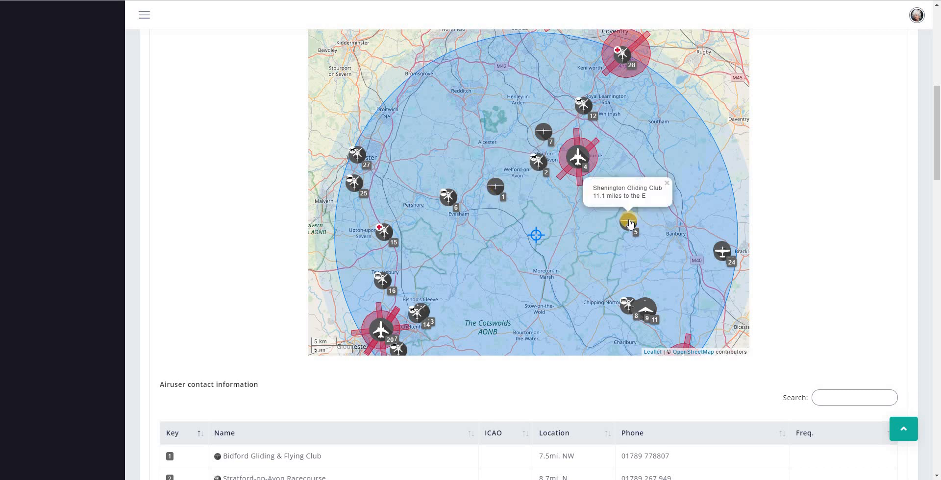
{"action": "left_click", "coordinate": [546, 133]}
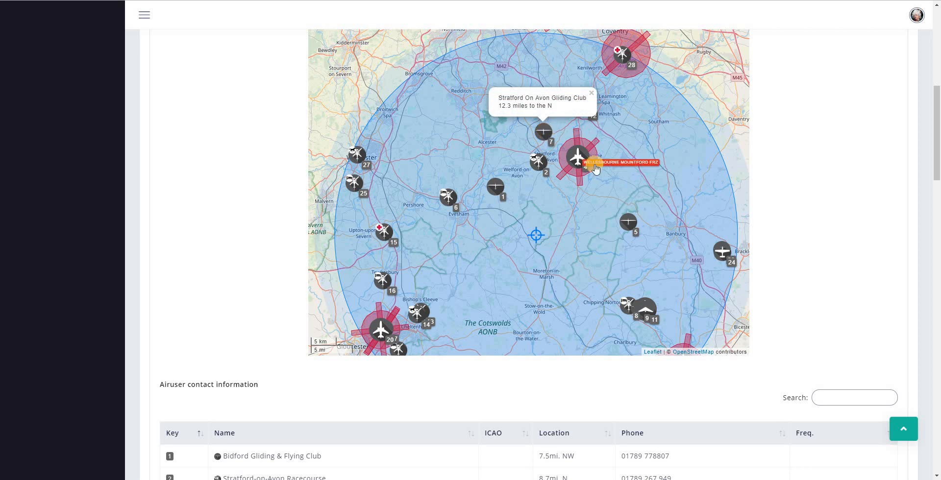
{"action": "left_click", "coordinate": [723, 250]}
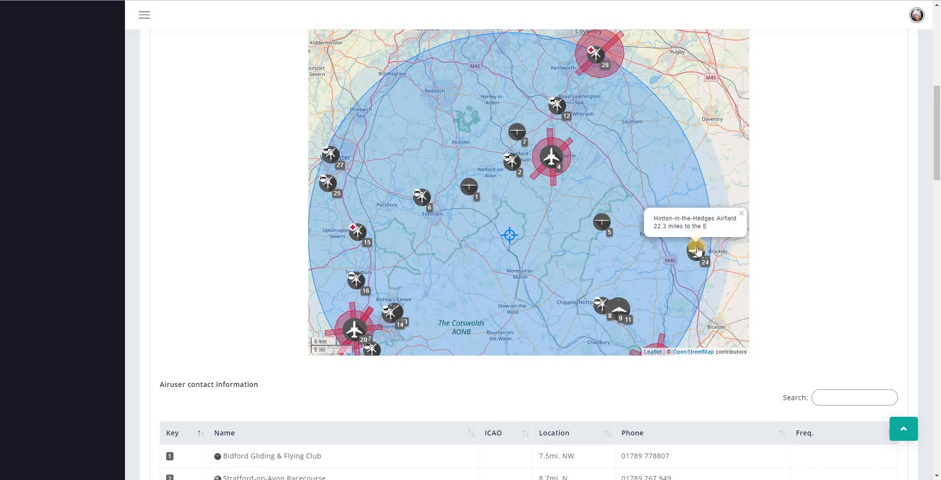
{"action": "scroll", "coordinate": [675, 274], "scroll_direction": "down", "scroll_amount": 1}
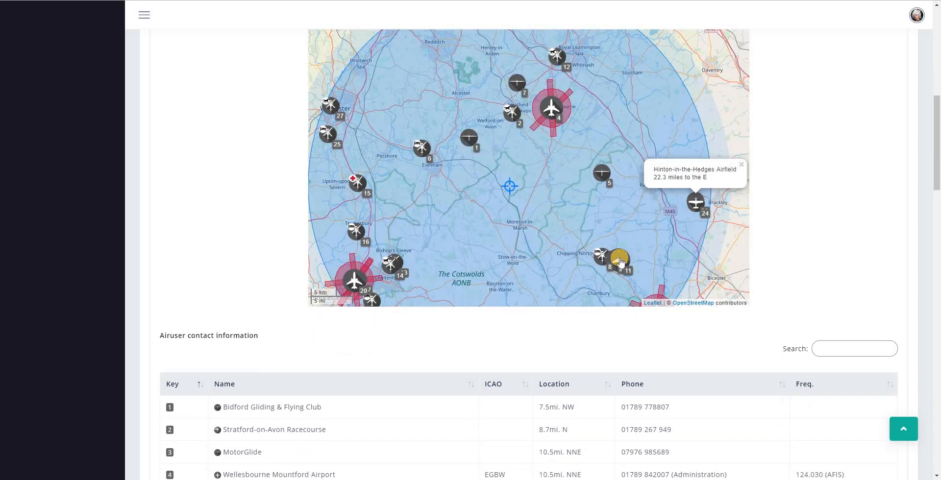
{"action": "left_click", "coordinate": [621, 263]}
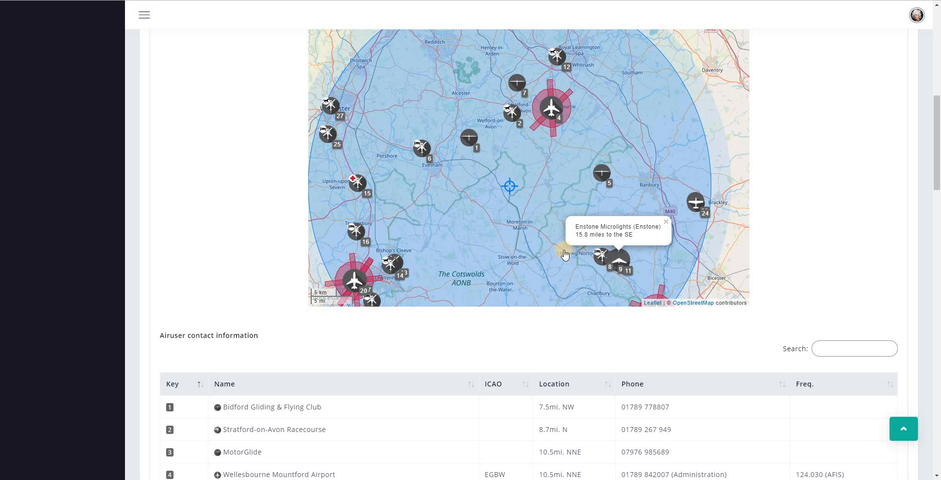
{"action": "scroll", "coordinate": [564, 252], "scroll_direction": "up", "scroll_amount": 2}
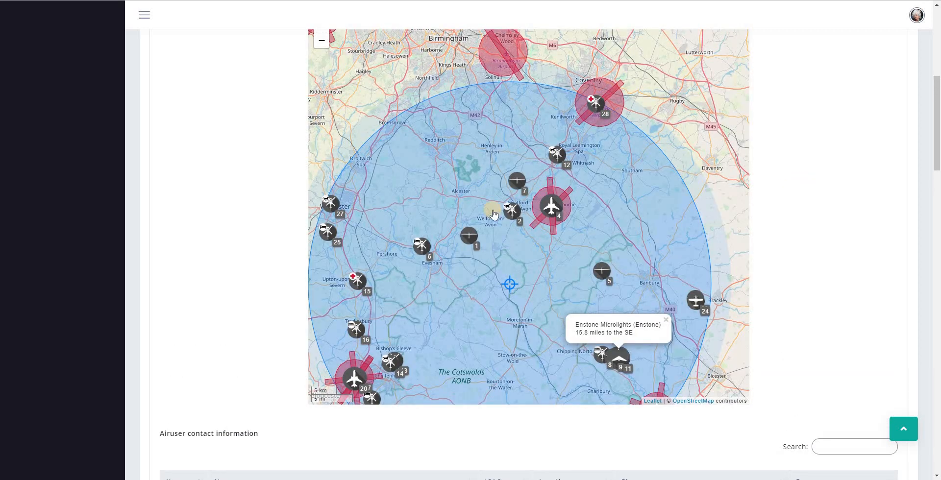
{"action": "scroll", "coordinate": [494, 214], "scroll_direction": "down", "scroll_amount": 1}
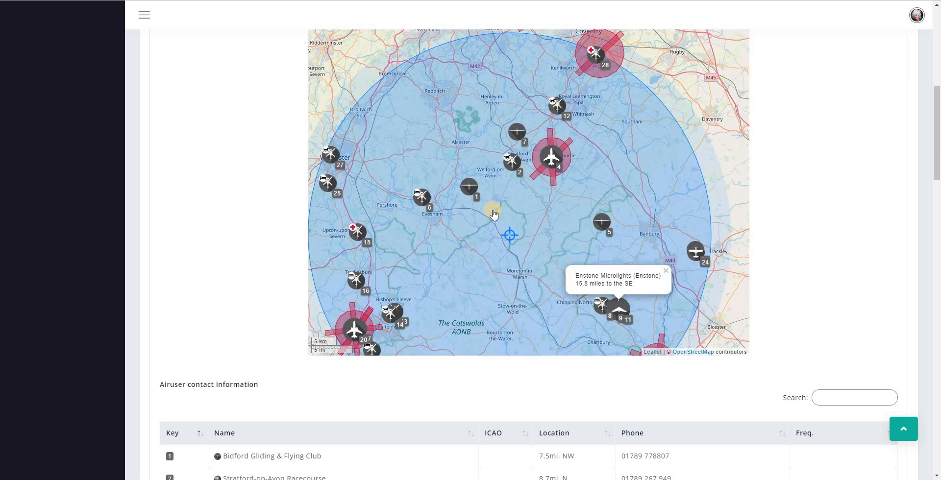
{"action": "scroll", "coordinate": [493, 214], "scroll_direction": "up", "scroll_amount": 1}
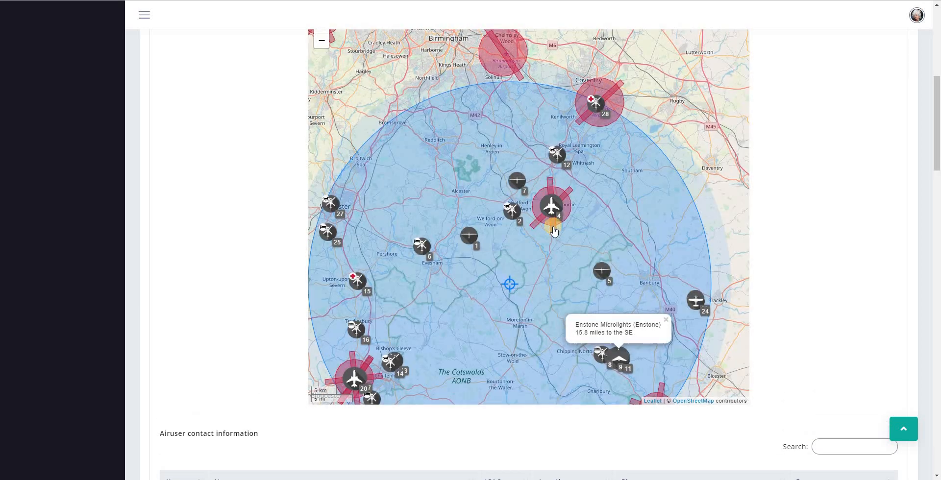
{"action": "left_click", "coordinate": [550, 223]}
{"action": "left_click", "coordinate": [524, 280]}
{"action": "scroll", "coordinate": [513, 285], "scroll_direction": "up", "scroll_amount": 1, "text": "ctrl"}
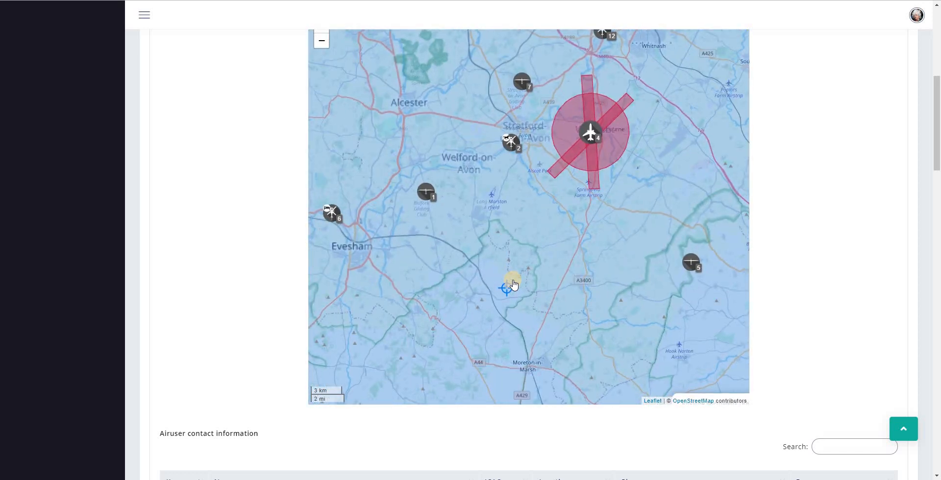
{"action": "scroll", "coordinate": [513, 284], "scroll_direction": "up", "scroll_amount": 1, "text": "ctrl"}
{"action": "scroll", "coordinate": [513, 285], "scroll_direction": "up", "scroll_amount": 1}
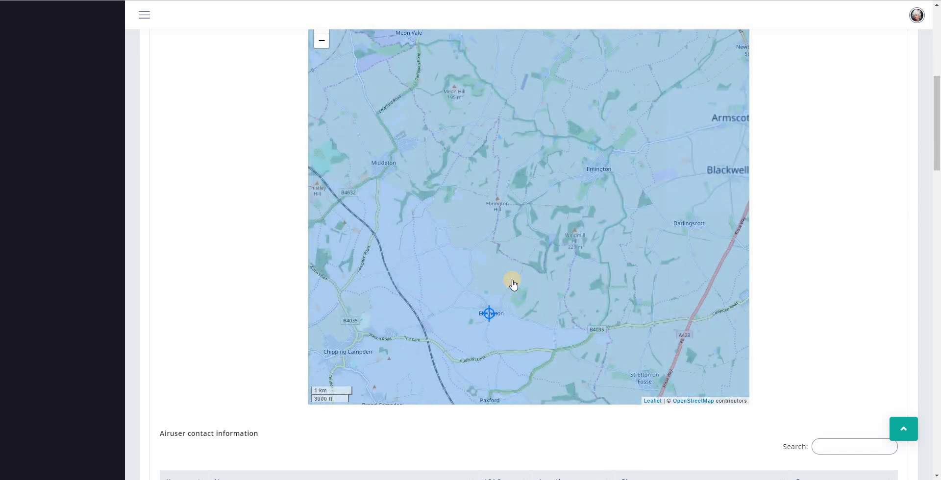
{"action": "scroll", "coordinate": [513, 284], "scroll_direction": "down", "scroll_amount": 3}
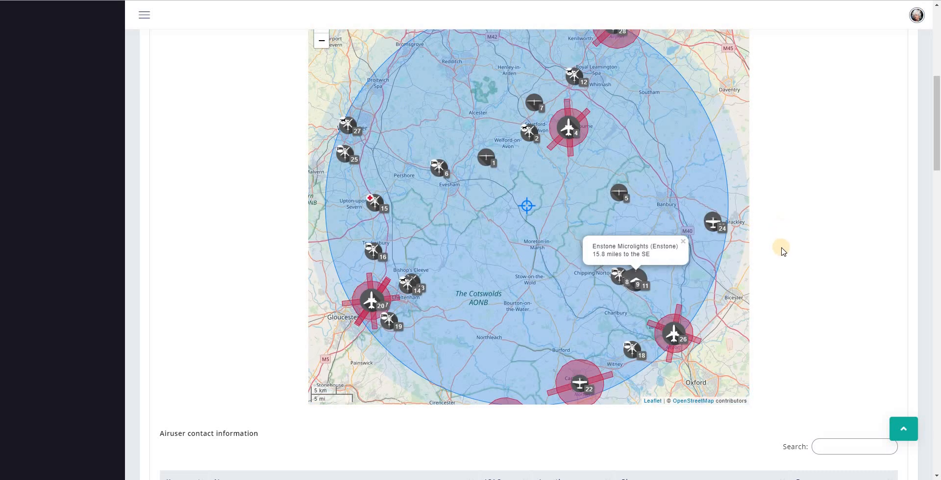
{"action": "scroll", "coordinate": [782, 253], "scroll_direction": "down", "scroll_amount": 8}
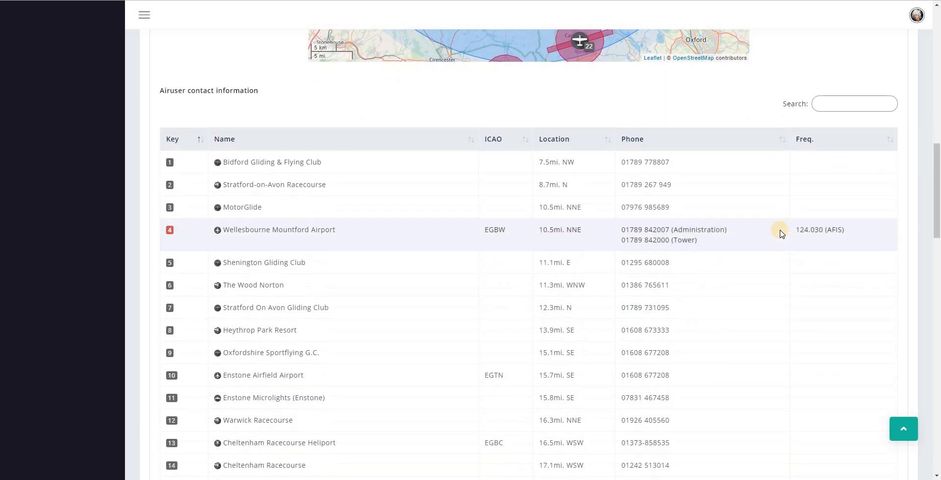
{"action": "scroll", "coordinate": [782, 234], "scroll_direction": "down", "scroll_amount": 1}
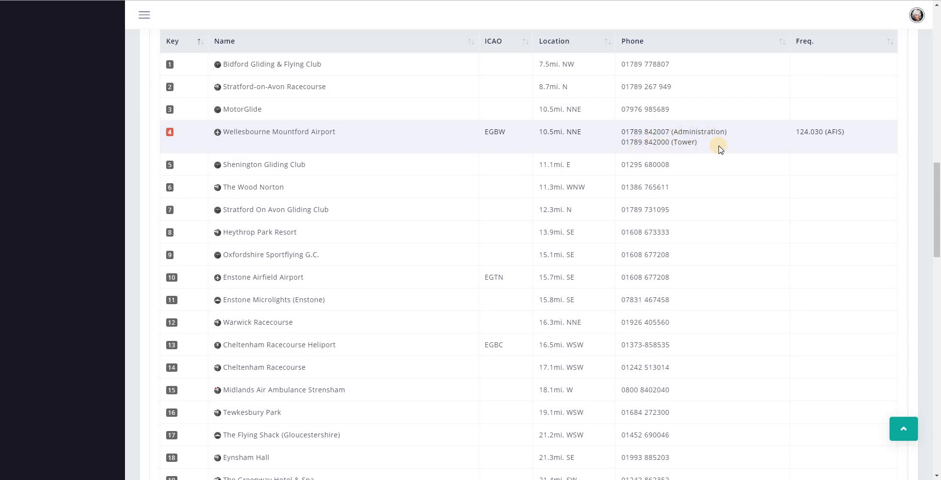
{"action": "scroll", "coordinate": [719, 147], "scroll_direction": "down", "scroll_amount": 4}
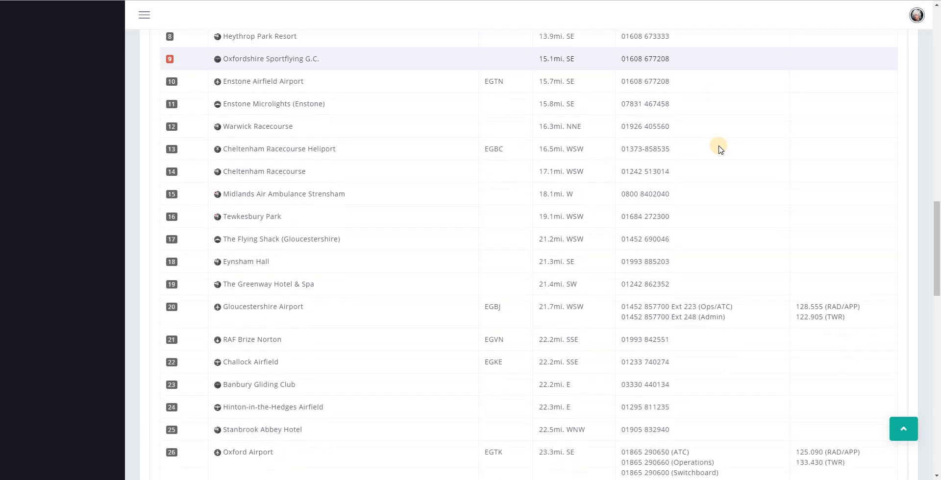
{"action": "scroll", "coordinate": [719, 147], "scroll_direction": "down", "scroll_amount": 2}
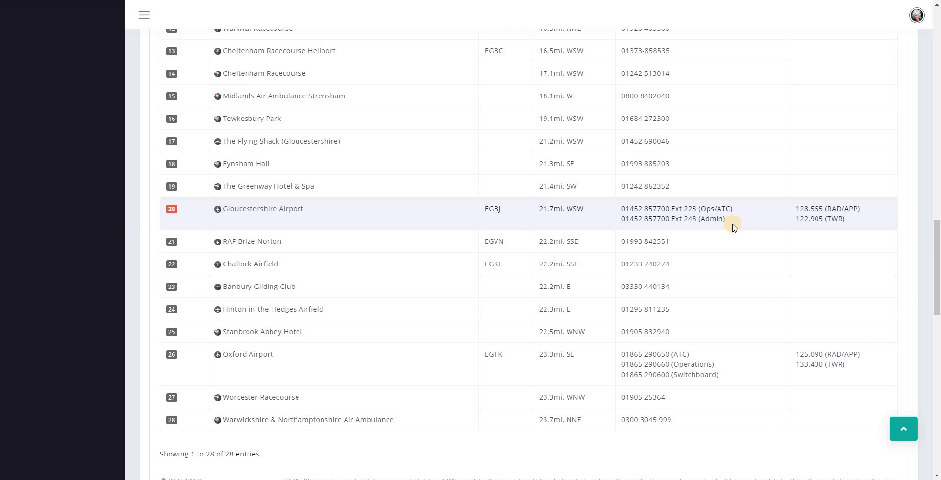
{"action": "scroll", "coordinate": [734, 227], "scroll_direction": "down", "scroll_amount": 5}
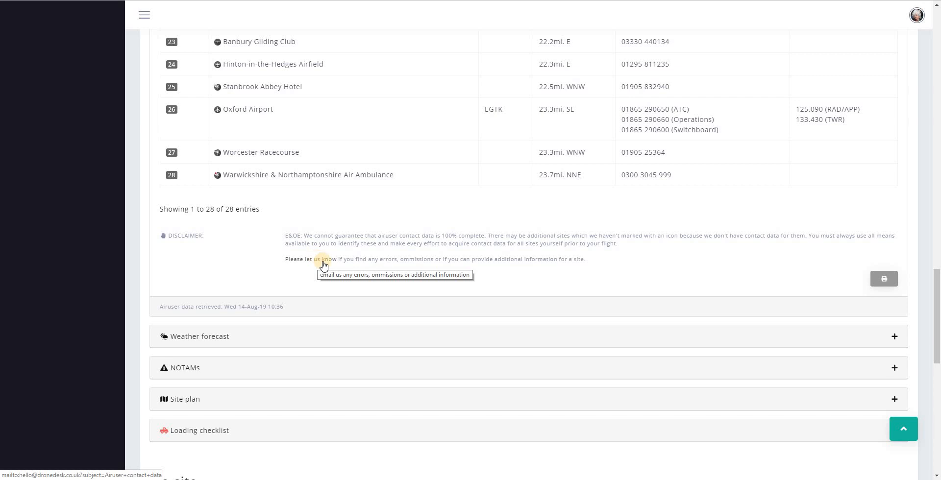
{"action": "scroll", "coordinate": [885, 326], "scroll_direction": "up", "scroll_amount": 1}
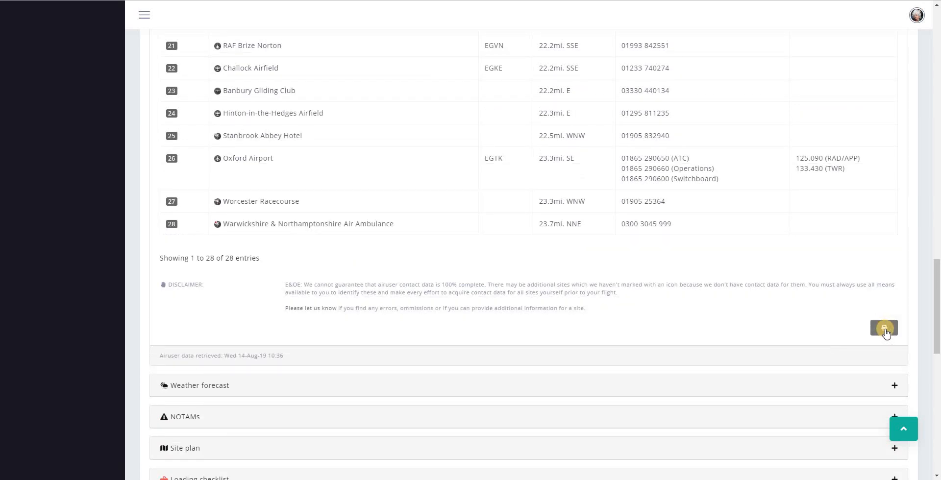
{"action": "left_click", "coordinate": [884, 328]}
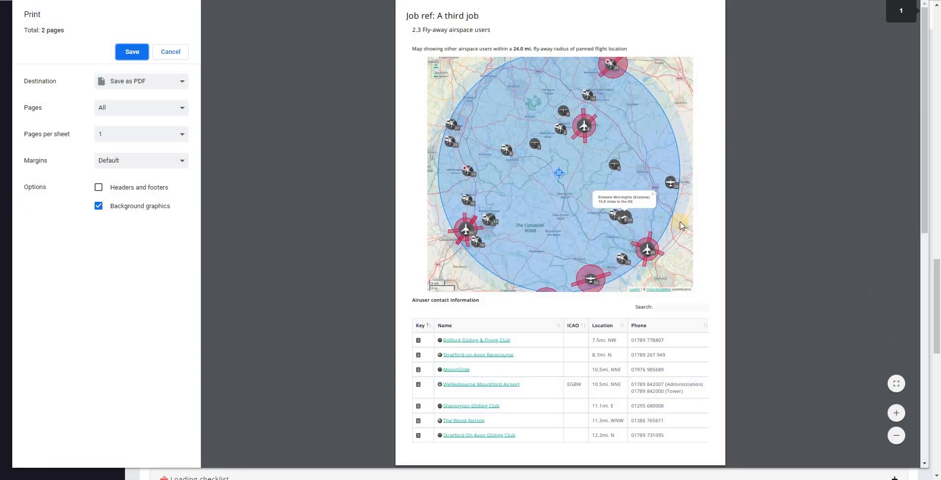
{"action": "scroll", "coordinate": [680, 226], "scroll_direction": "down", "scroll_amount": 8}
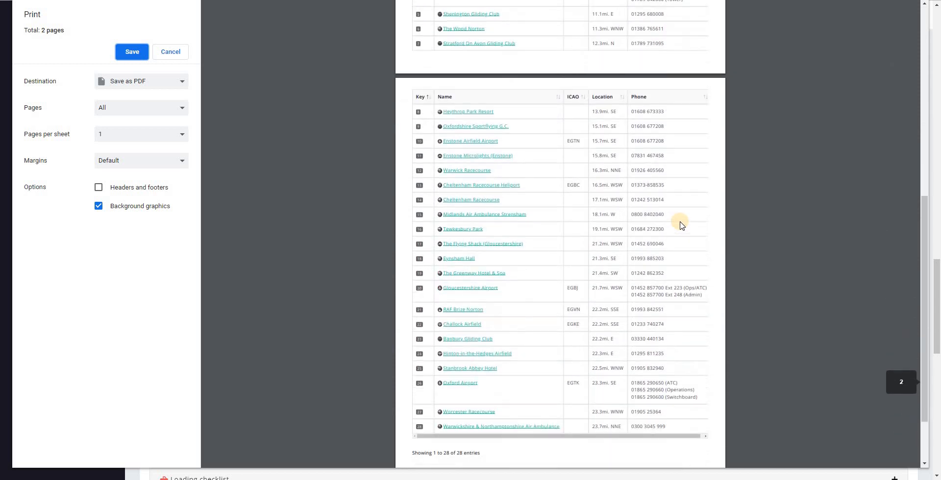
{"action": "scroll", "coordinate": [680, 225], "scroll_direction": "down", "scroll_amount": 2}
{"action": "scroll", "coordinate": [680, 226], "scroll_direction": "up", "scroll_amount": 4}
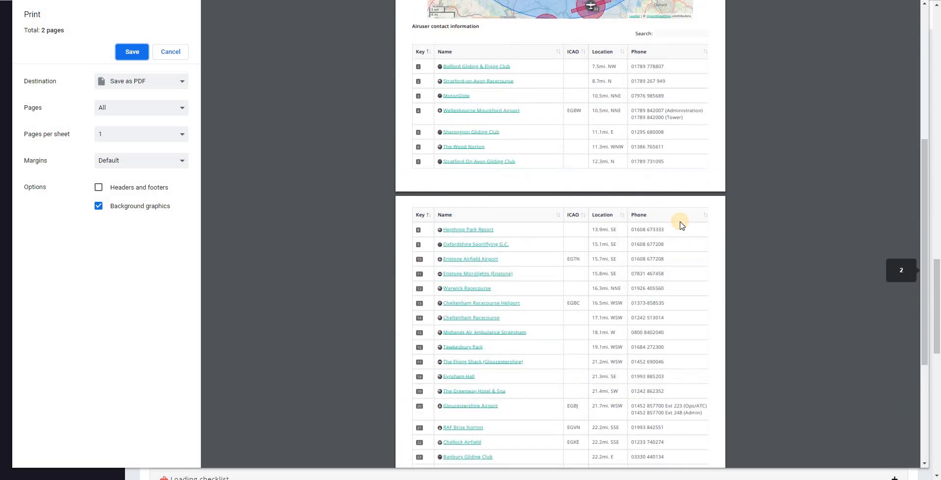
{"action": "scroll", "coordinate": [680, 226], "scroll_direction": "up", "scroll_amount": 6}
{"action": "left_click", "coordinate": [171, 51]}
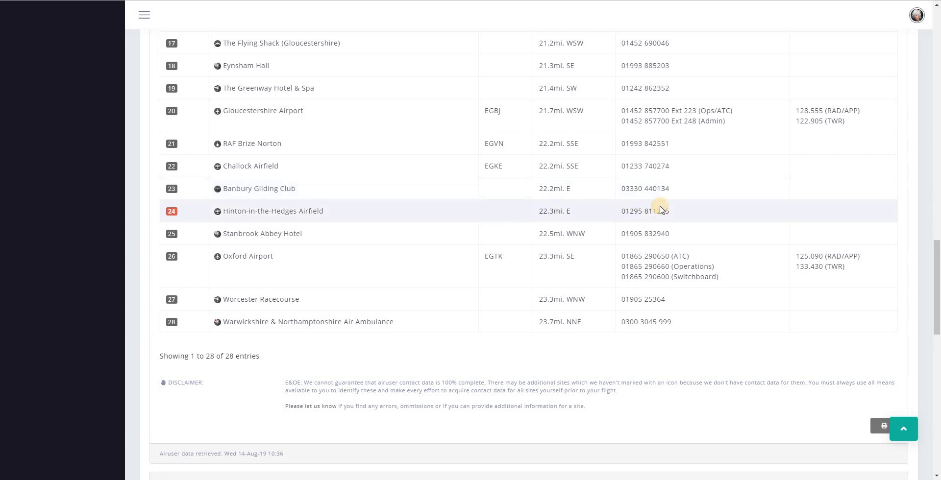
{"action": "scroll", "coordinate": [660, 210], "scroll_direction": "up", "scroll_amount": 20}
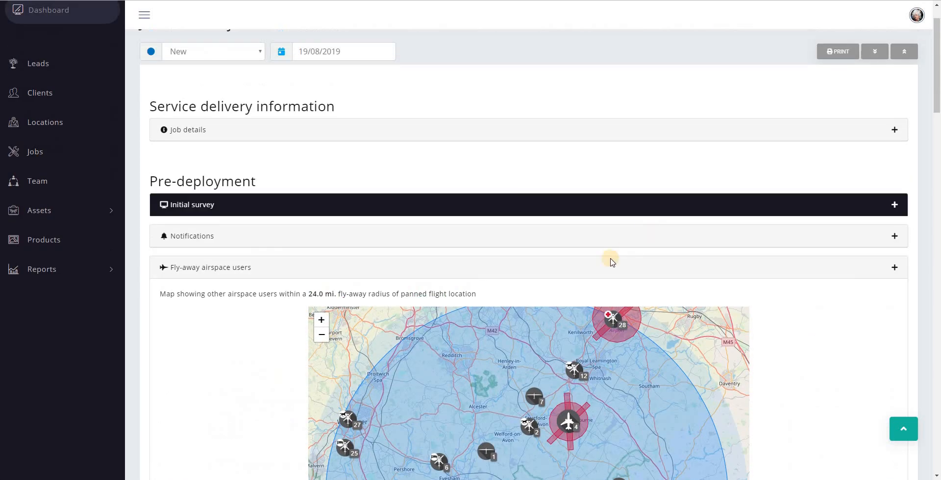
Collapse Fly-away airspace users and expand the Metcheck weather forecast for Monday 19 August
{"action": "left_click", "coordinate": [568, 274]}
{"action": "scroll", "coordinate": [389, 154], "scroll_direction": "down", "scroll_amount": 3}
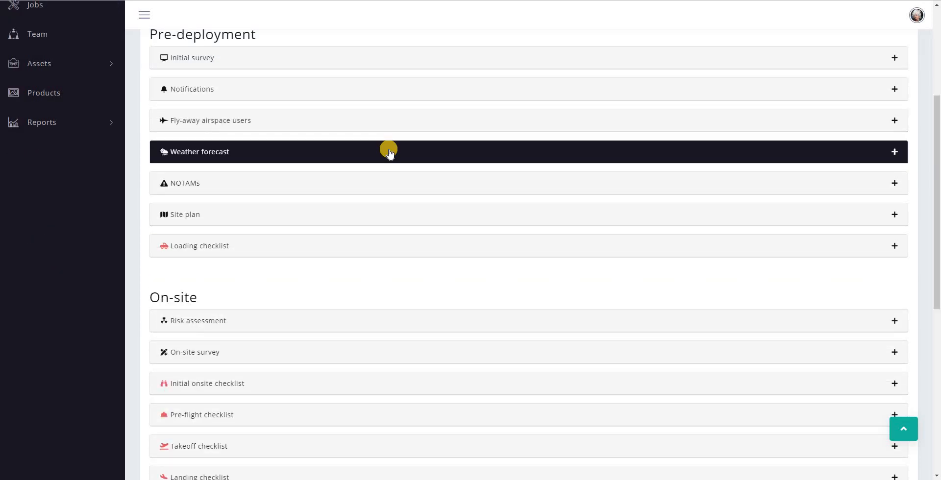
{"action": "left_click", "coordinate": [390, 154]}
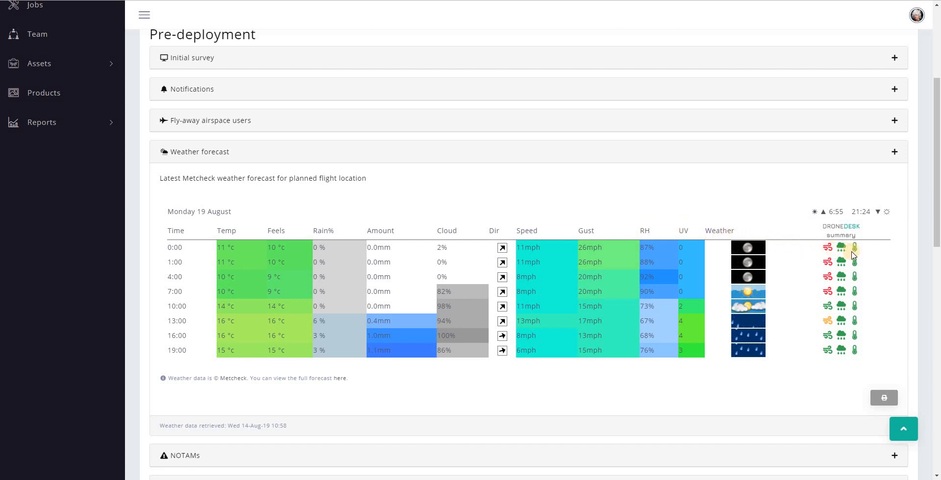
{"action": "mouse_move", "coordinate": [857, 255]}
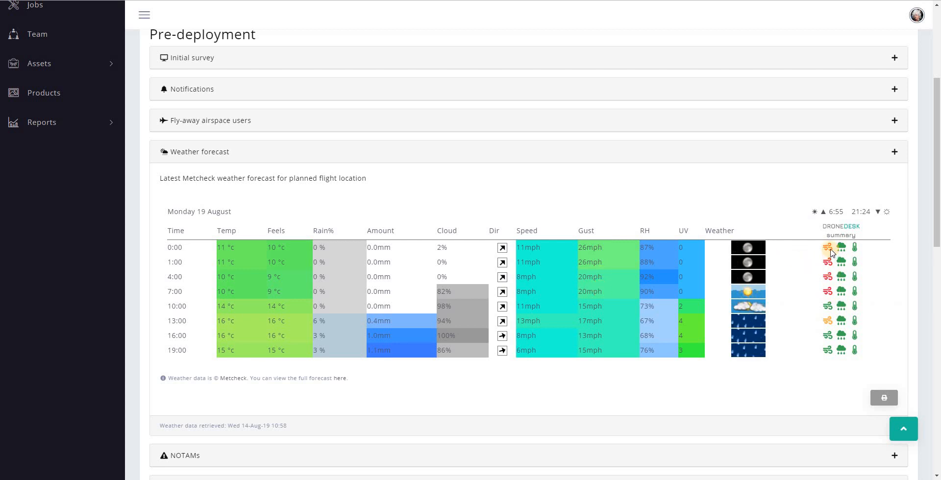
{"action": "mouse_move", "coordinate": [828, 326]}
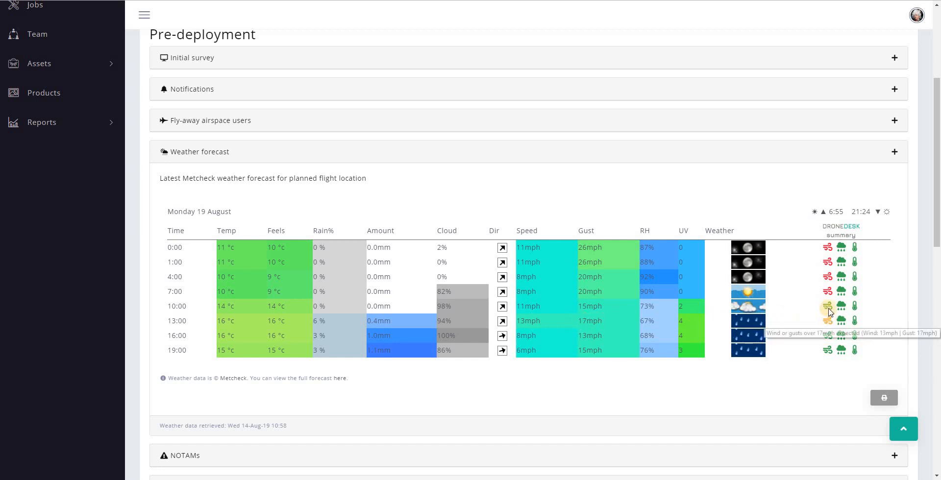
{"action": "mouse_move", "coordinate": [830, 308]}
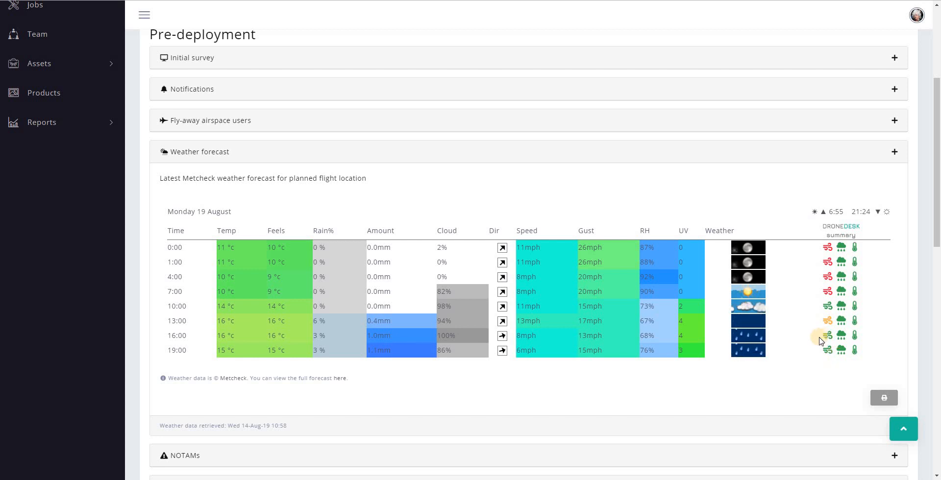
Check the full Metcheck forecast for Monday 19 August, then collapse the Weather forecast section
{"action": "scroll", "coordinate": [794, 346], "scroll_direction": "down", "scroll_amount": 1}
{"action": "left_click_drag", "start_coordinate": [824, 162], "coordinate": [846, 165]}
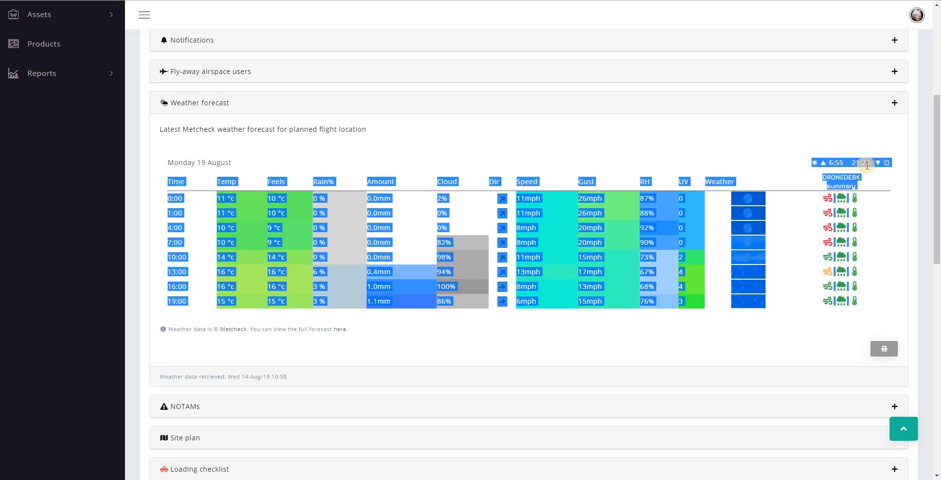
{"action": "left_click", "coordinate": [875, 211]}
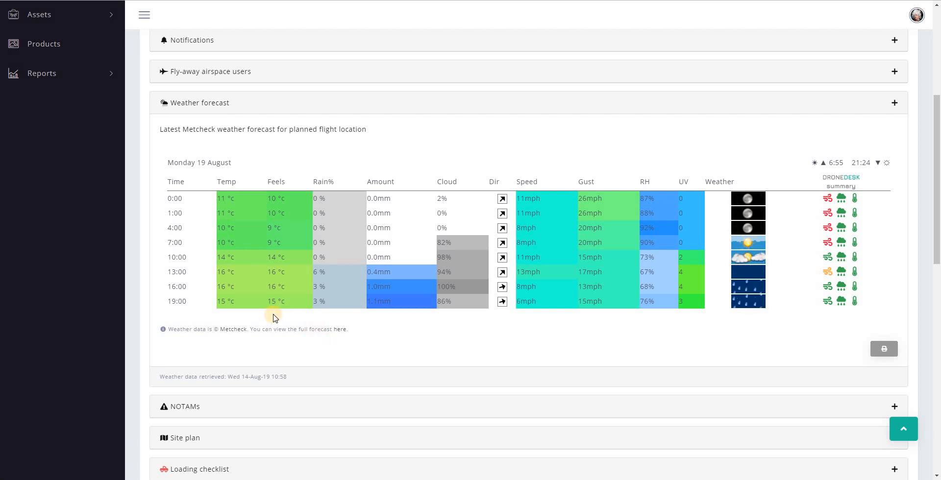
{"action": "left_click", "coordinate": [340, 332]}
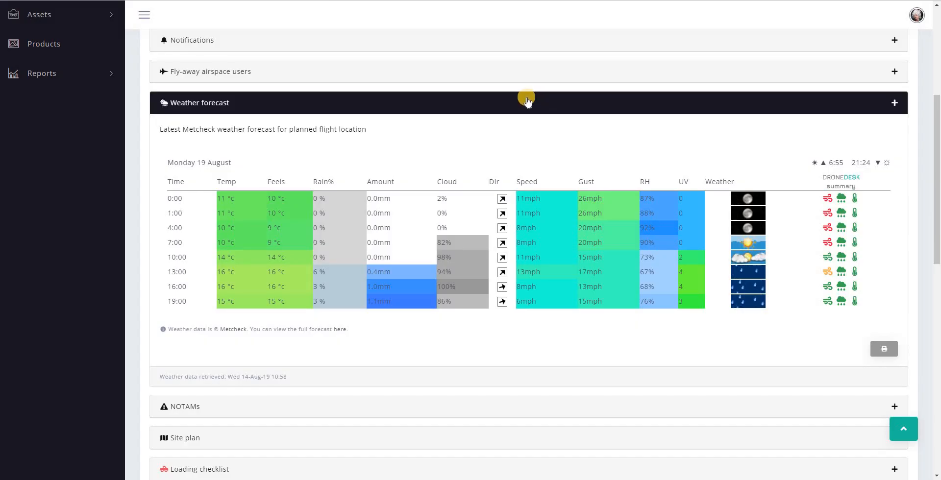
{"action": "left_click", "coordinate": [527, 101]}
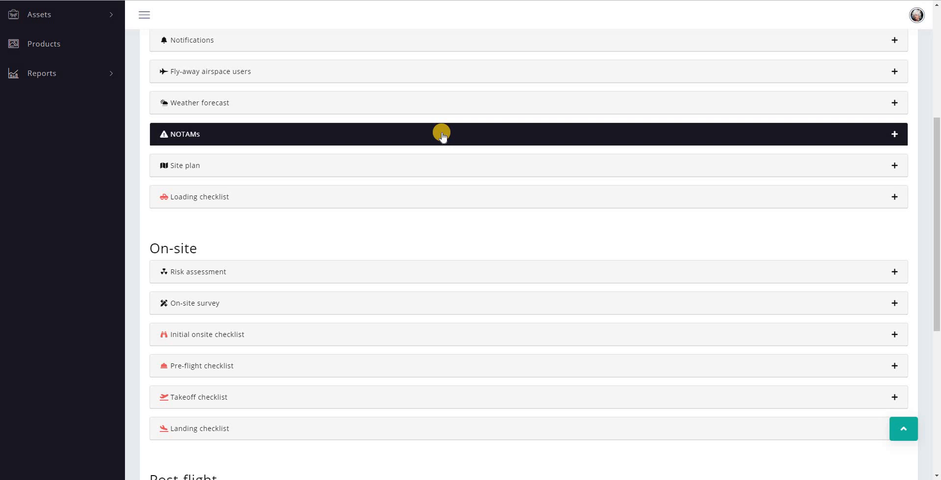
Expand the NOTAMs section and read the 24.0 mile search radius line
{"action": "left_click", "coordinate": [442, 135]}
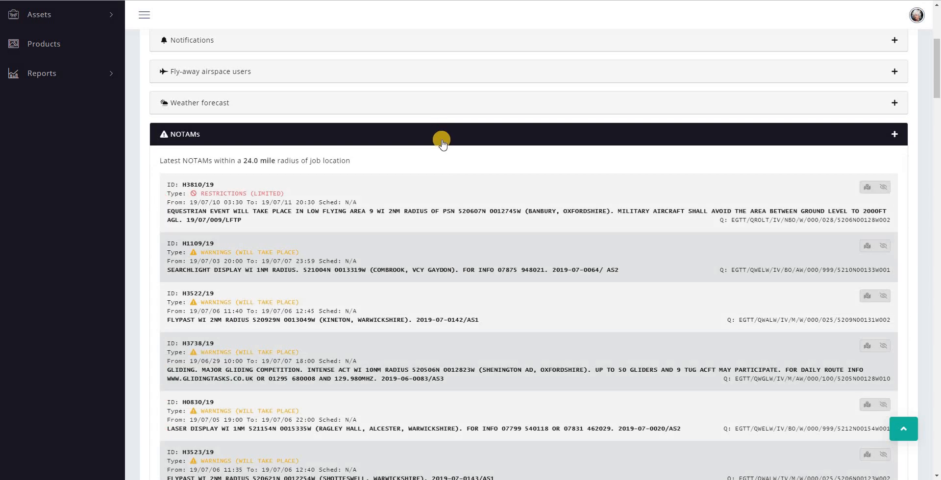
{"action": "left_click_drag", "start_coordinate": [160, 161], "coordinate": [435, 157]}
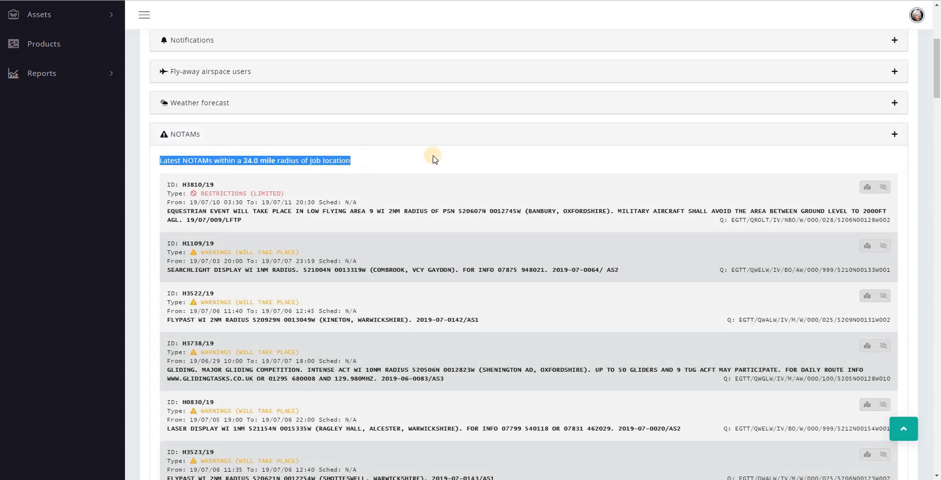
{"action": "left_click", "coordinate": [540, 162]}
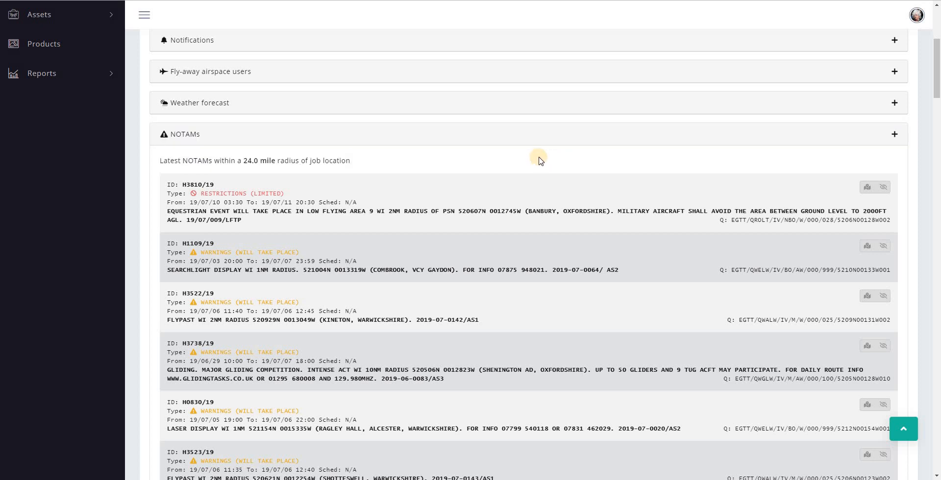
{"action": "scroll", "coordinate": [541, 137], "scroll_direction": "down", "scroll_amount": 1}
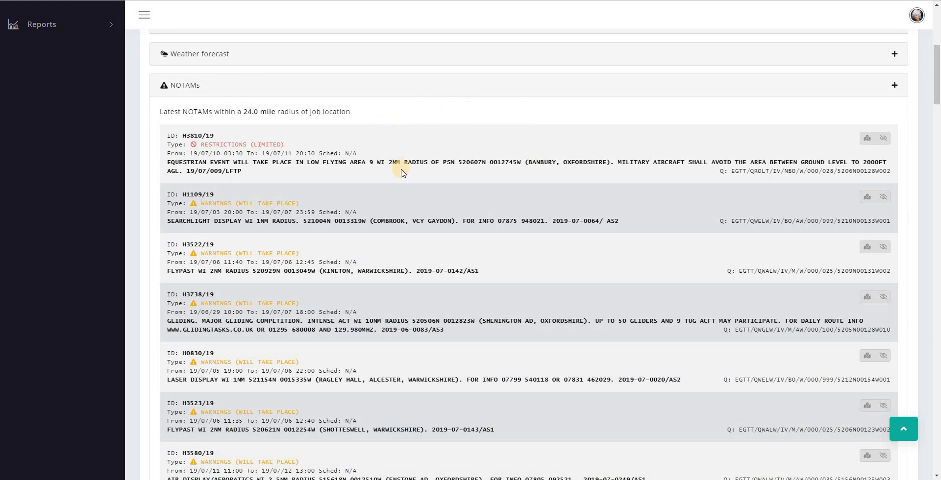
Inspect NOTAM H3810/19's ID and Q-code, then view it on the map
{"action": "left_click_drag", "start_coordinate": [177, 135], "coordinate": [223, 136]}
{"action": "left_click", "coordinate": [790, 169]}
{"action": "left_click_drag", "start_coordinate": [731, 171], "coordinate": [891, 171]}
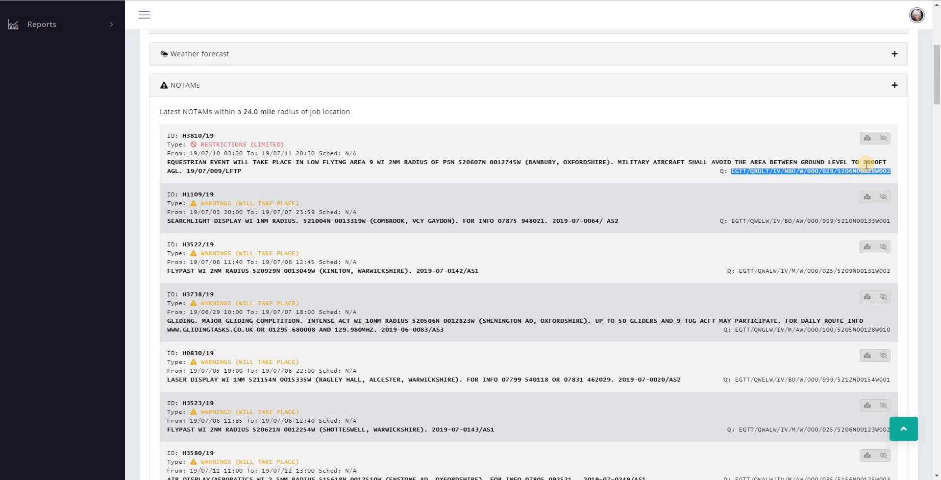
{"action": "left_click", "coordinate": [191, 145]}
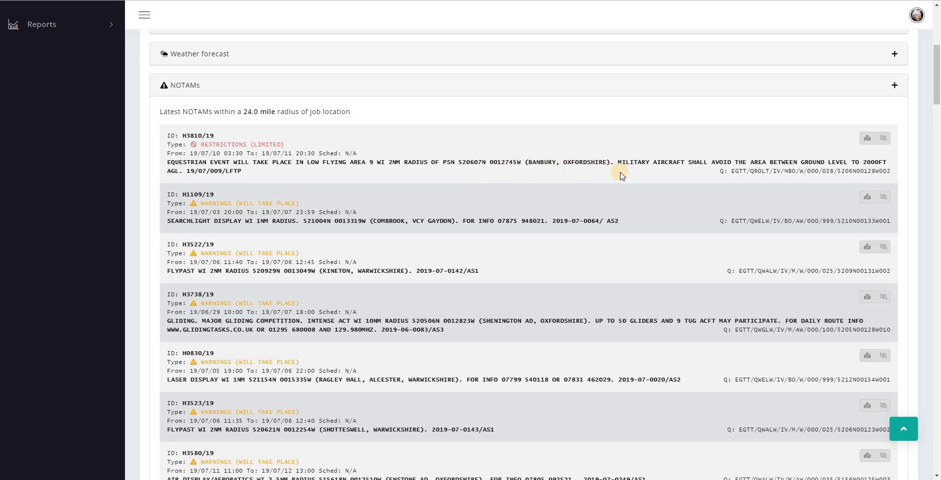
{"action": "left_click", "coordinate": [868, 139]}
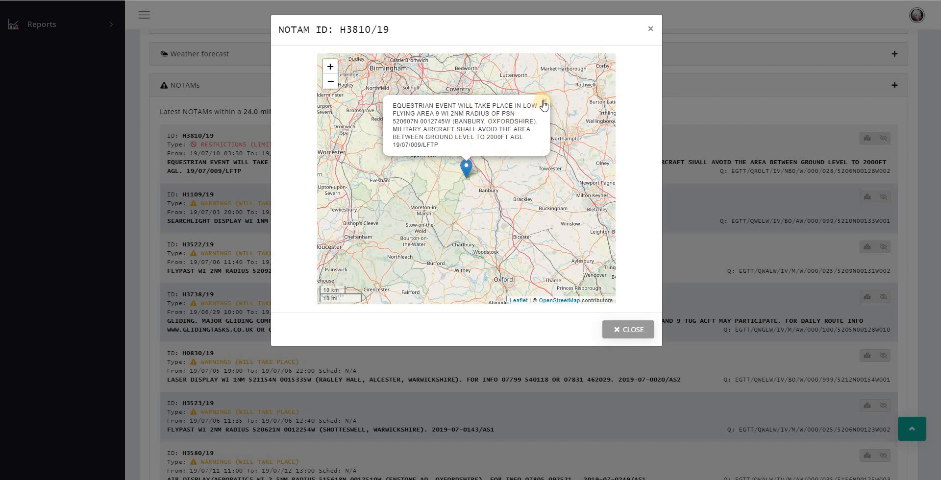
{"action": "left_click", "coordinate": [618, 332]}
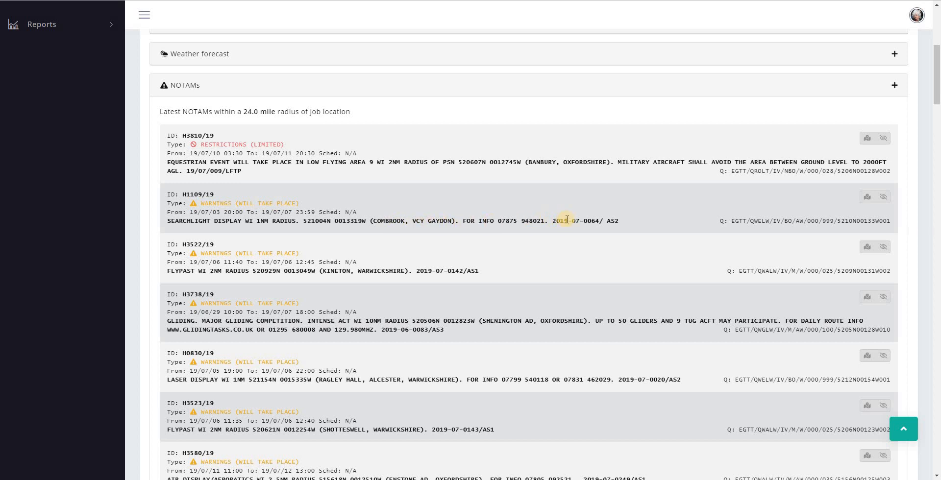
Hide NOTAM H1109/19 from the job's NOTAM list
{"action": "left_click", "coordinate": [883, 197]}
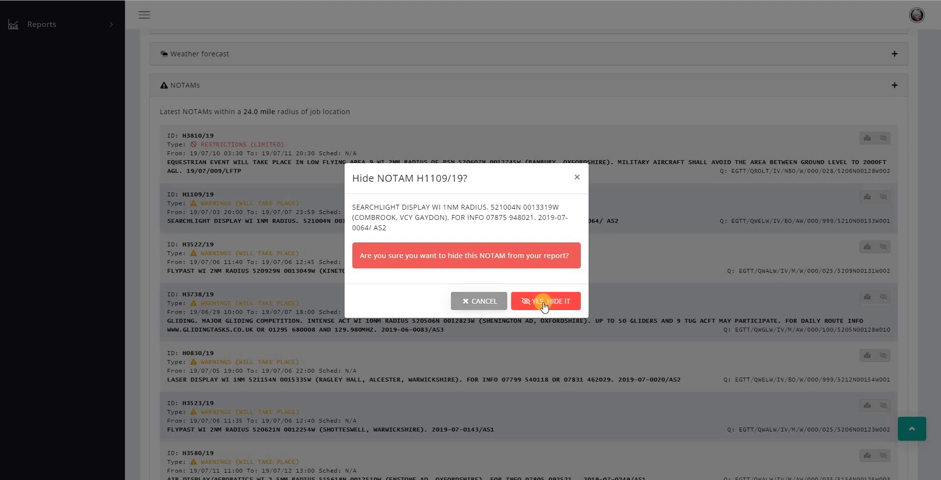
{"action": "left_click", "coordinate": [544, 304]}
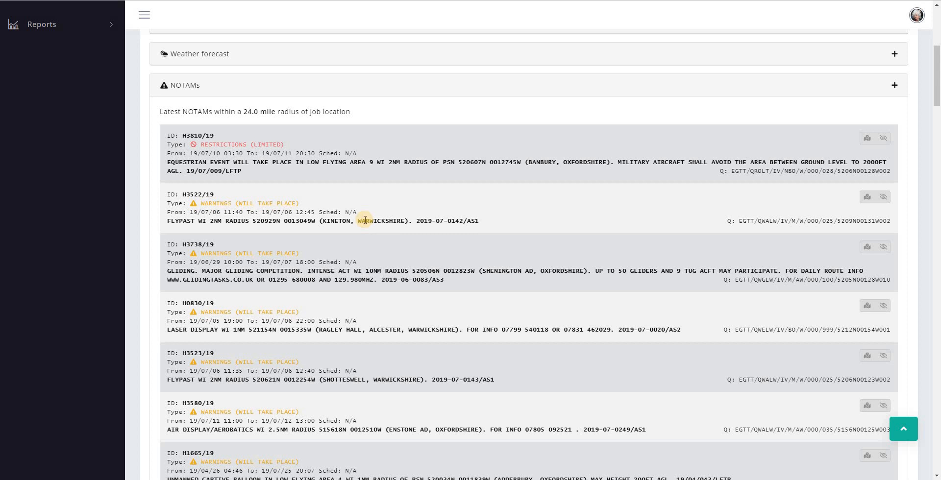
{"action": "scroll", "coordinate": [365, 220], "scroll_direction": "down", "scroll_amount": 1}
{"action": "scroll", "coordinate": [260, 214], "scroll_direction": "down", "scroll_amount": 1}
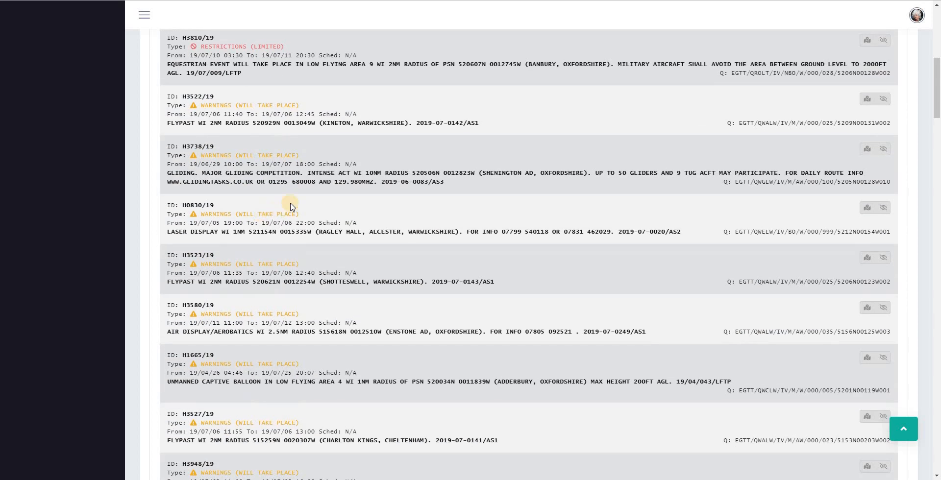
Hide NOTAM H3738/19 and review the list down to the last notice, U2743/19
{"action": "left_click", "coordinate": [884, 151]}
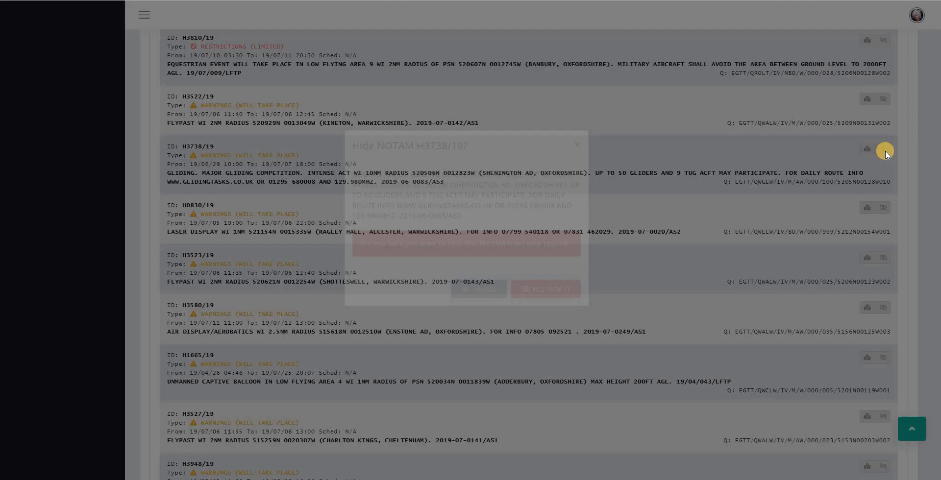
{"action": "left_click", "coordinate": [554, 314]}
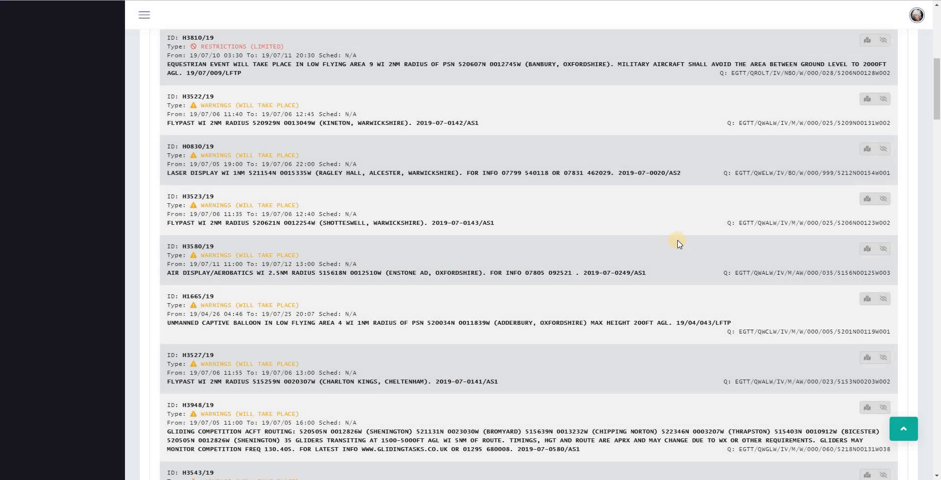
{"action": "scroll", "coordinate": [675, 245], "scroll_direction": "down", "scroll_amount": 4}
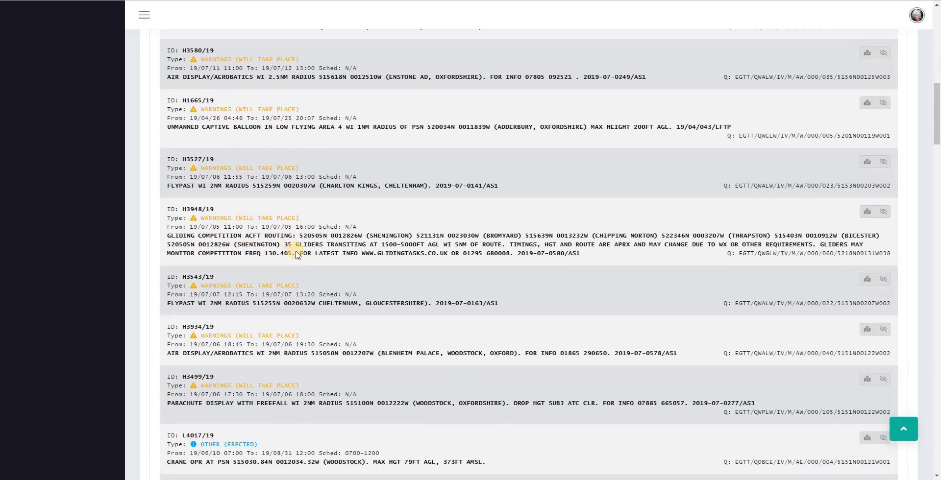
{"action": "scroll", "coordinate": [294, 254], "scroll_direction": "down", "scroll_amount": 7}
{"action": "scroll", "coordinate": [296, 254], "scroll_direction": "down", "scroll_amount": 2}
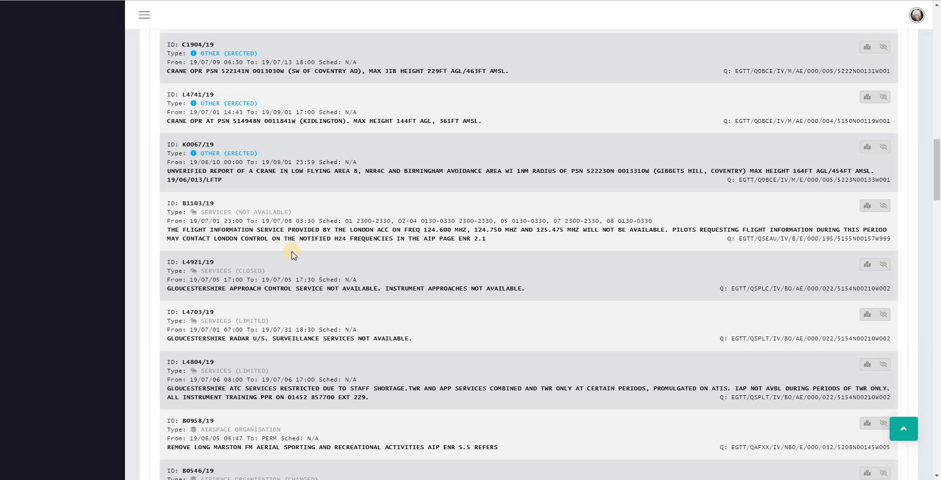
{"action": "scroll", "coordinate": [296, 254], "scroll_direction": "down", "scroll_amount": 6}
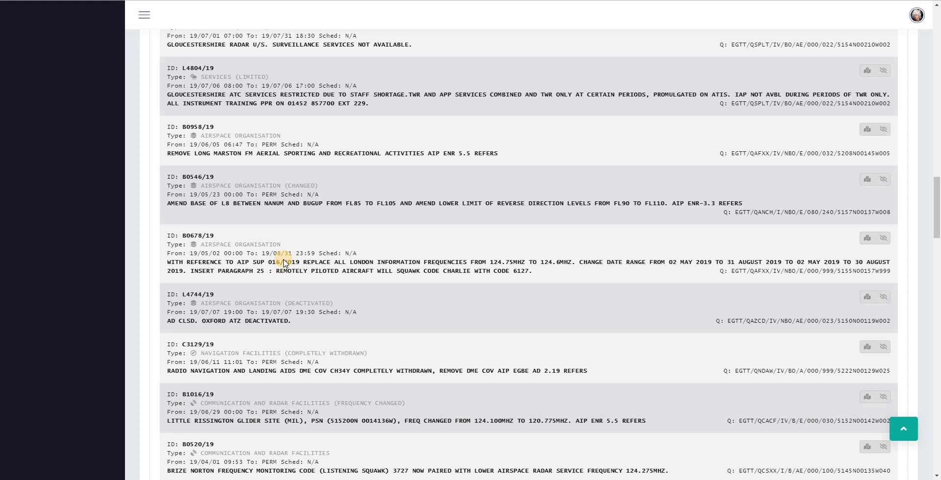
{"action": "scroll", "coordinate": [284, 264], "scroll_direction": "down", "scroll_amount": 10}
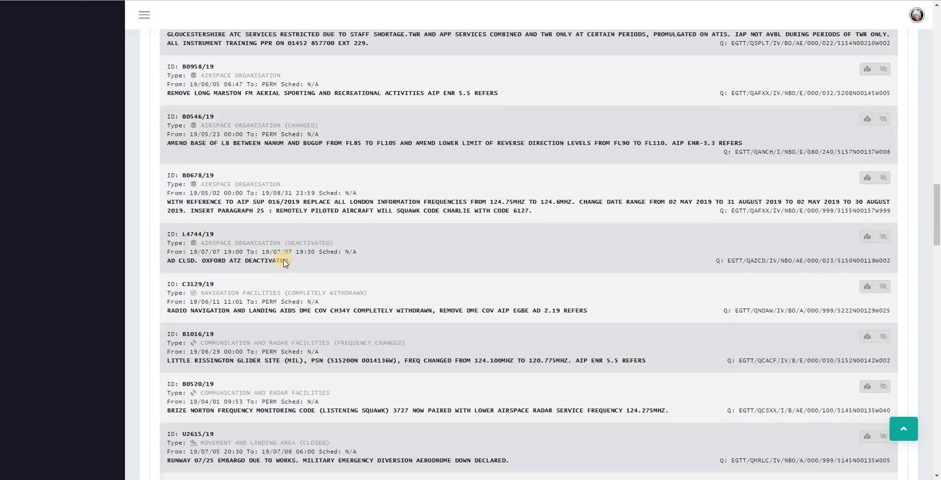
{"action": "scroll", "coordinate": [296, 325], "scroll_direction": "down", "scroll_amount": 9}
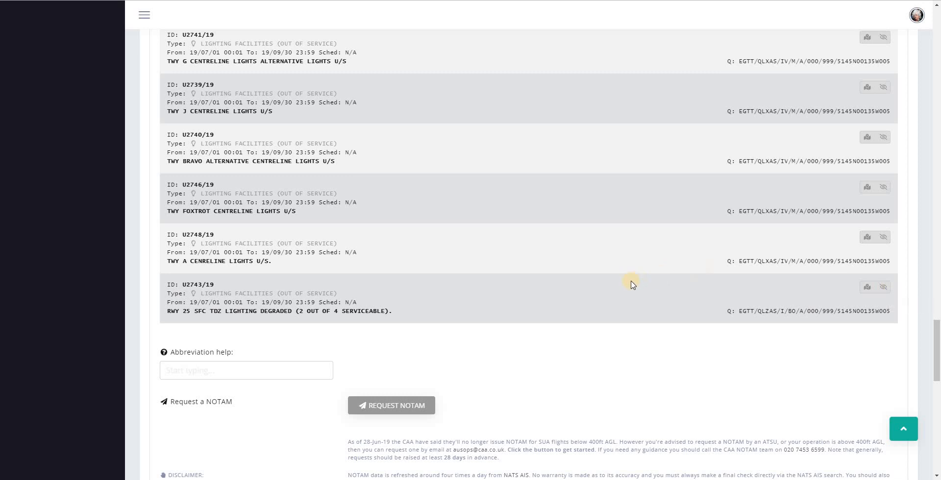
Look up TDZ in the abbreviation help box to decode it as Touch Down Zone
{"action": "scroll", "coordinate": [631, 284], "scroll_direction": "down", "scroll_amount": 4}
{"action": "left_click", "coordinate": [193, 176]}
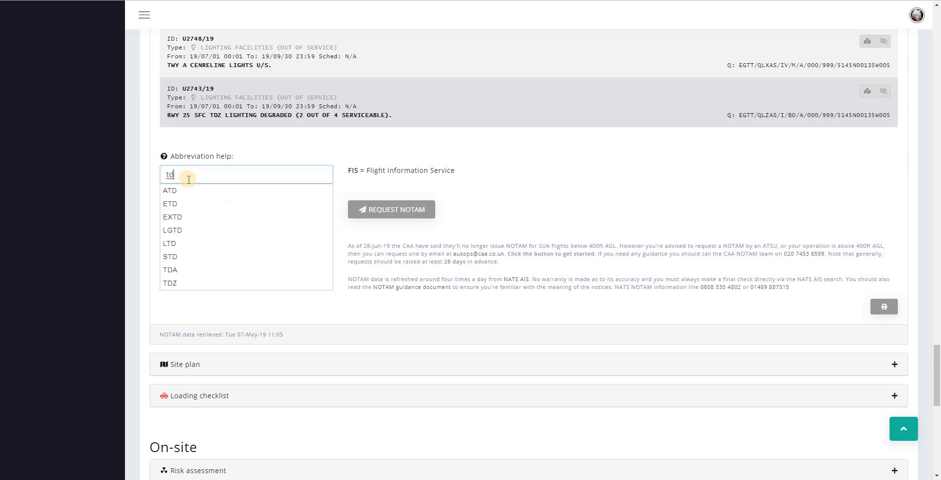
{"action": "left_click", "coordinate": [179, 284]}
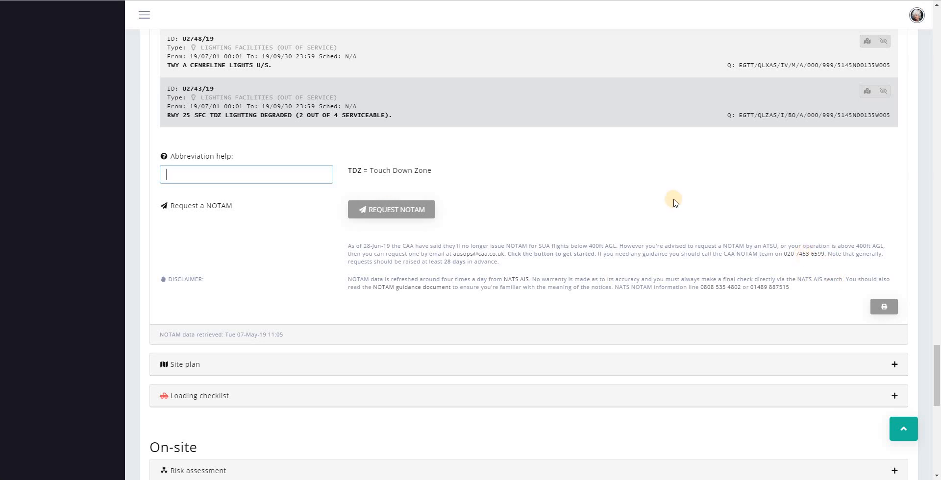
{"action": "left_click", "coordinate": [390, 220]}
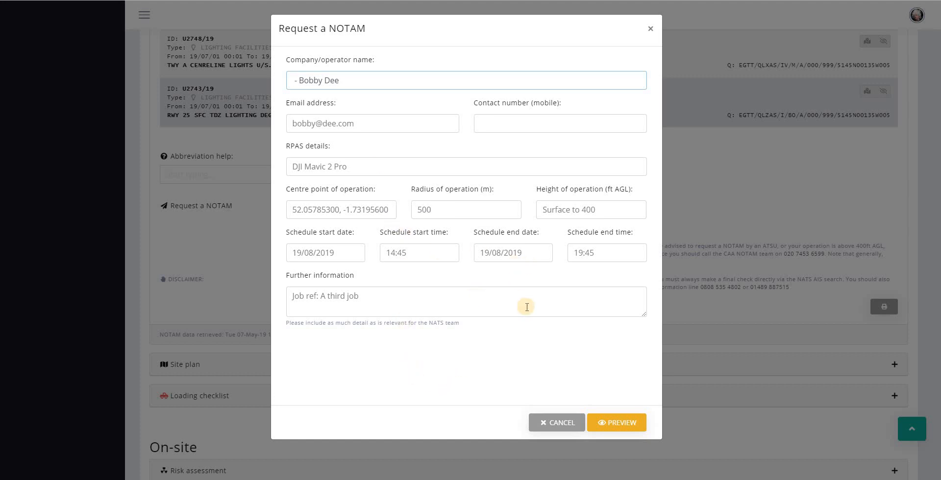
{"action": "left_click", "coordinate": [446, 305]}
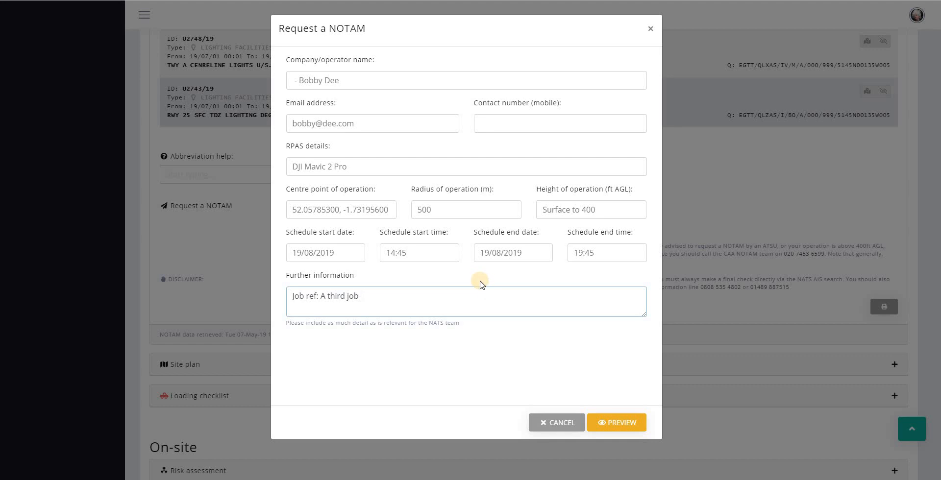
{"action": "left_click", "coordinate": [609, 426]}
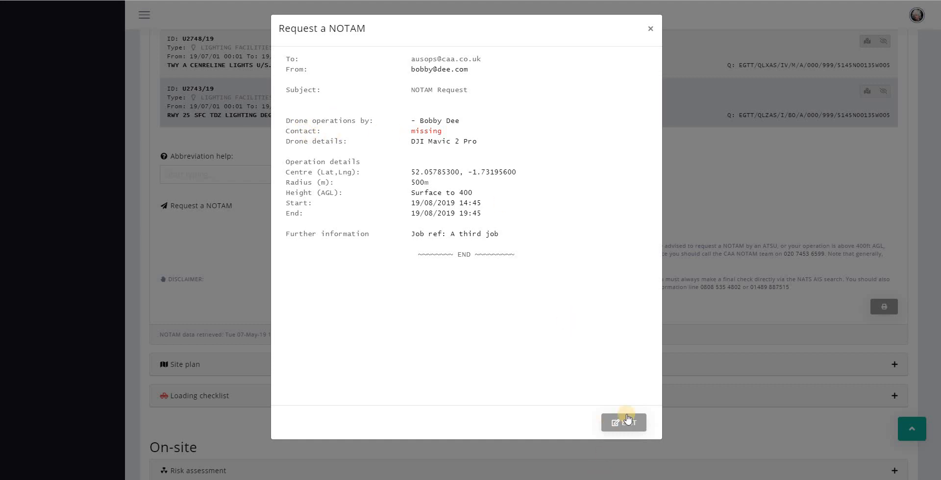
{"action": "left_click", "coordinate": [615, 423]}
{"action": "left_click", "coordinate": [555, 120]}
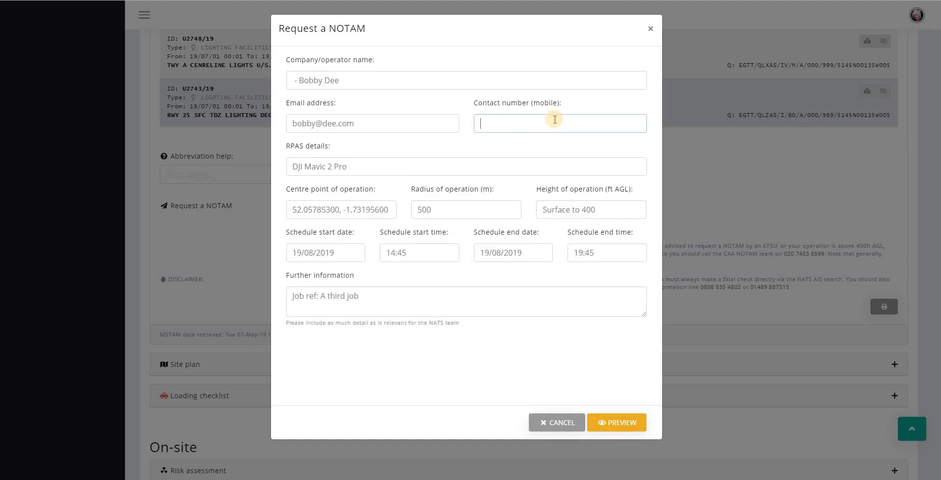
{"action": "left_click", "coordinate": [617, 423]}
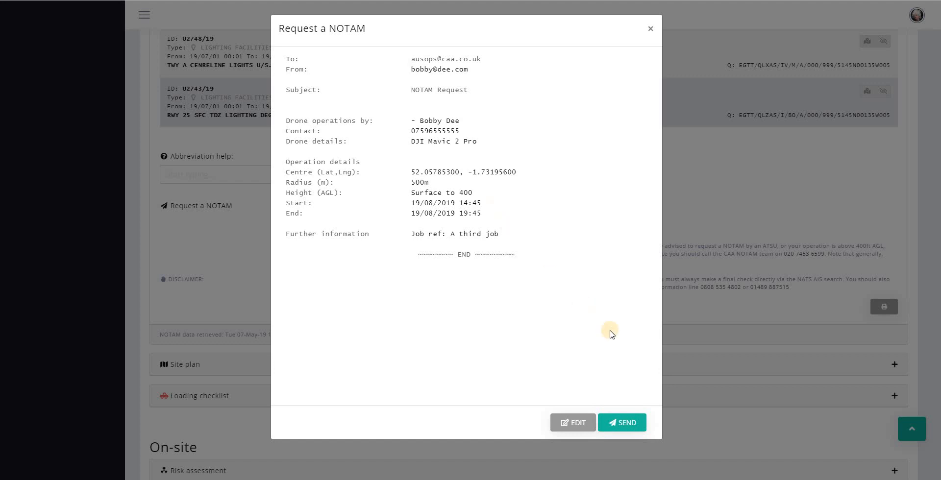
{"action": "left_click", "coordinate": [561, 426]}
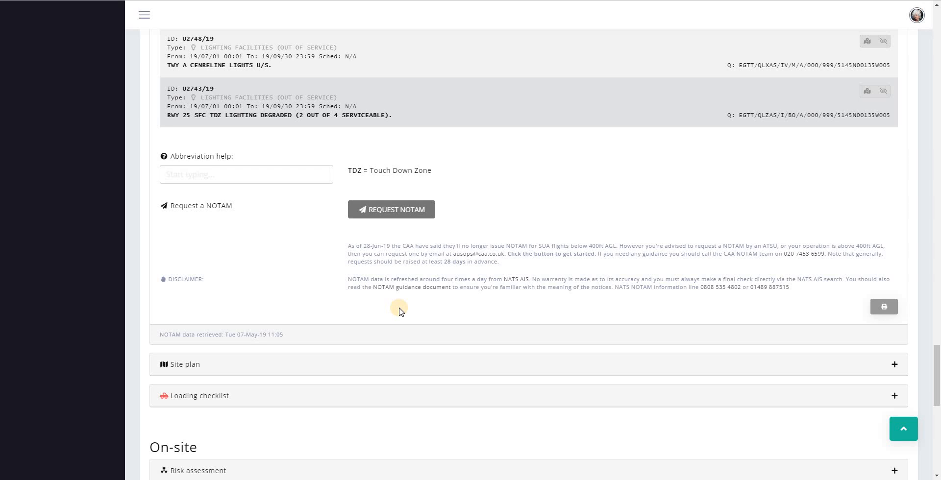
Collapse the NOTAMs section and expand the Site plan section
{"action": "scroll", "coordinate": [466, 162], "scroll_direction": "up", "scroll_amount": 20}
{"action": "scroll", "coordinate": [470, 164], "scroll_direction": "down", "scroll_amount": 4}
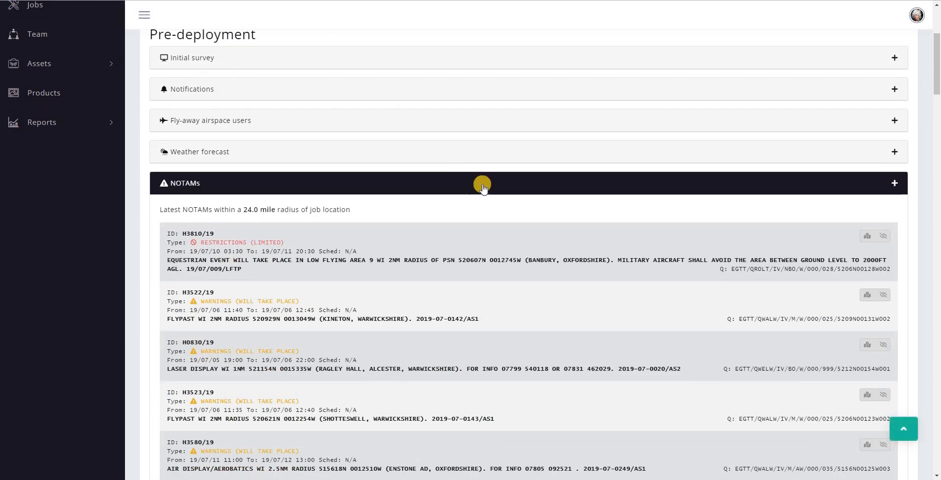
{"action": "left_click", "coordinate": [482, 186]}
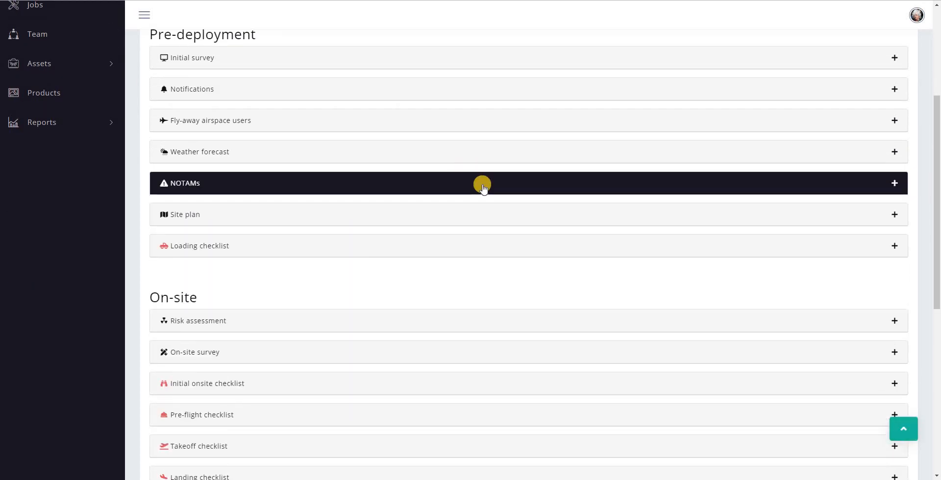
{"action": "left_click", "coordinate": [491, 220]}
Zoom and pan the satellite map to centre the village and field around the job location
{"action": "scroll", "coordinate": [802, 257], "scroll_direction": "down", "scroll_amount": 5}
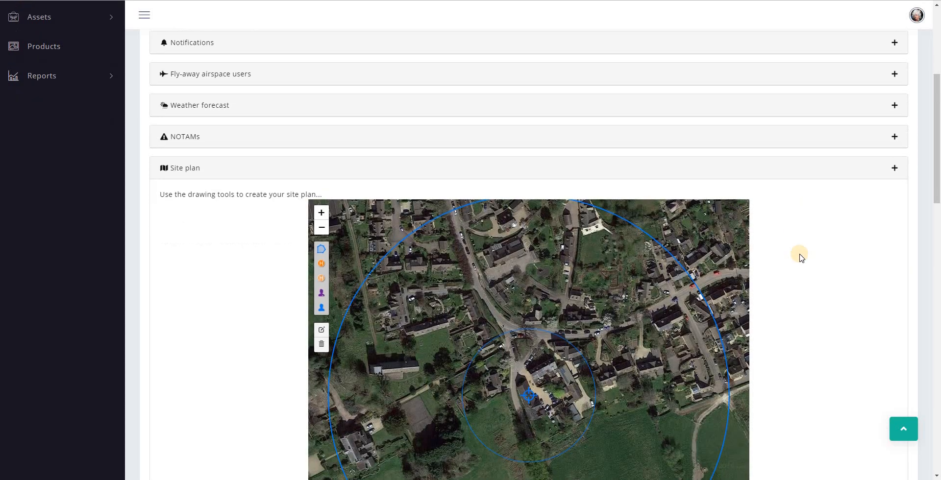
{"action": "scroll", "coordinate": [802, 257], "scroll_direction": "up", "scroll_amount": 1}
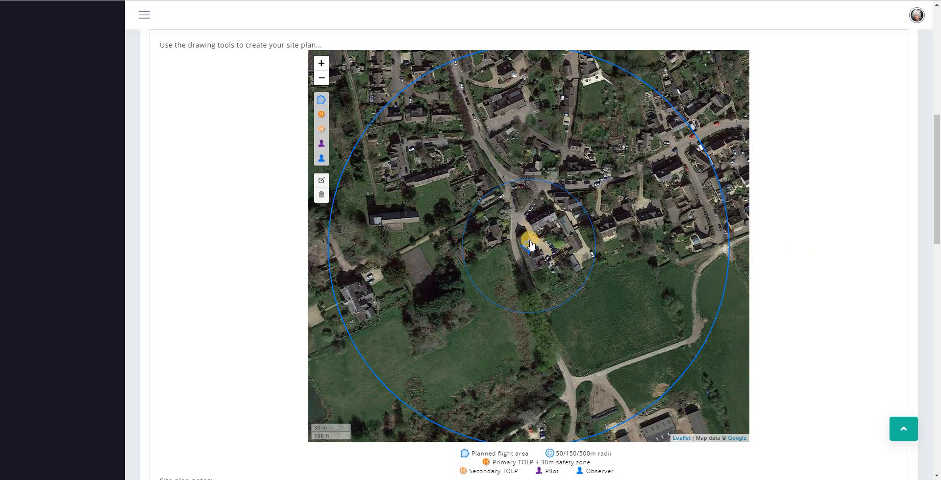
{"action": "mouse_move", "coordinate": [531, 244]}
{"action": "scroll", "coordinate": [437, 343], "scroll_direction": "down", "scroll_amount": 1}
{"action": "scroll", "coordinate": [438, 343], "scroll_direction": "down", "scroll_amount": 1}
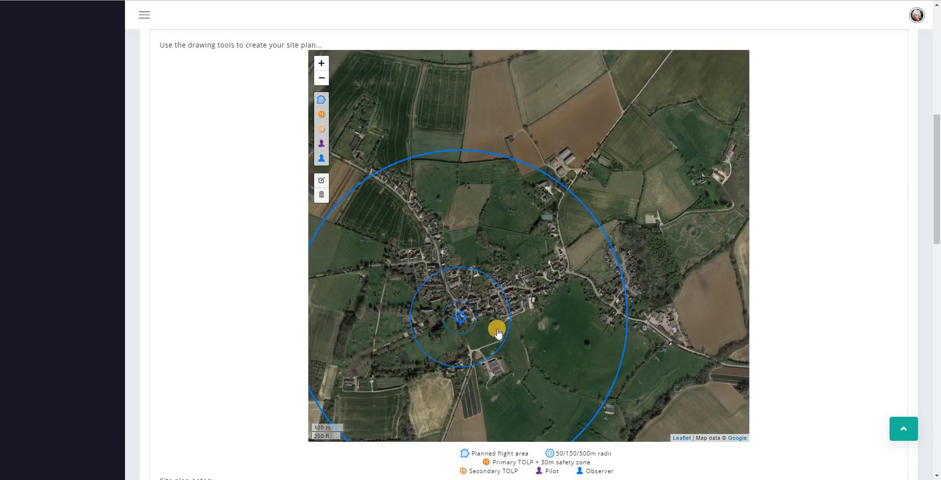
{"action": "left_click_drag", "start_coordinate": [574, 283], "coordinate": [571, 252]}
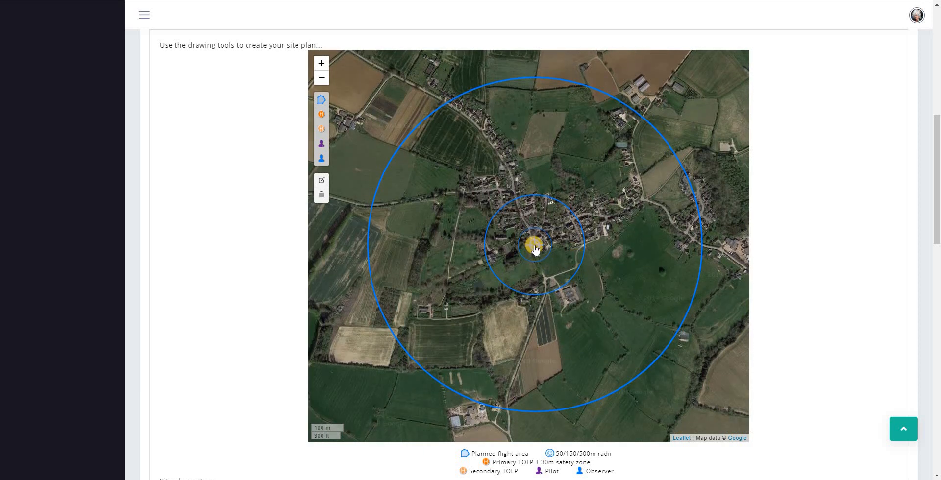
{"action": "scroll", "coordinate": [536, 249], "scroll_direction": "up", "scroll_amount": 1}
{"action": "scroll", "coordinate": [536, 249], "scroll_direction": "up", "scroll_amount": 1}
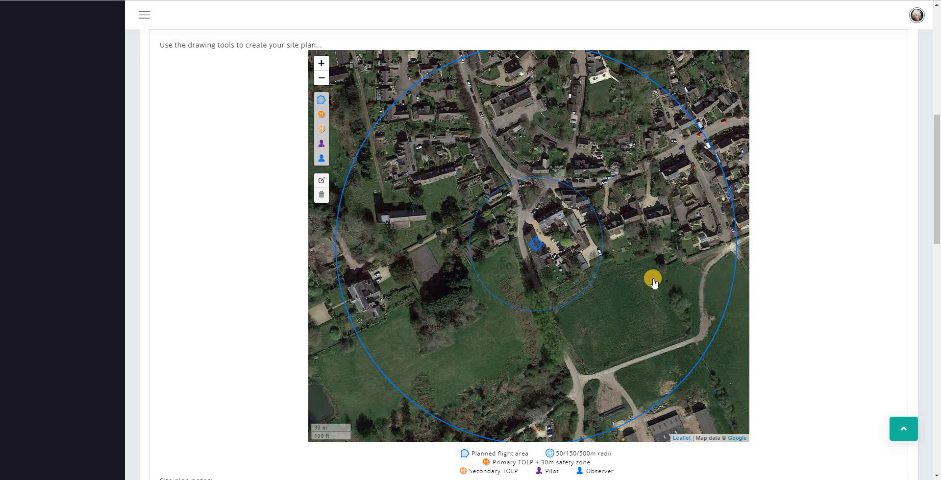
{"action": "scroll", "coordinate": [583, 281], "scroll_direction": "up", "scroll_amount": 1}
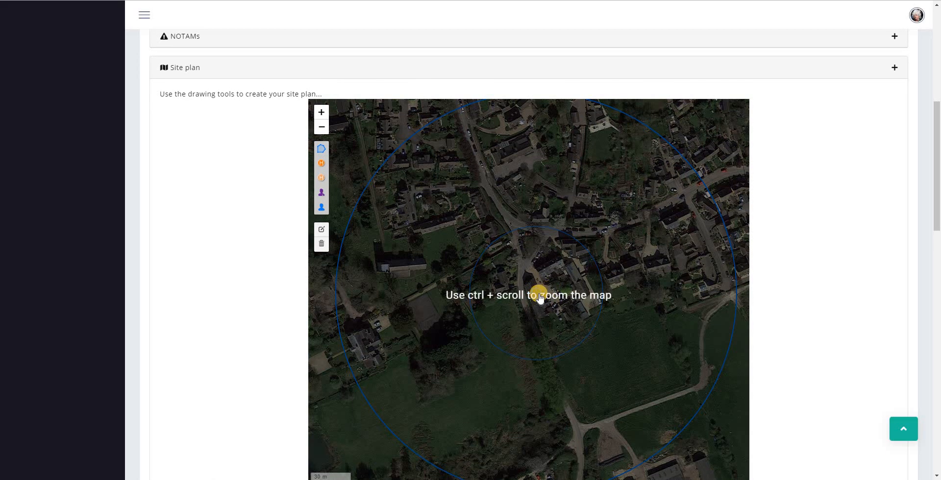
{"action": "scroll", "coordinate": [539, 297], "scroll_direction": "up", "scroll_amount": 1, "text": "ctrl"}
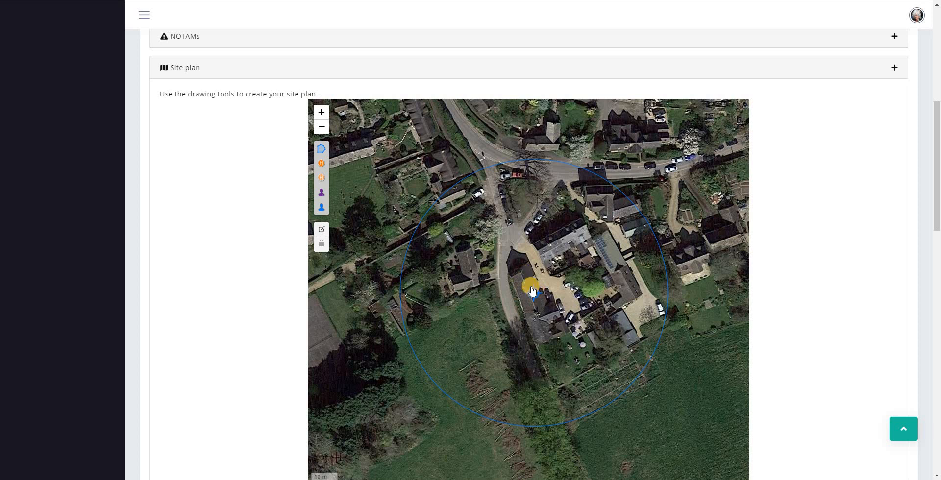
{"action": "left_click_drag", "start_coordinate": [533, 310], "coordinate": [469, 271]}
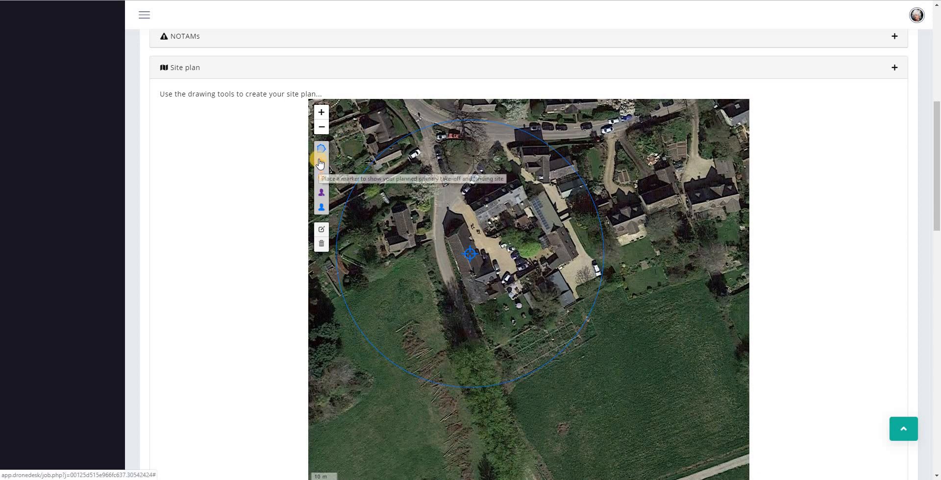
Place the primary take-off and landing marker in the field south of the job
{"action": "left_click", "coordinate": [321, 163]}
{"action": "scroll", "coordinate": [617, 264], "scroll_direction": "down", "scroll_amount": 1}
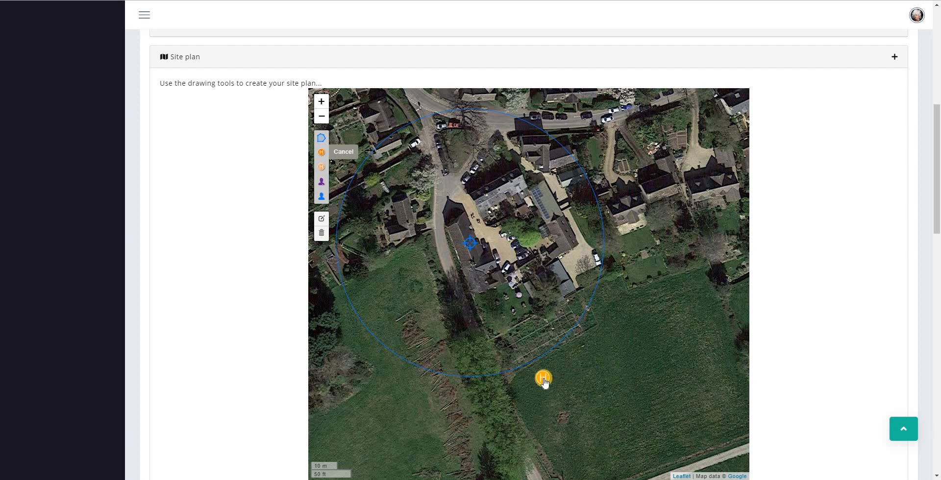
{"action": "left_click", "coordinate": [543, 379]}
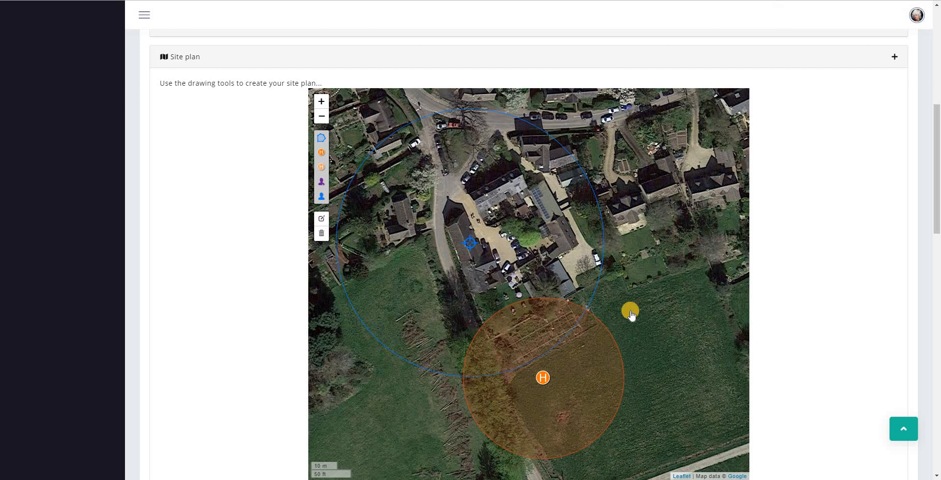
Draw a closed four-corner planned flight area polygon along the lane
{"action": "left_click", "coordinate": [322, 137]}
{"action": "left_click", "coordinate": [436, 166]}
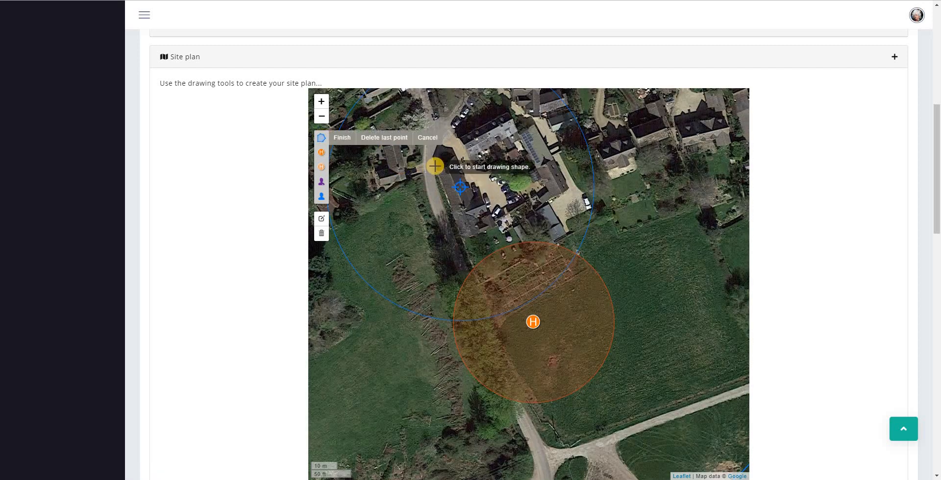
{"action": "left_click", "coordinate": [461, 153]}
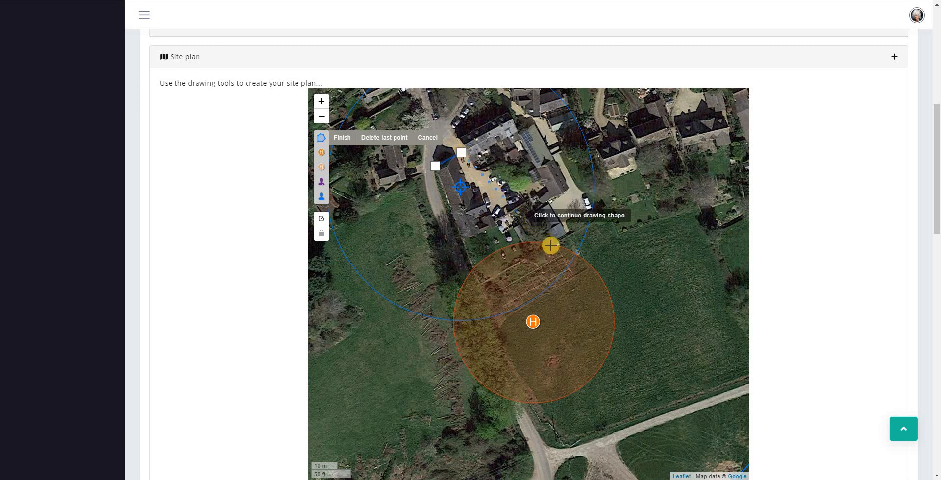
{"action": "left_click", "coordinate": [583, 302]}
{"action": "left_click", "coordinate": [505, 345]}
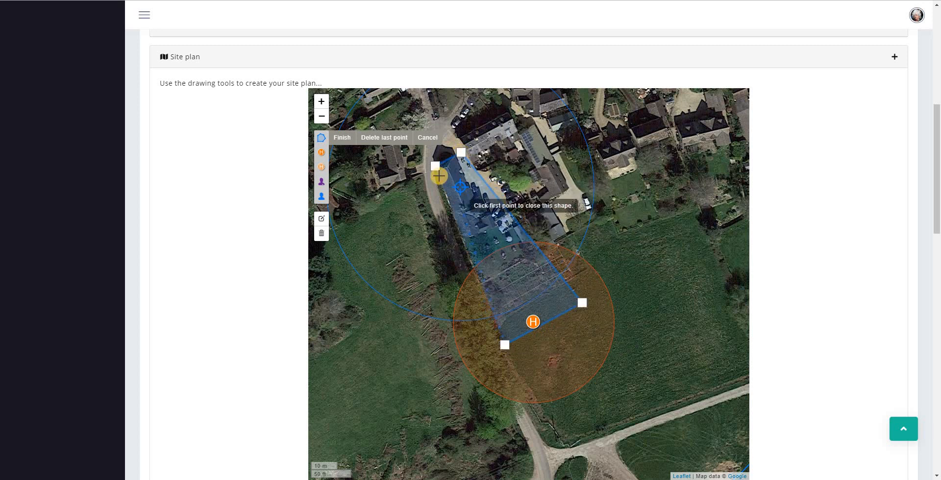
{"action": "left_click", "coordinate": [436, 166]}
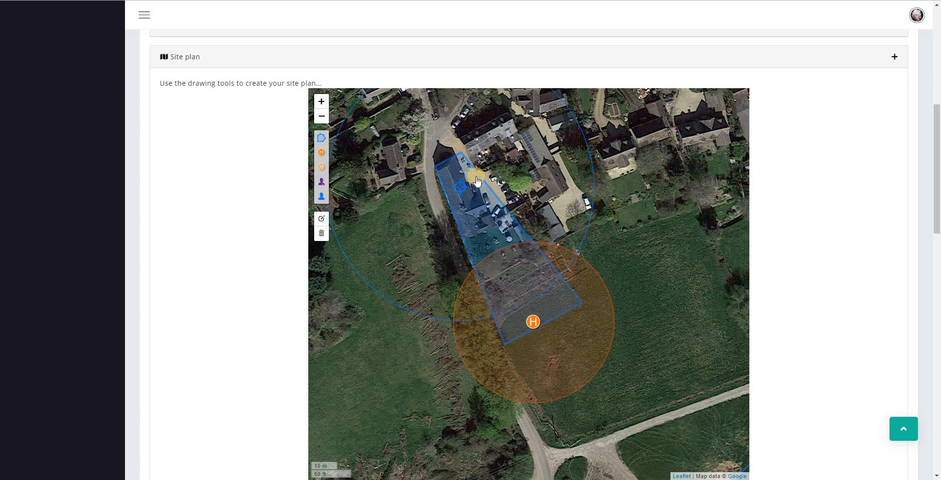
Drop three pilot markers: west of the building, on its east side, and at the road's top
{"action": "left_click", "coordinate": [322, 198]}
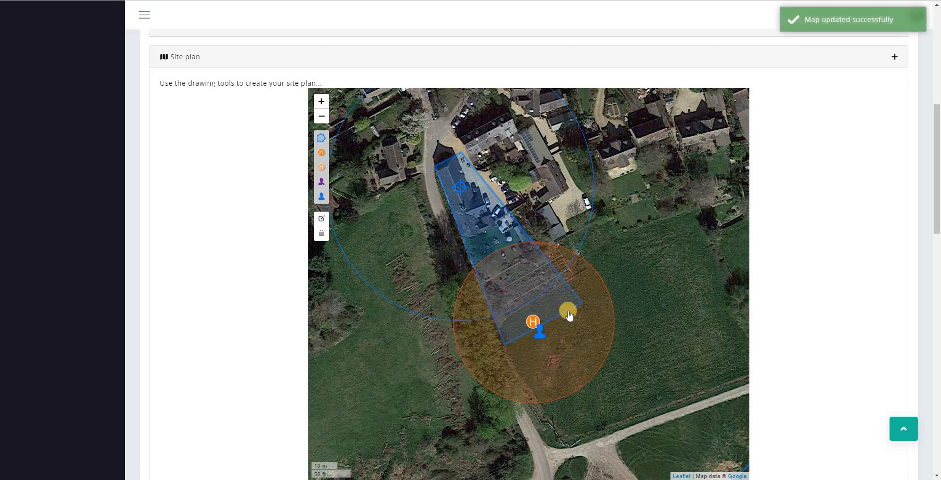
{"action": "left_click", "coordinate": [322, 182]}
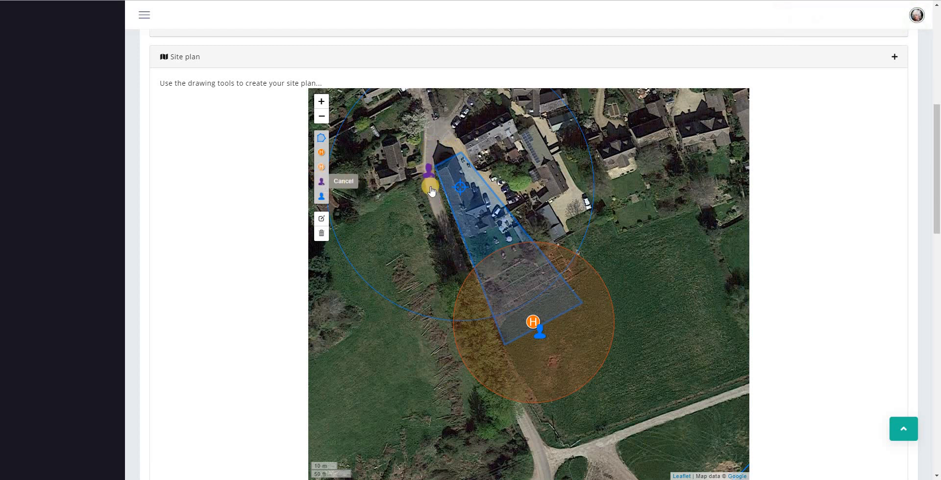
{"action": "left_click", "coordinate": [453, 244]}
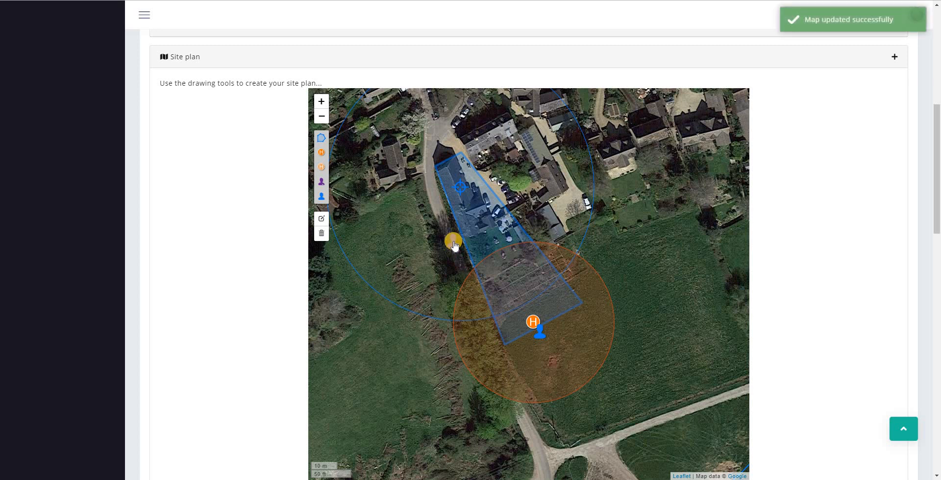
{"action": "left_click", "coordinate": [330, 181]}
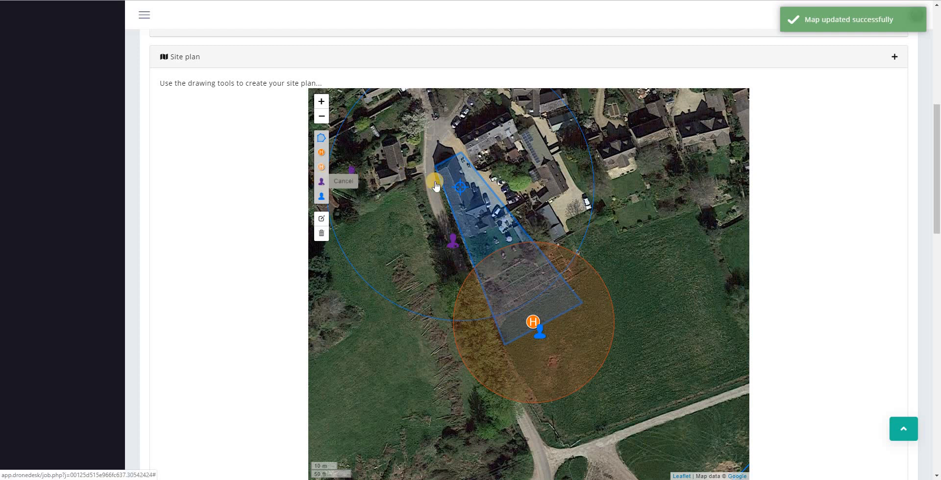
{"action": "left_click", "coordinate": [501, 186]}
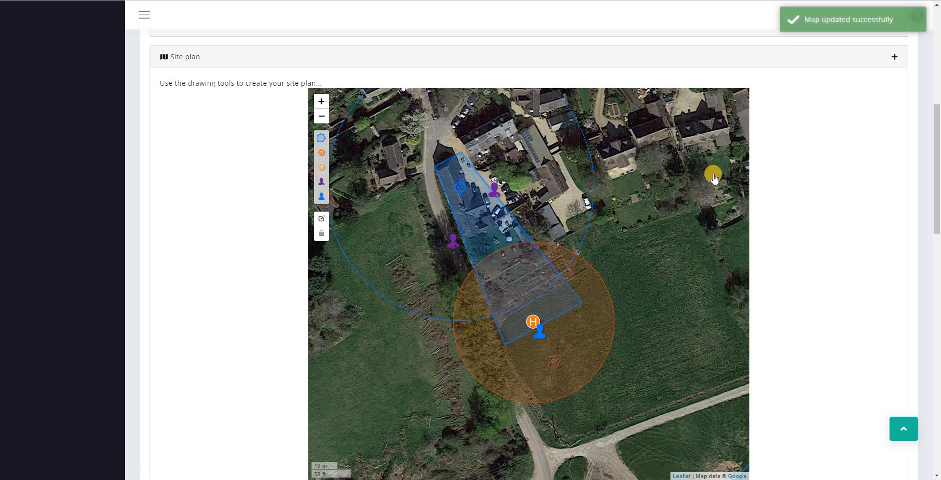
{"action": "left_click", "coordinate": [322, 182]}
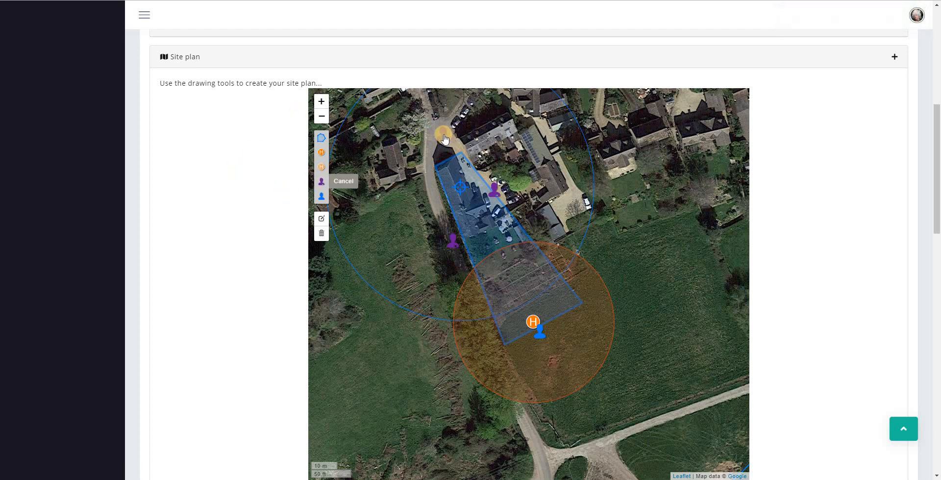
{"action": "left_click", "coordinate": [445, 140]}
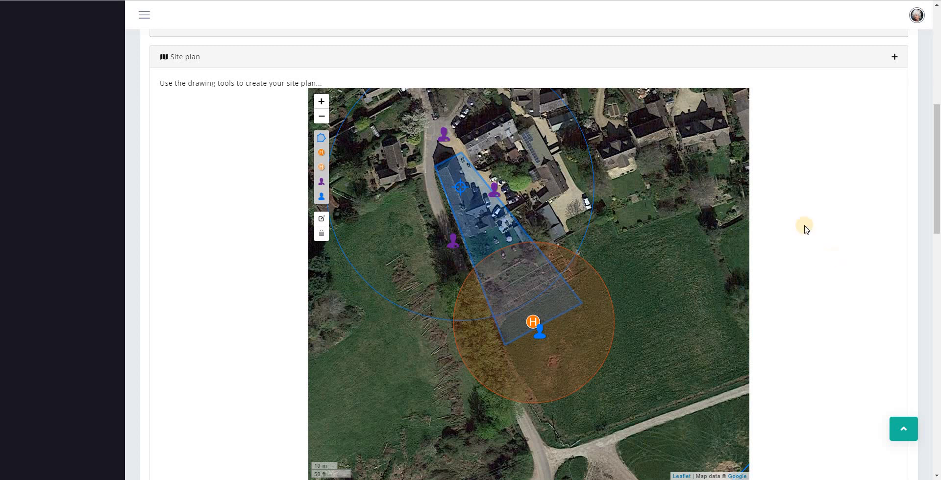
Delete the pilot marker at the top of the road and save the removal
{"action": "left_click", "coordinate": [322, 236]}
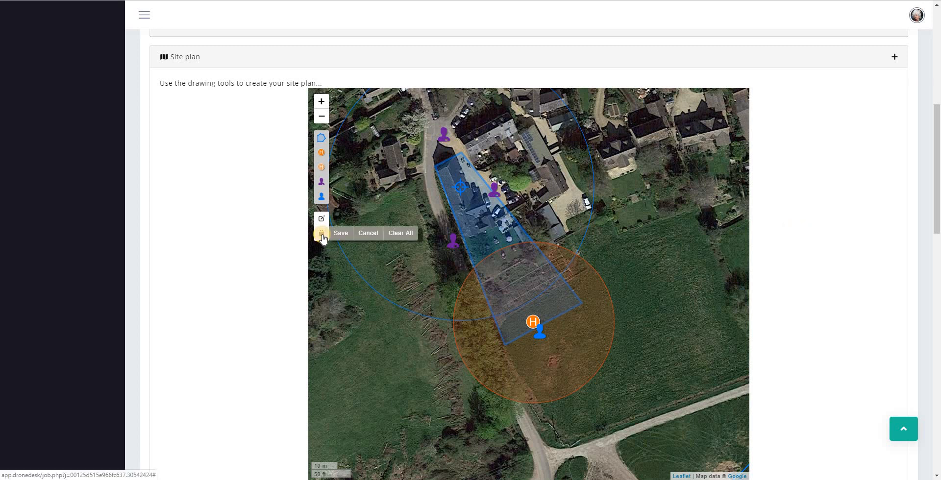
{"action": "left_click", "coordinate": [443, 140]}
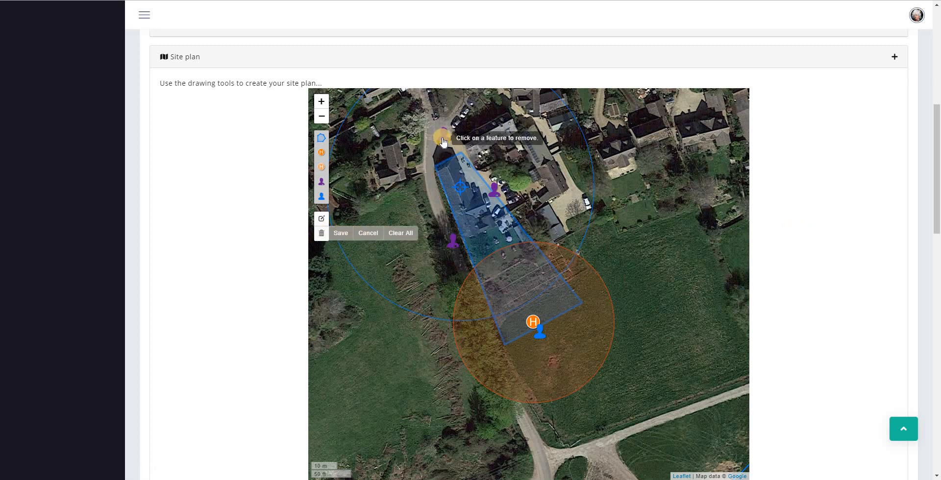
{"action": "left_click", "coordinate": [440, 138]}
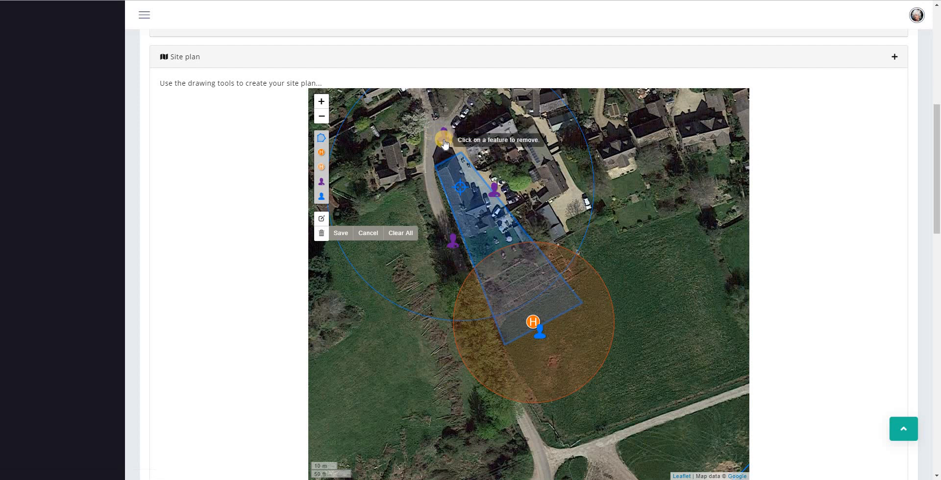
{"action": "left_click", "coordinate": [341, 233]}
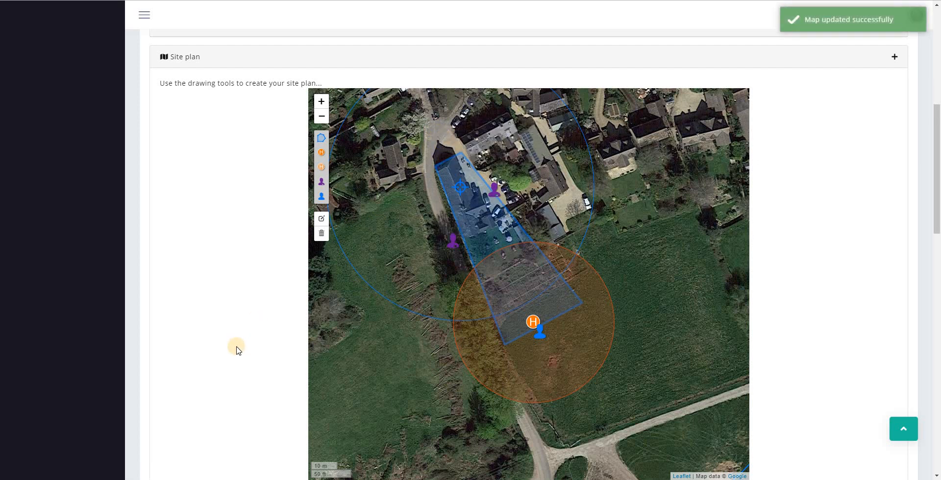
Place a replacement pilot marker further up the road and enter shape-editing mode
{"action": "left_click", "coordinate": [321, 182]}
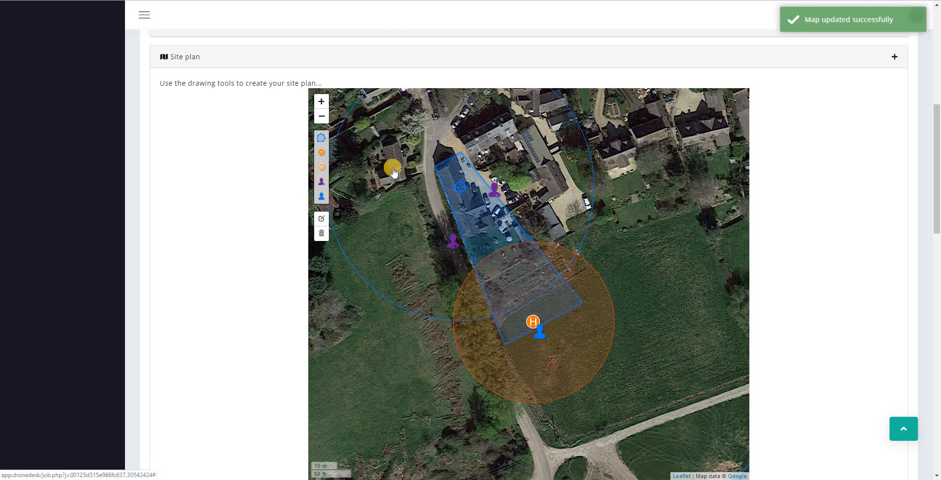
{"action": "left_click", "coordinate": [456, 153]}
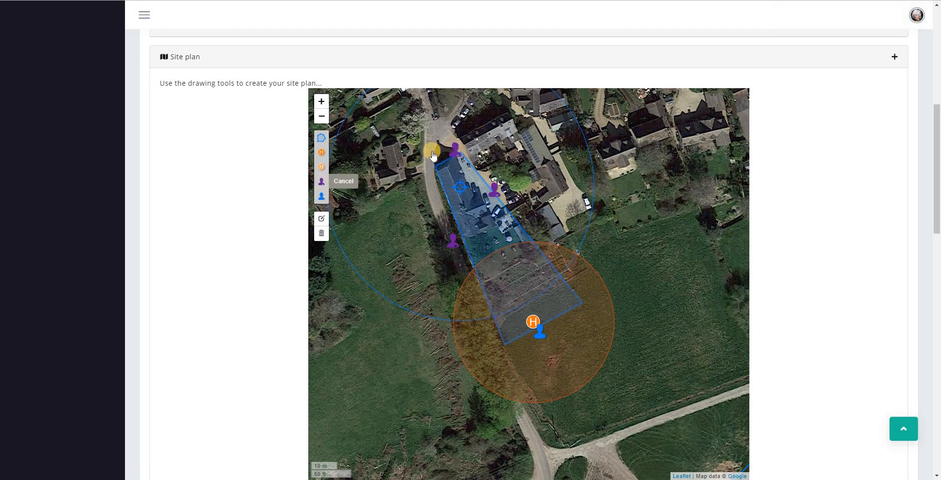
{"action": "left_click", "coordinate": [440, 136]}
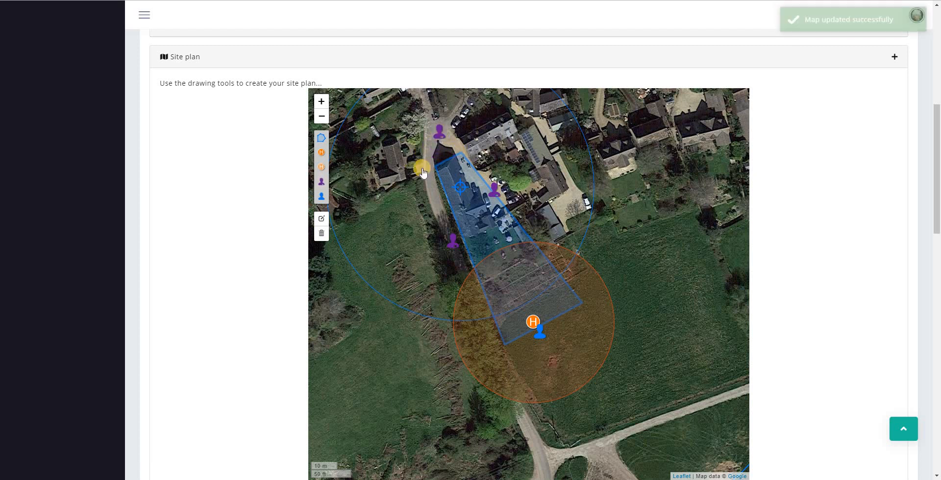
{"action": "left_click", "coordinate": [322, 220]}
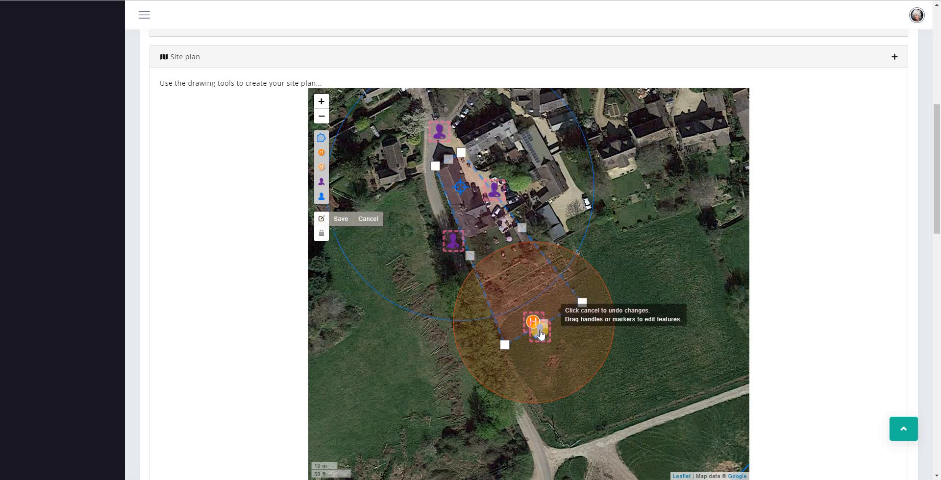
Nudge the observer marker down, drag a flight-area corner north over the buildings, and save
{"action": "left_click_drag", "start_coordinate": [541, 334], "coordinate": [544, 337]}
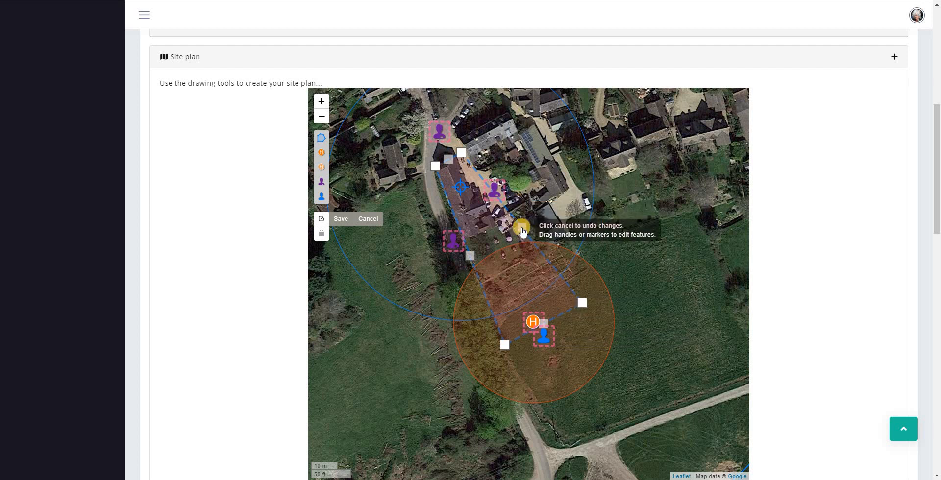
{"action": "left_click_drag", "start_coordinate": [523, 232], "coordinate": [509, 173]}
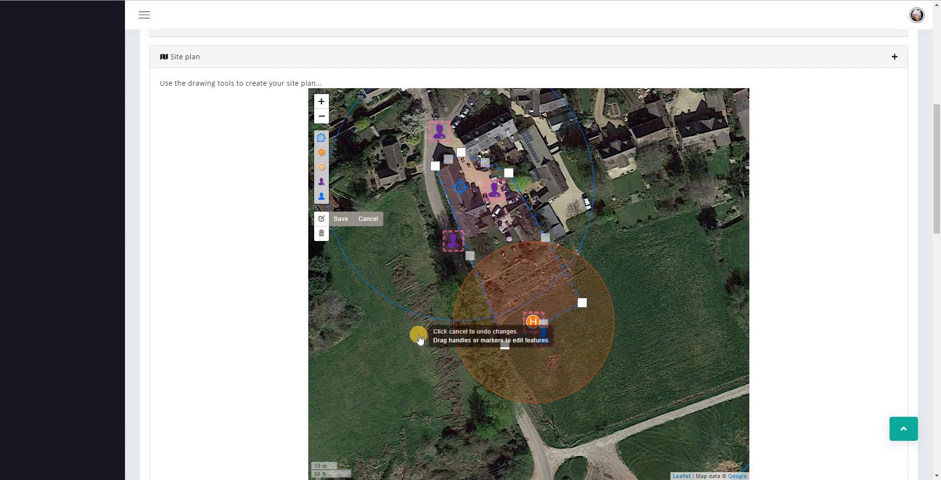
{"action": "left_click", "coordinate": [341, 219]}
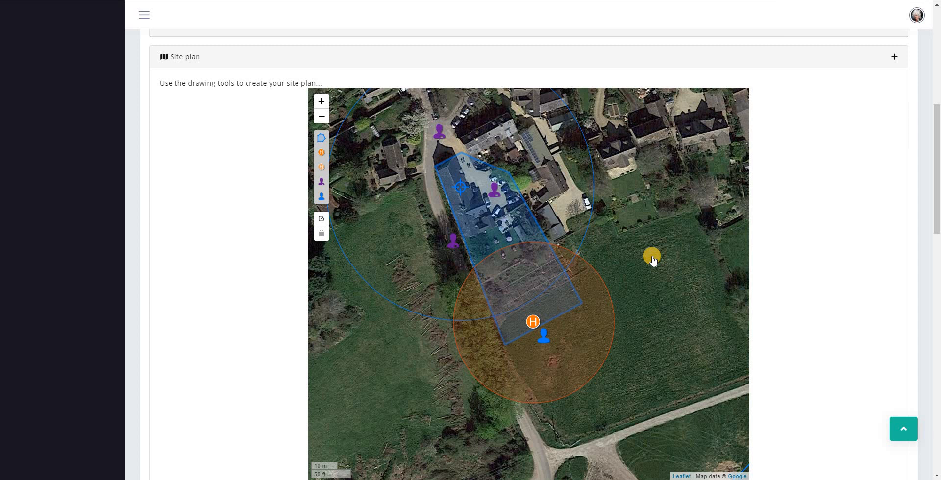
{"action": "scroll", "coordinate": [653, 261], "scroll_direction": "down", "scroll_amount": 4}
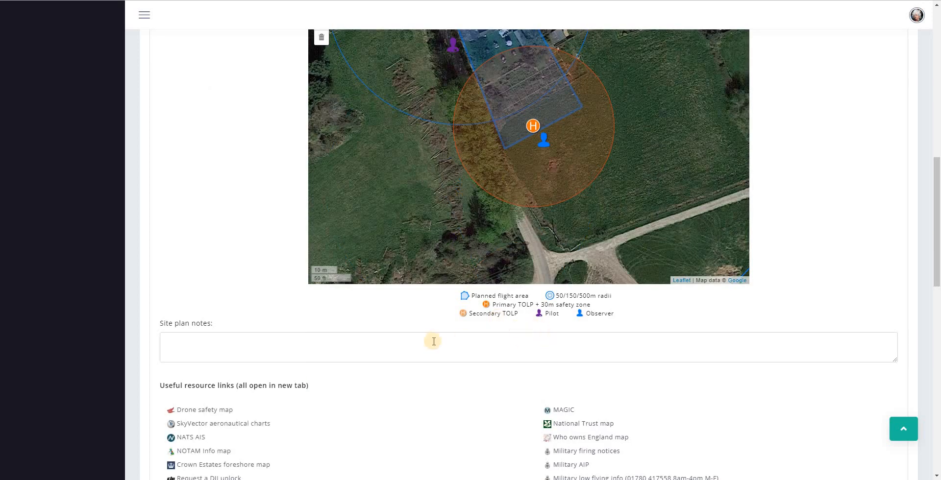
{"action": "left_click", "coordinate": [321, 353]}
{"action": "scroll", "coordinate": [469, 343], "scroll_direction": "up", "scroll_amount": 2}
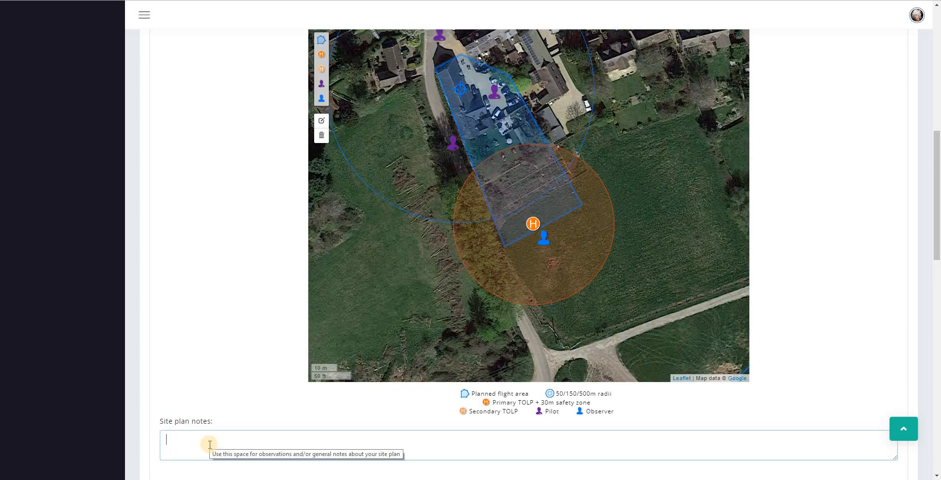
{"action": "scroll", "coordinate": [209, 445], "scroll_direction": "down", "scroll_amount": 5}
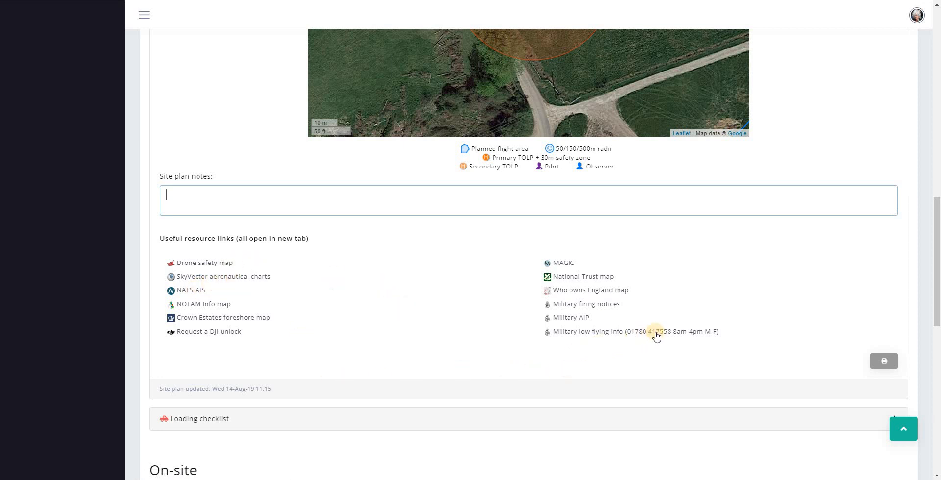
{"action": "scroll", "coordinate": [657, 275], "scroll_direction": "up", "scroll_amount": 8}
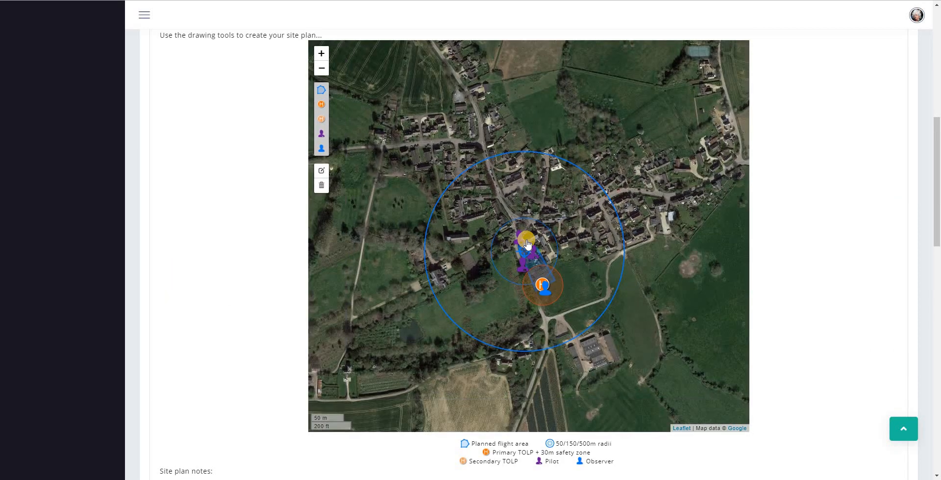
{"action": "scroll", "coordinate": [527, 244], "scroll_direction": "down", "scroll_amount": 5}
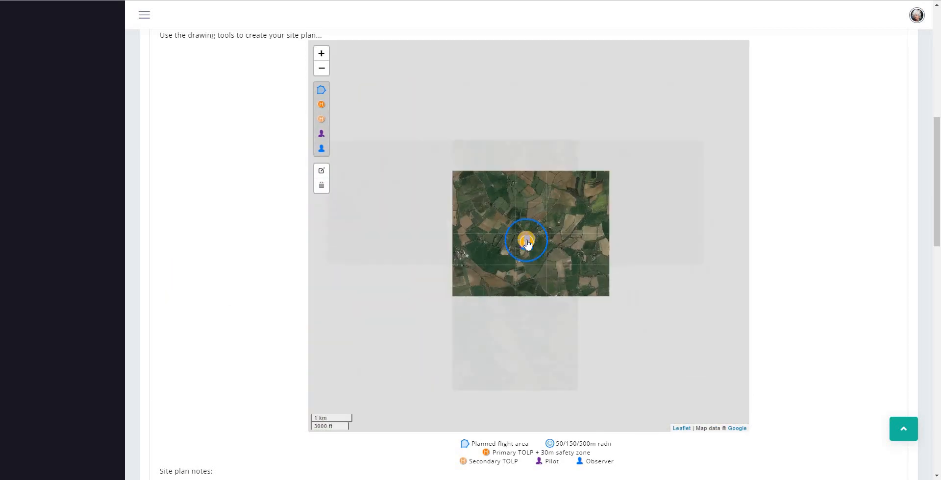
{"action": "scroll", "coordinate": [527, 244], "scroll_direction": "down", "scroll_amount": 2}
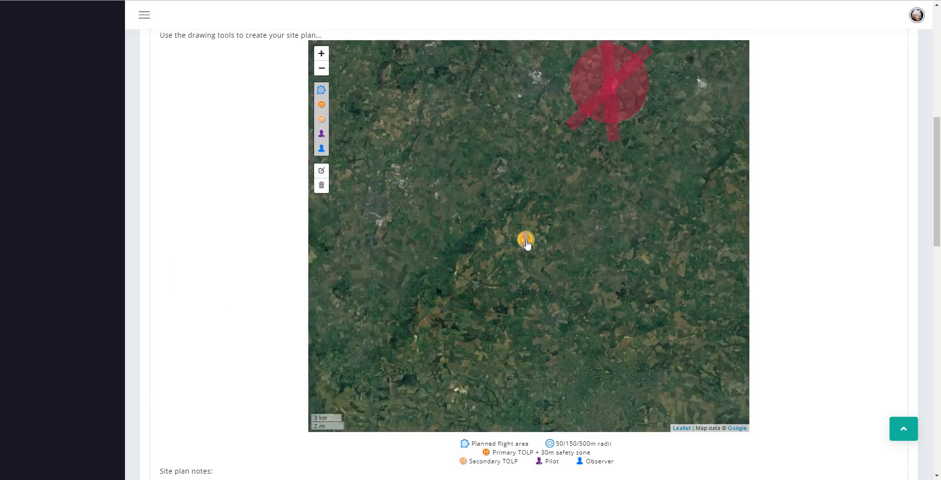
{"action": "mouse_move", "coordinate": [527, 244]}
{"action": "left_mouse_down"}
{"action": "mouse_move", "coordinate": [585, 120]}
{"action": "mouse_move", "coordinate": [624, 112]}
{"action": "left_mouse_up"}
{"action": "scroll", "coordinate": [535, 246], "scroll_direction": "up", "scroll_amount": 3}
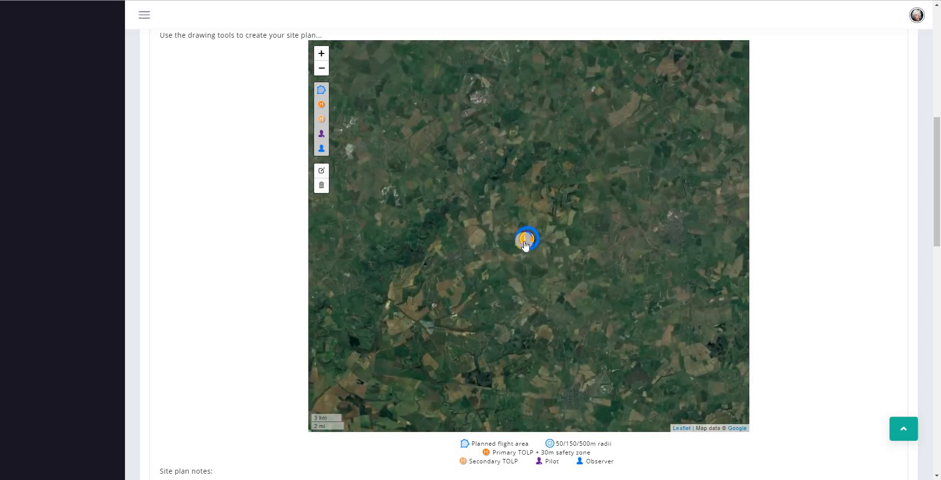
{"action": "scroll", "coordinate": [535, 247], "scroll_direction": "up", "scroll_amount": 5}
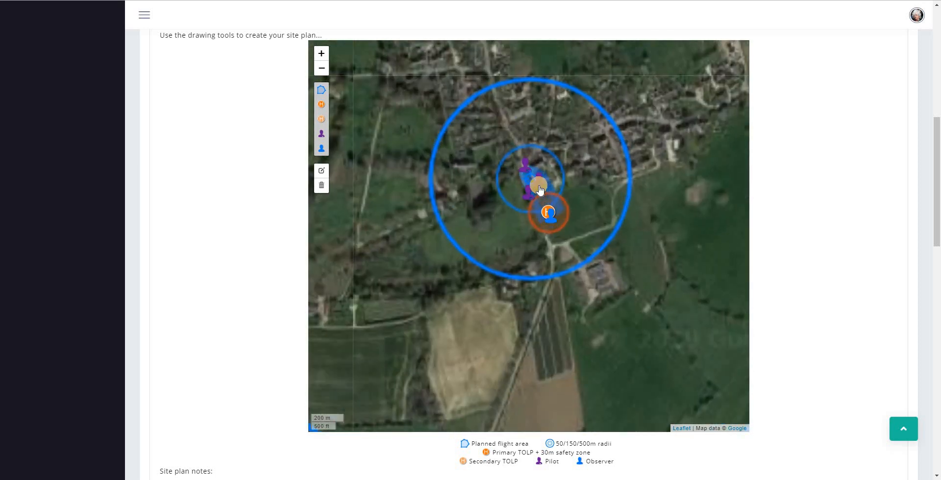
{"action": "scroll", "coordinate": [521, 203], "scroll_direction": "down", "scroll_amount": 5}
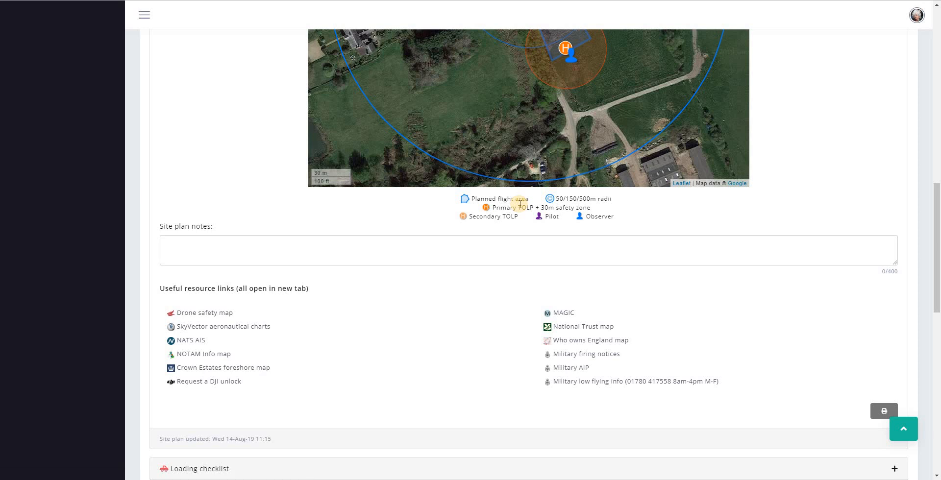
{"action": "key", "text": "ctrl+p"}
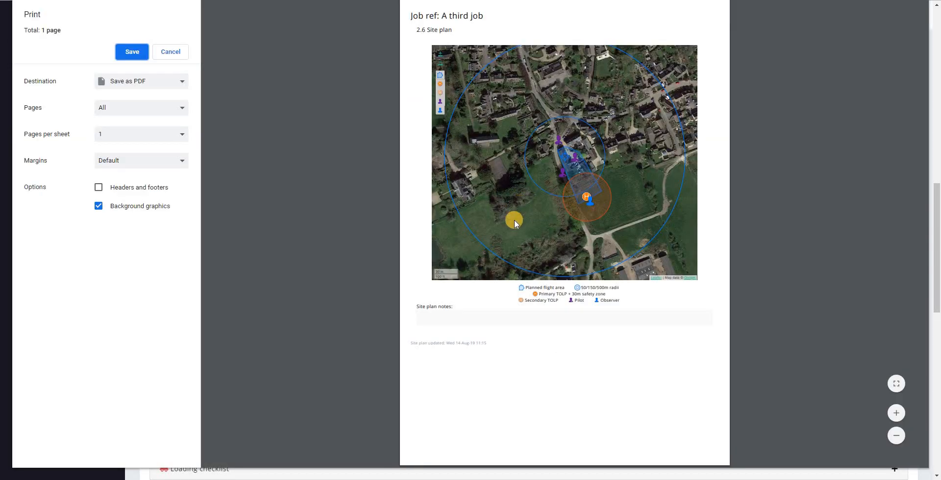
{"action": "left_click", "coordinate": [164, 54]}
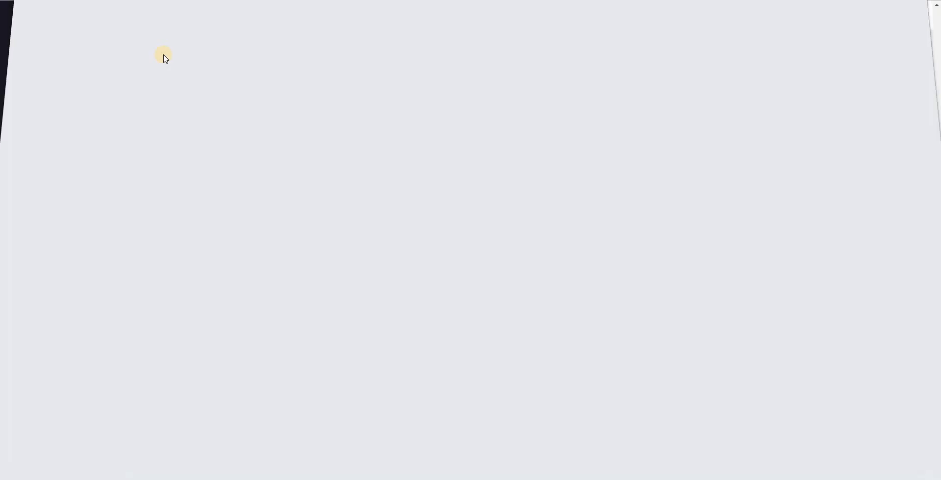
{"action": "scroll", "coordinate": [243, 162], "scroll_direction": "up", "scroll_amount": 3}
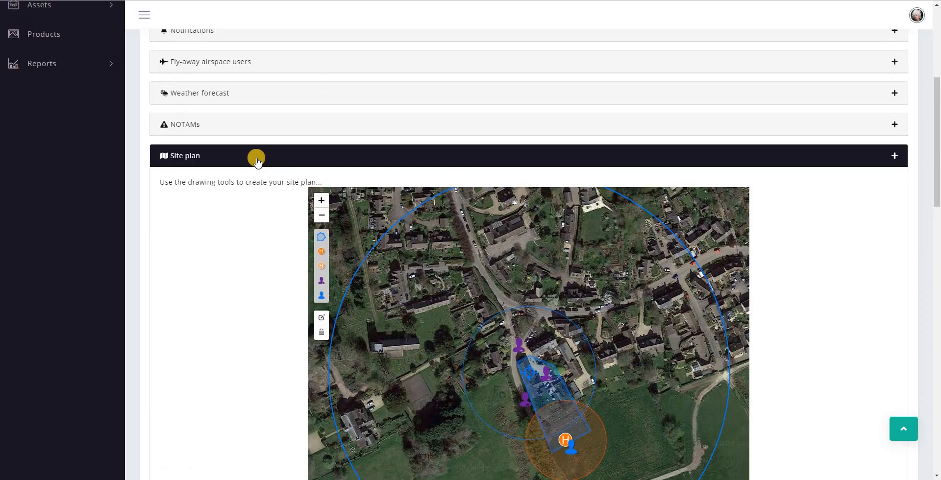
Collapse Site plan, open the Loading checklist, and tick the Operations manual item
{"action": "left_click", "coordinate": [257, 160]}
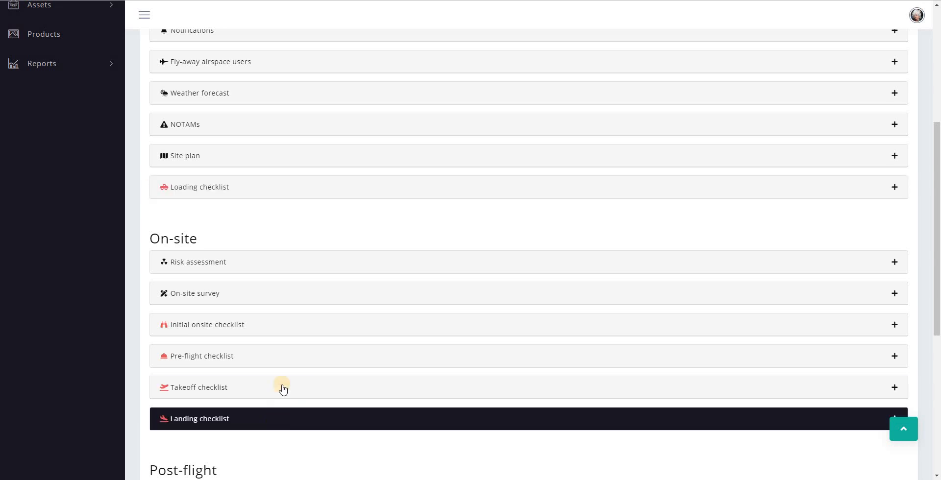
{"action": "left_click", "coordinate": [448, 186]}
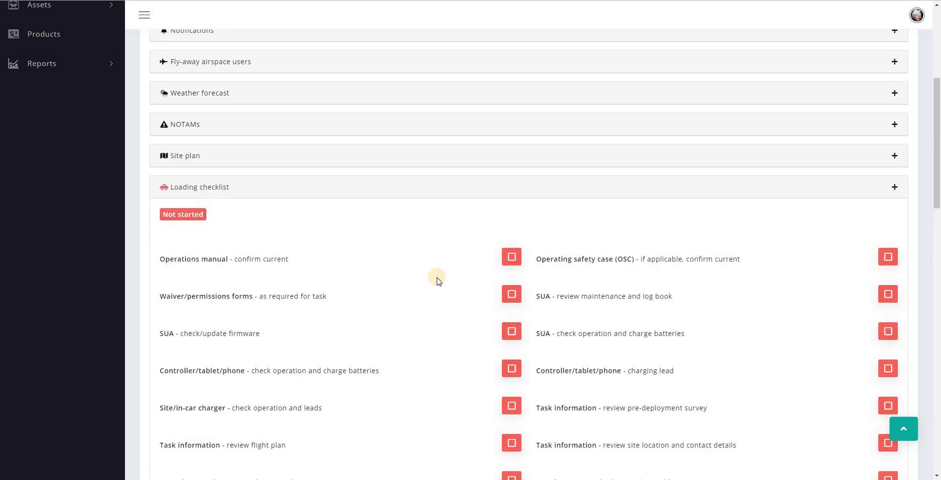
{"action": "scroll", "coordinate": [438, 281], "scroll_direction": "down", "scroll_amount": 1}
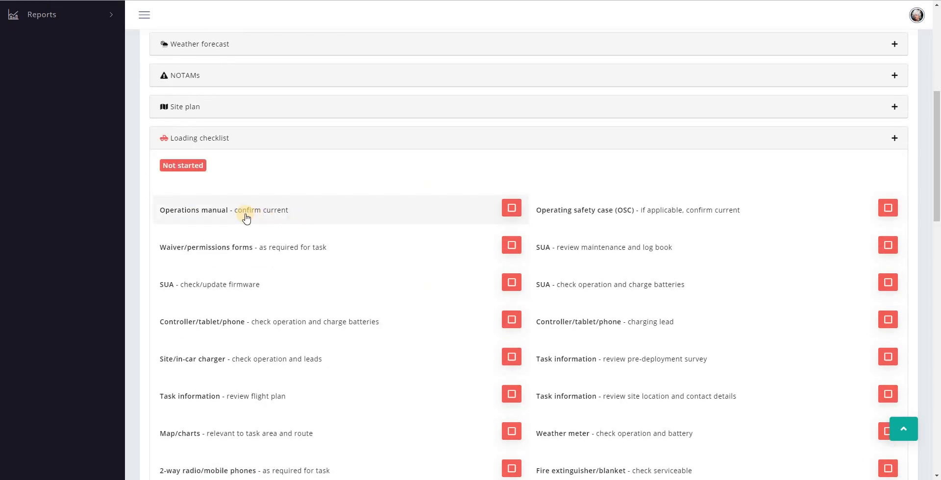
{"action": "left_click", "coordinate": [512, 209]}
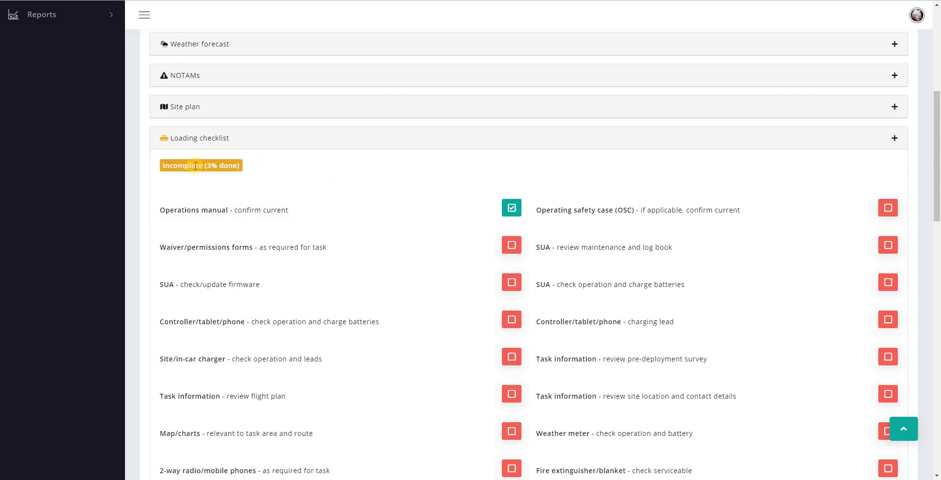
Tick the weather meter, fire extinguisher/blanket, PPE hi-viz vest and operating safety case checks
{"action": "scroll", "coordinate": [250, 259], "scroll_direction": "down", "scroll_amount": 1}
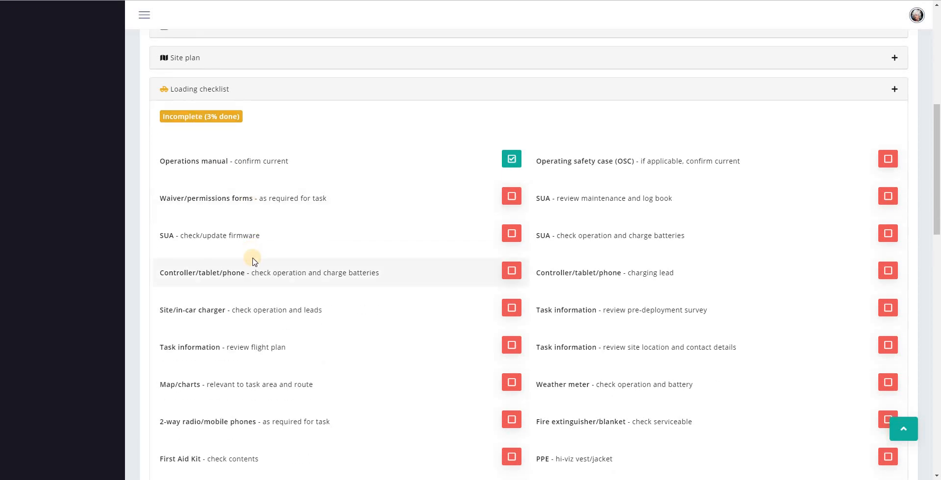
{"action": "scroll", "coordinate": [253, 260], "scroll_direction": "down", "scroll_amount": 1}
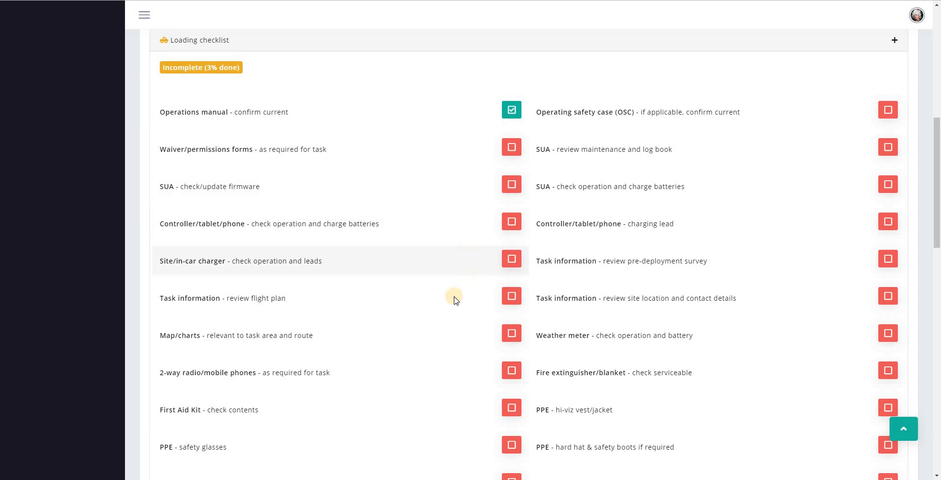
{"action": "scroll", "coordinate": [454, 300], "scroll_direction": "down", "scroll_amount": 2}
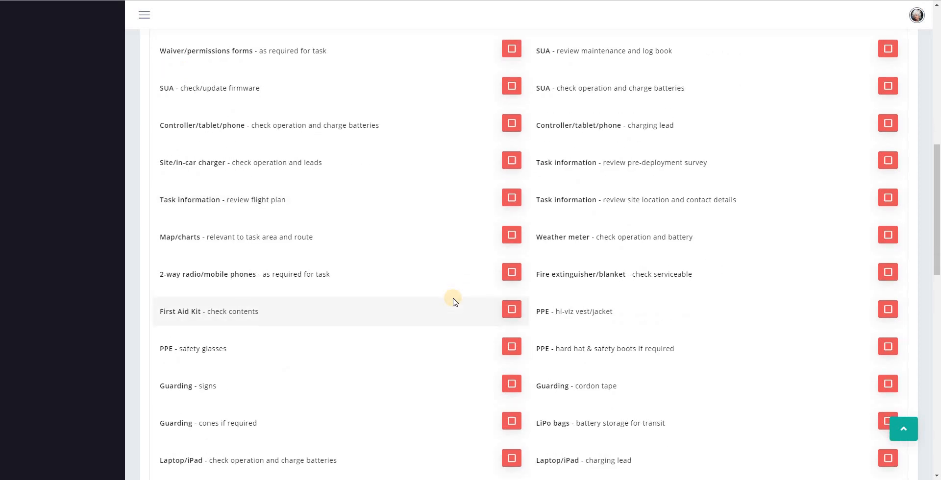
{"action": "scroll", "coordinate": [454, 300], "scroll_direction": "down", "scroll_amount": 1}
{"action": "scroll", "coordinate": [454, 300], "scroll_direction": "up", "scroll_amount": 5}
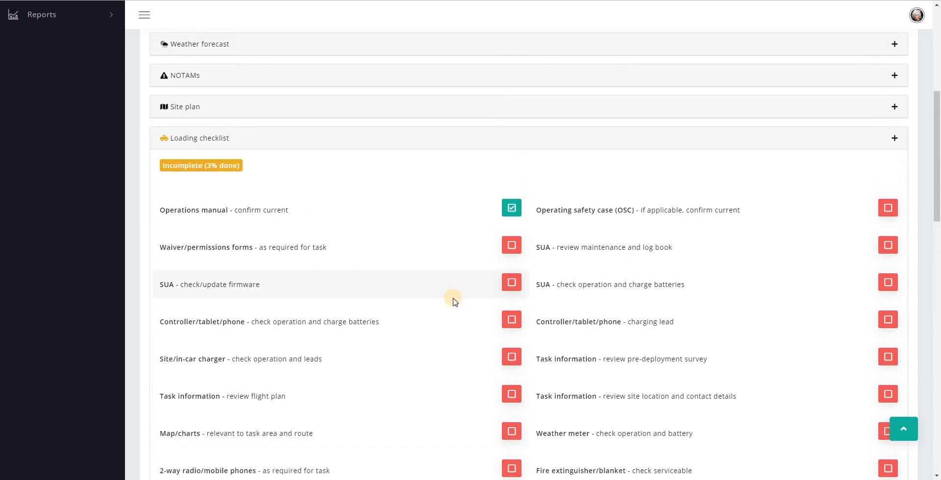
{"action": "scroll", "coordinate": [453, 298], "scroll_direction": "down", "scroll_amount": 1}
{"action": "scroll", "coordinate": [453, 297], "scroll_direction": "down", "scroll_amount": 1}
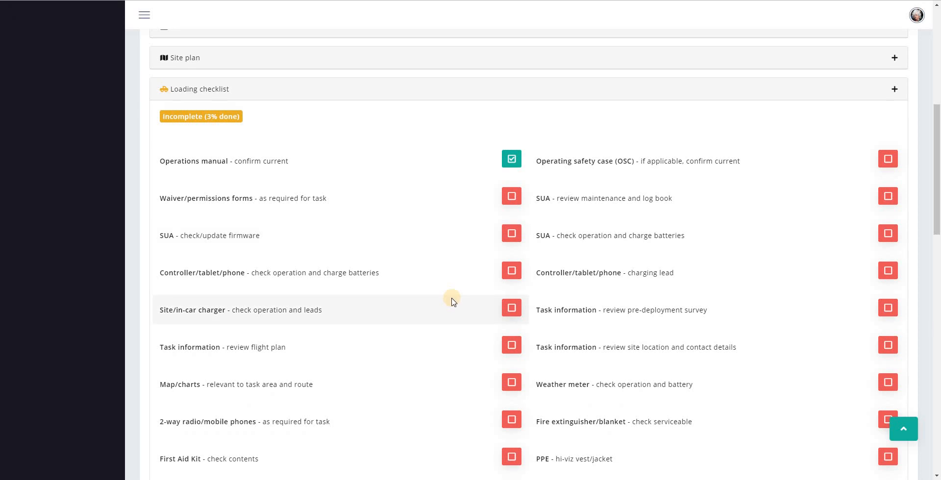
{"action": "scroll", "coordinate": [452, 300], "scroll_direction": "down", "scroll_amount": 4}
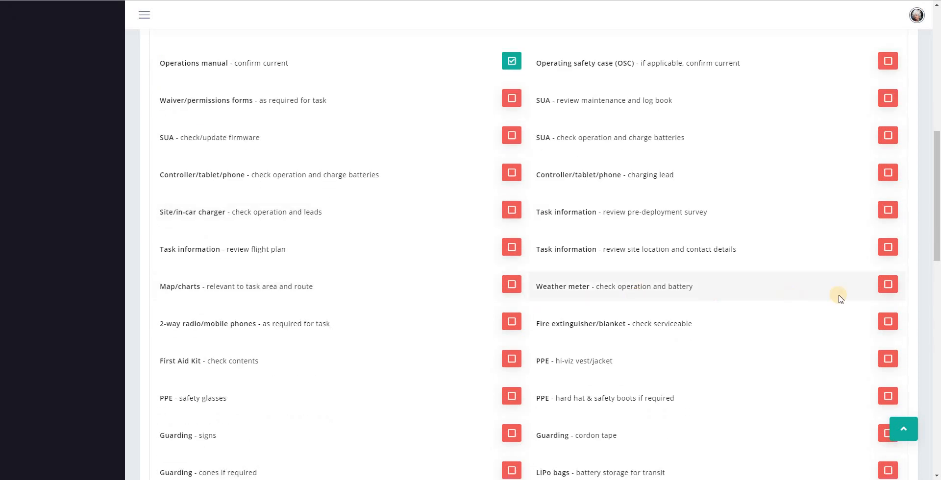
{"action": "left_click", "coordinate": [888, 289]}
{"action": "left_click", "coordinate": [888, 323]}
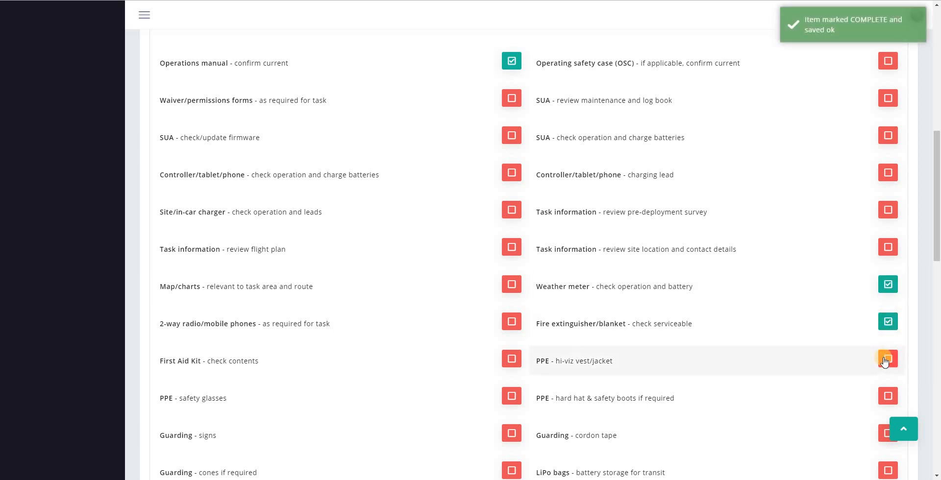
{"action": "left_click", "coordinate": [884, 358]}
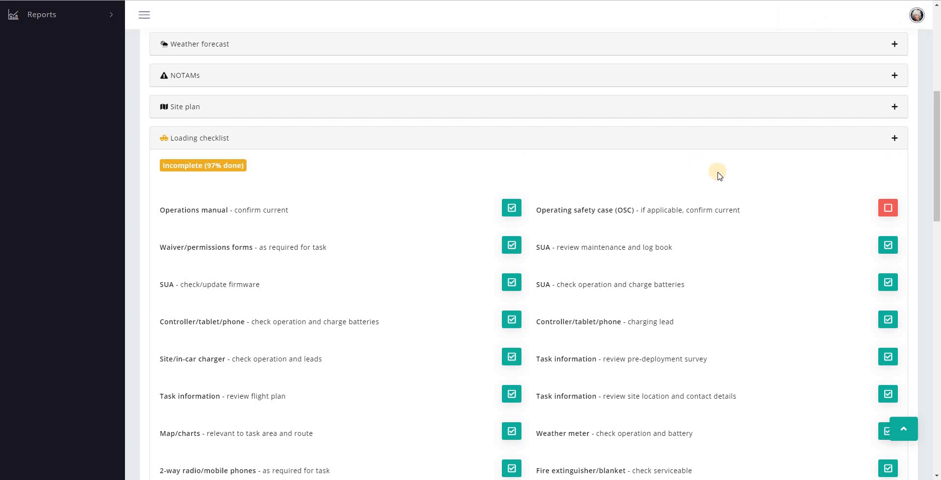
{"action": "left_click", "coordinate": [680, 214]}
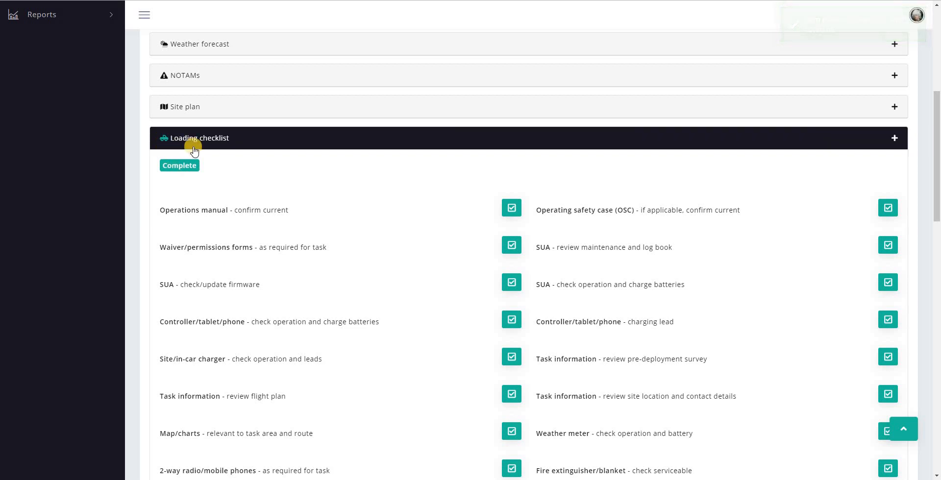
{"action": "scroll", "coordinate": [455, 228], "scroll_direction": "down", "scroll_amount": 5}
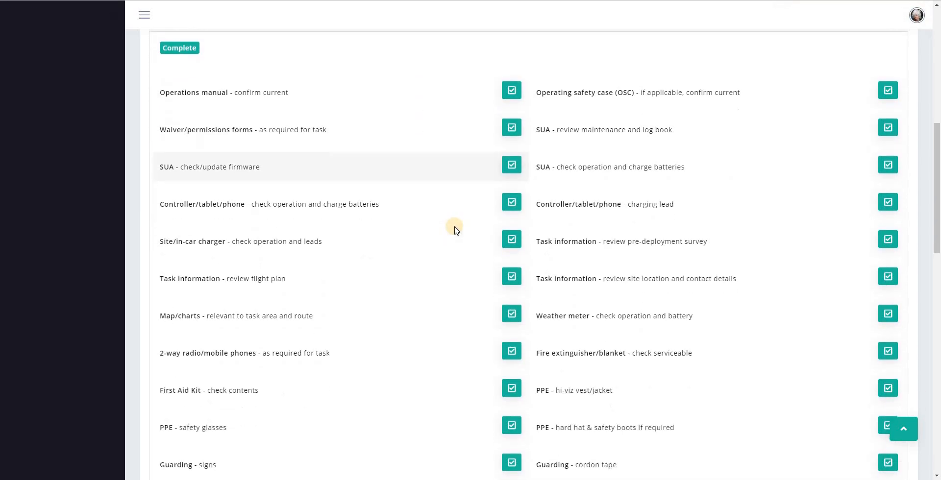
{"action": "scroll", "coordinate": [454, 228], "scroll_direction": "down", "scroll_amount": 4}
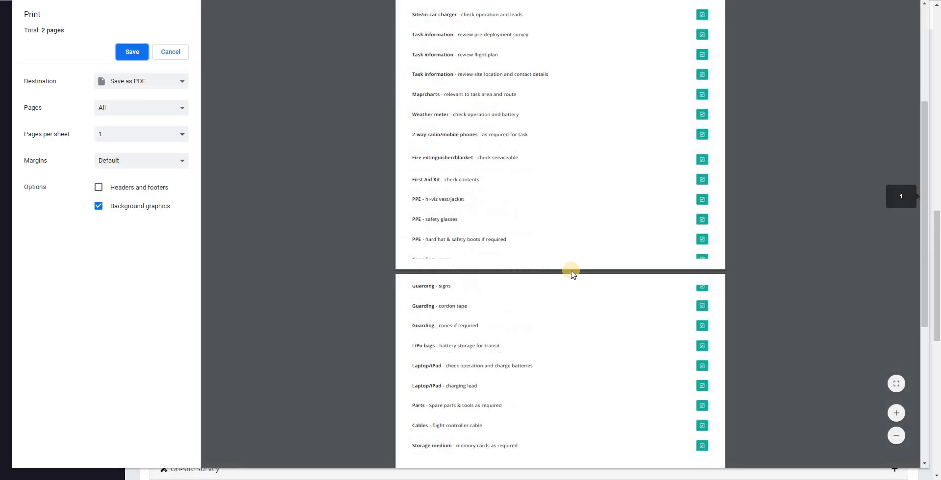
Cancel the Loading checklist print preview without saving and fold the checklist away
{"action": "scroll", "coordinate": [574, 274], "scroll_direction": "up", "scroll_amount": 4}
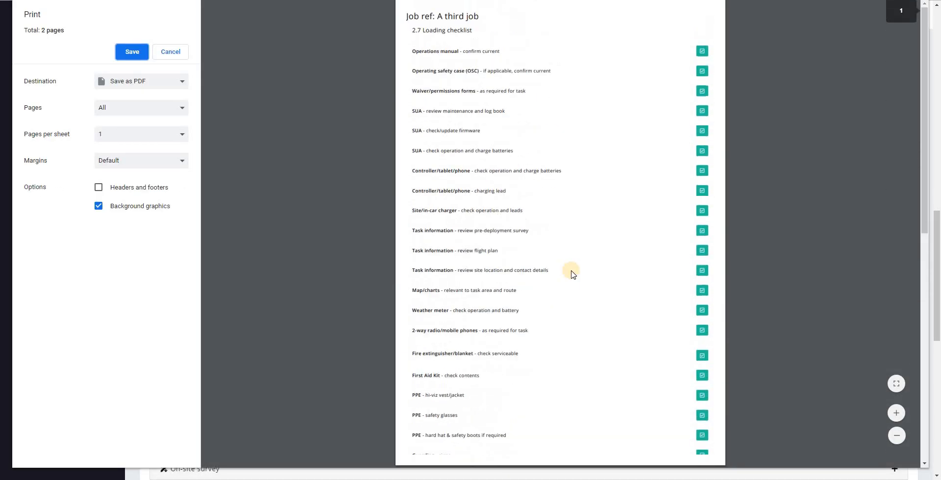
{"action": "left_click", "coordinate": [176, 58]}
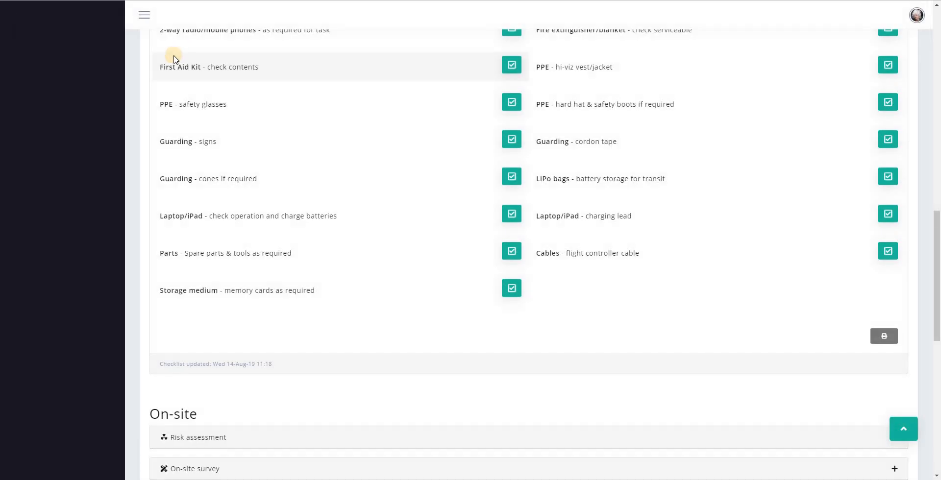
{"action": "scroll", "coordinate": [446, 186], "scroll_direction": "up", "scroll_amount": 4}
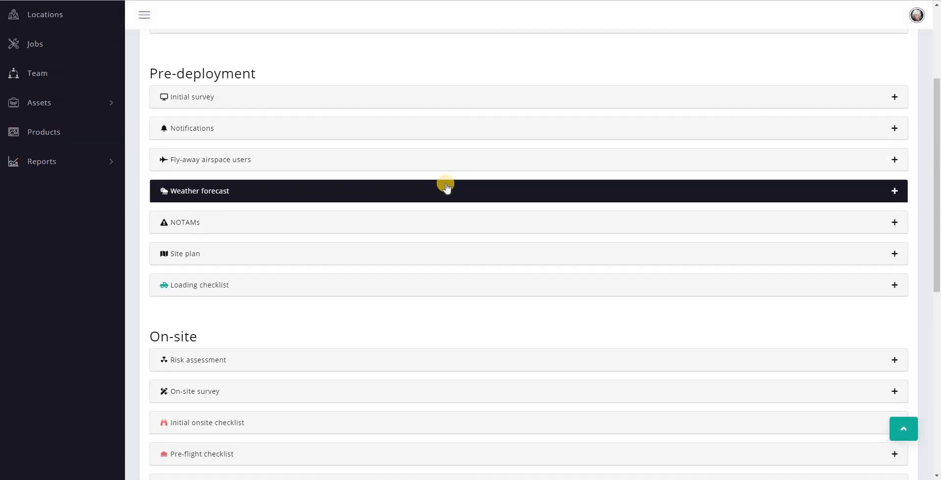
{"action": "scroll", "coordinate": [431, 300], "scroll_direction": "down", "scroll_amount": 4}
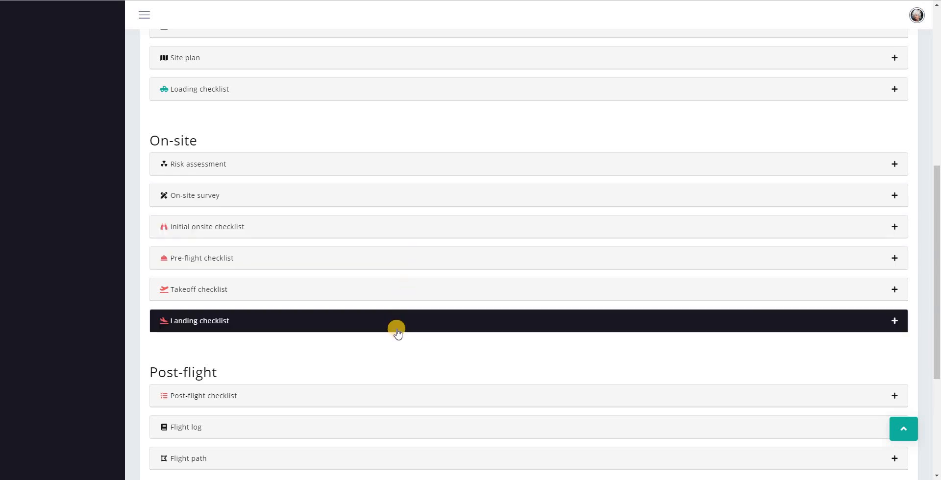
Expand the Risk assessment hazard table and scroll down to the hazard rows
{"action": "left_click", "coordinate": [371, 164]}
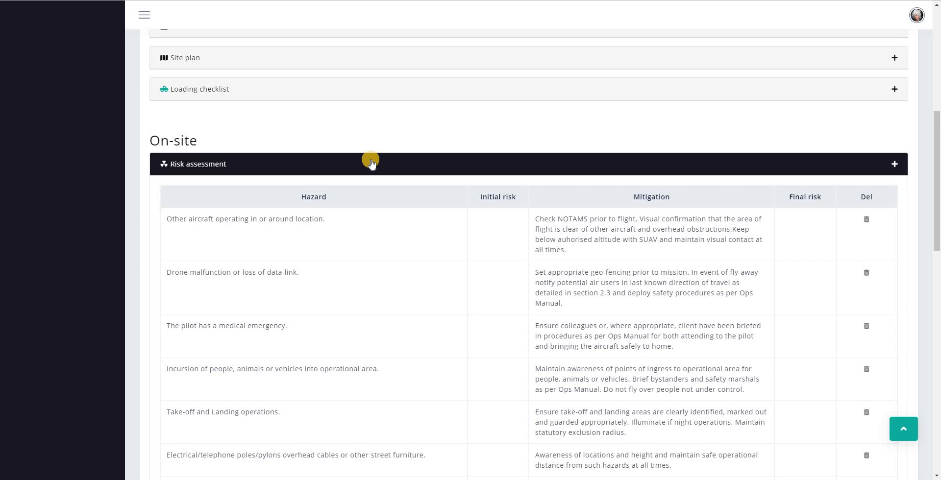
{"action": "scroll", "coordinate": [372, 163], "scroll_direction": "down", "scroll_amount": 2}
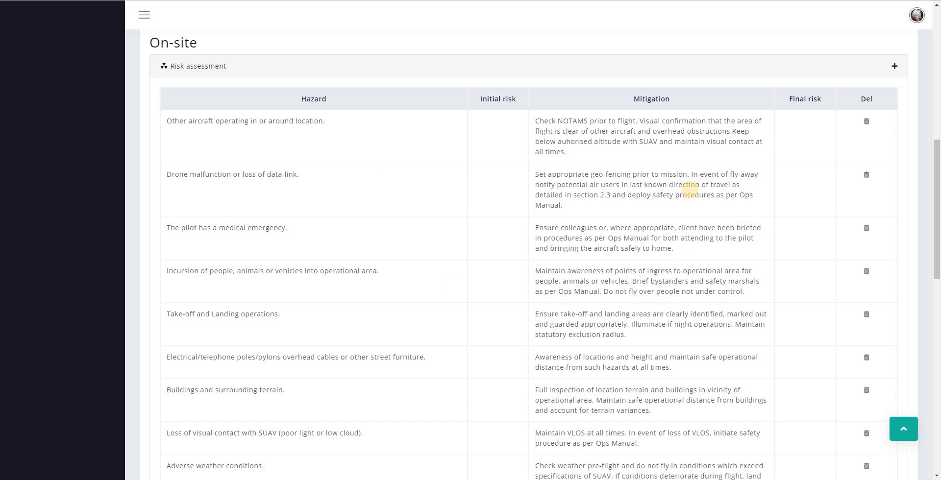
{"action": "left_click", "coordinate": [326, 122]}
{"action": "scroll", "coordinate": [530, 197], "scroll_direction": "down", "scroll_amount": 1}
{"action": "scroll", "coordinate": [530, 196], "scroll_direction": "down", "scroll_amount": 2}
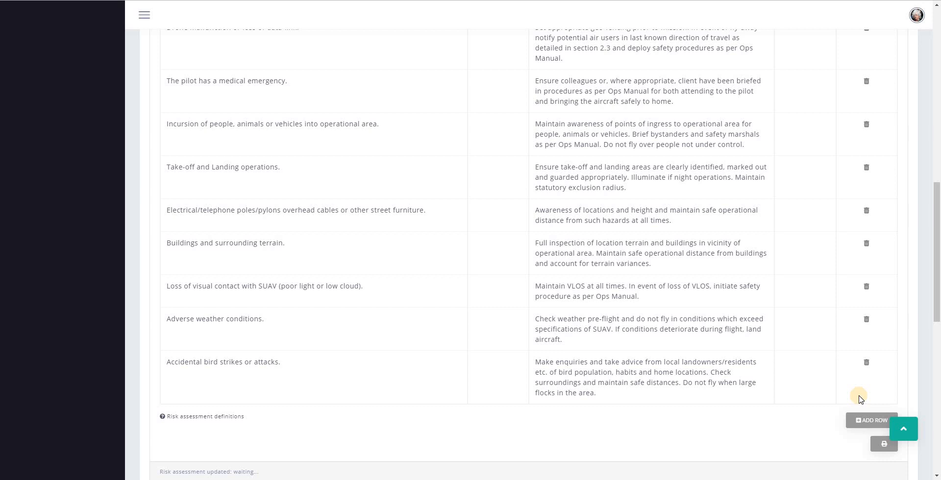
Delete the bird strikes and adverse weather conditions hazard rows, confirming each deletion
{"action": "left_click", "coordinate": [866, 362]}
{"action": "left_click", "coordinate": [550, 88]}
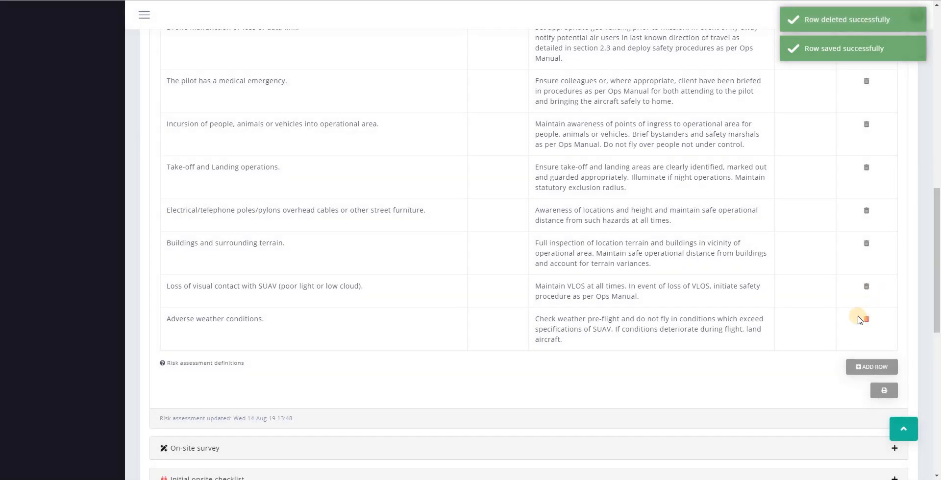
{"action": "left_click", "coordinate": [866, 319]}
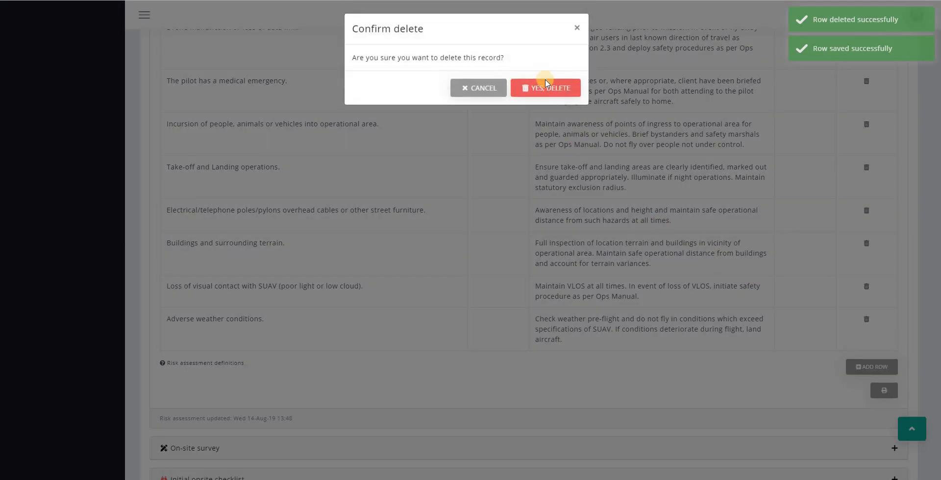
{"action": "left_click", "coordinate": [548, 87]}
{"action": "scroll", "coordinate": [459, 232], "scroll_direction": "up", "scroll_amount": 4}
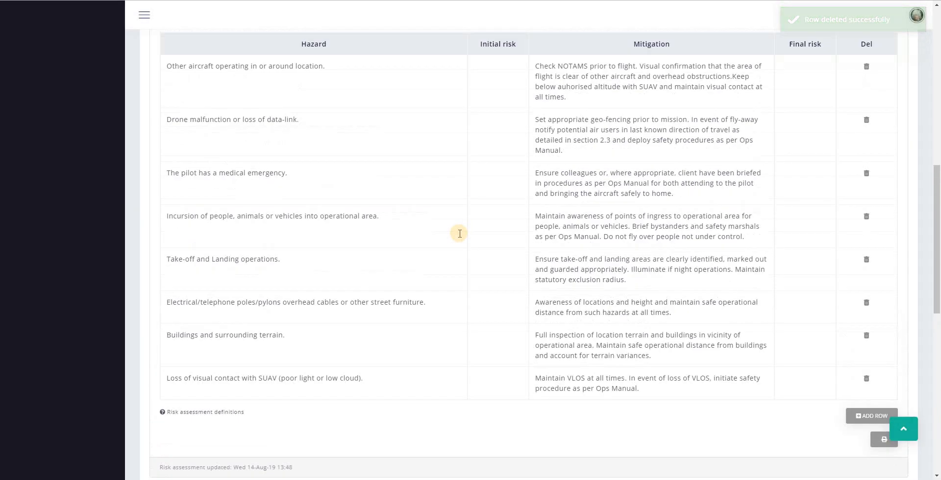
{"action": "scroll", "coordinate": [498, 126], "scroll_direction": "down", "scroll_amount": 1}
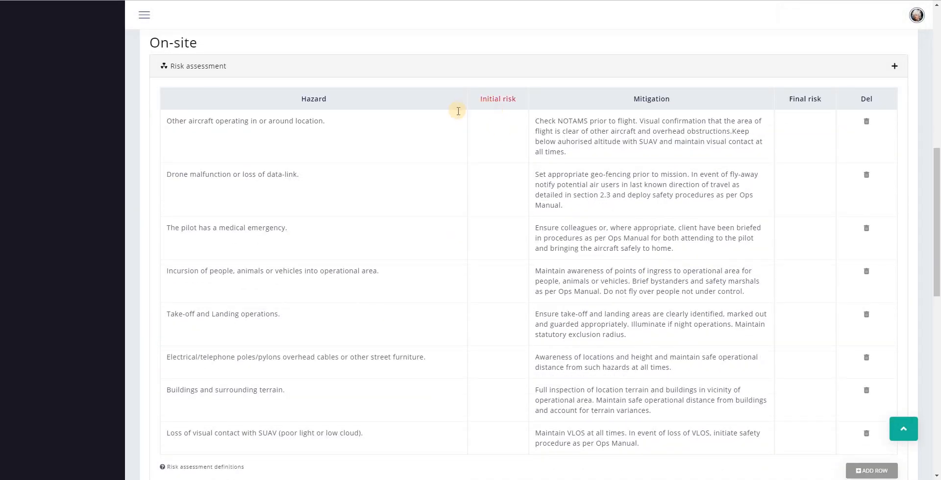
Set the 'Other aircraft operating in or around location' hazard's initial risk to P2S4
{"action": "left_click", "coordinate": [500, 131]}
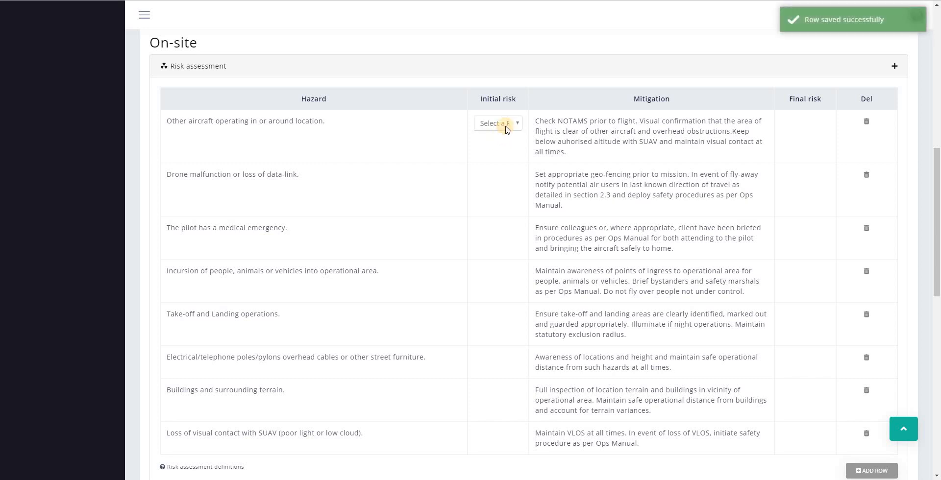
{"action": "left_click", "coordinate": [507, 130]}
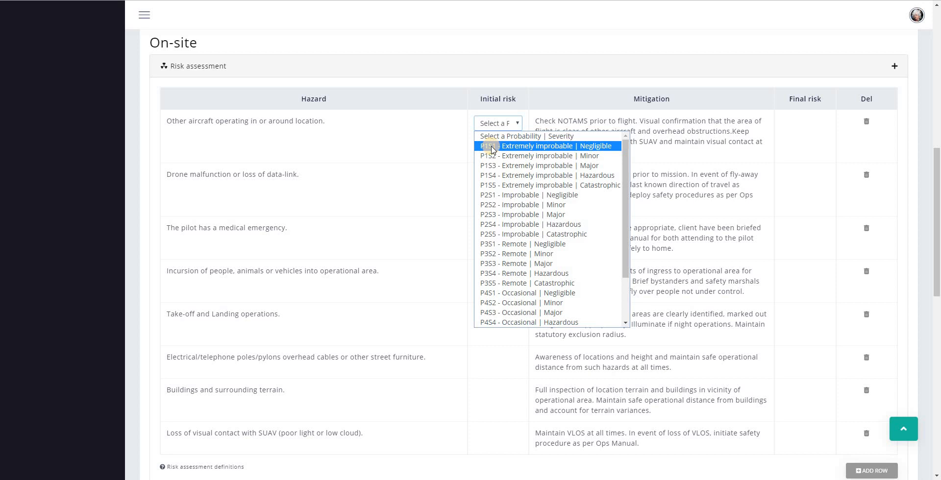
{"action": "scroll", "coordinate": [527, 232], "scroll_direction": "down", "scroll_amount": 2}
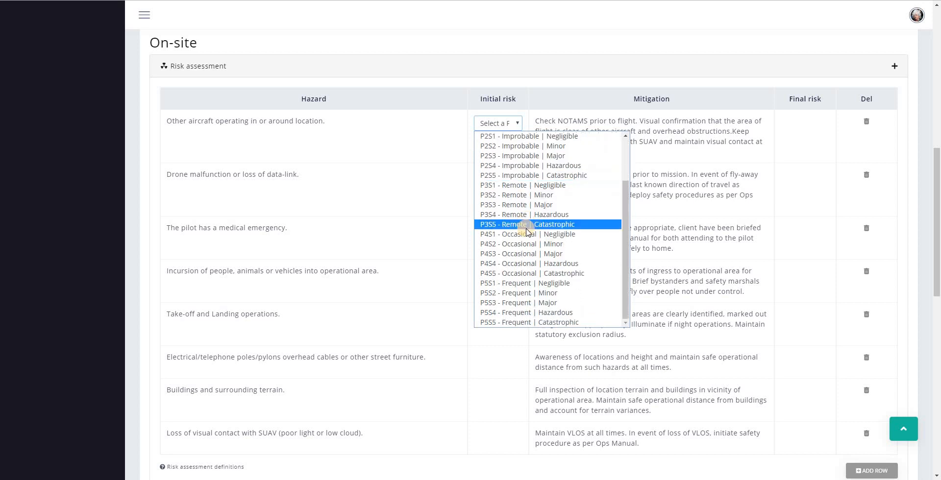
{"action": "left_click", "coordinate": [520, 166]}
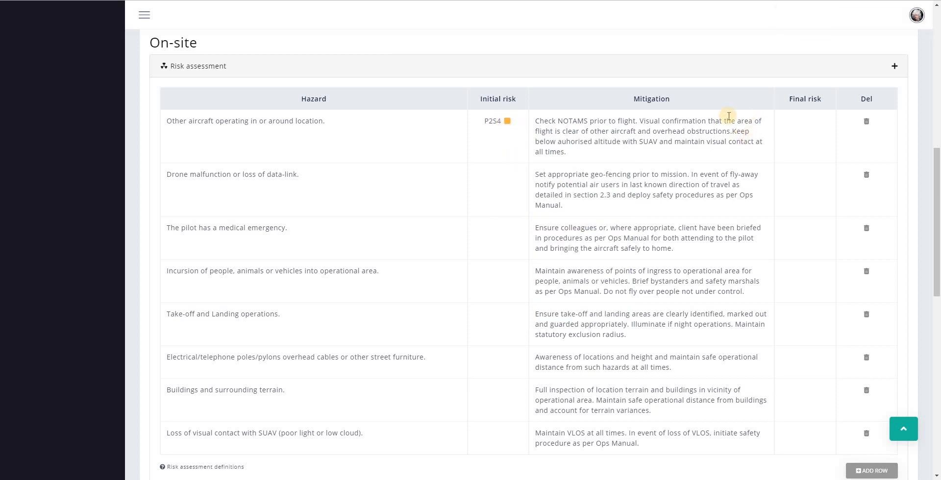
Set the same hazard's final risk to P1S2
{"action": "left_click", "coordinate": [802, 130]}
{"action": "left_click", "coordinate": [804, 123]}
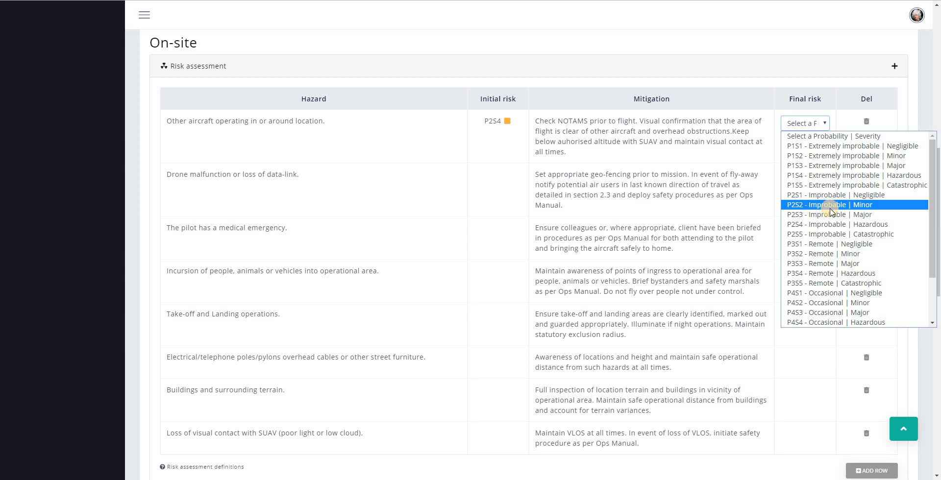
{"action": "scroll", "coordinate": [832, 213], "scroll_direction": "down", "scroll_amount": 2}
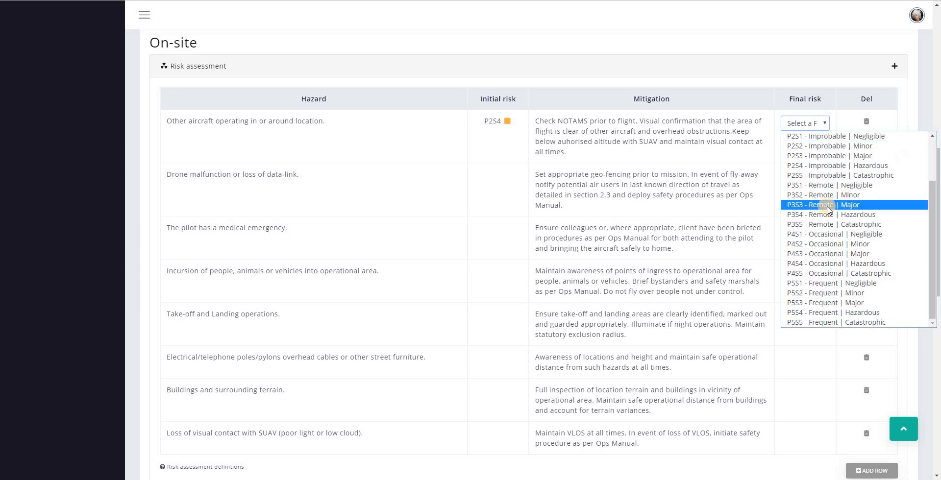
{"action": "scroll", "coordinate": [827, 210], "scroll_direction": "up", "scroll_amount": 2}
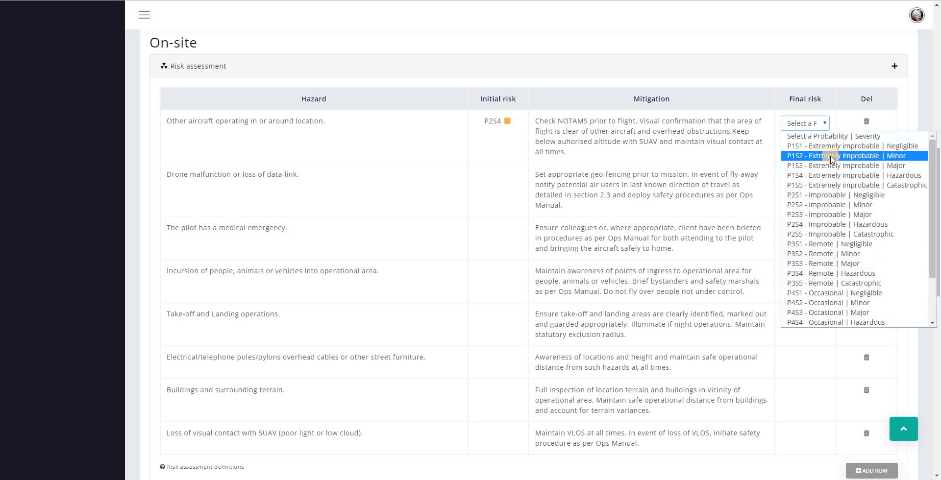
{"action": "left_click", "coordinate": [832, 155]}
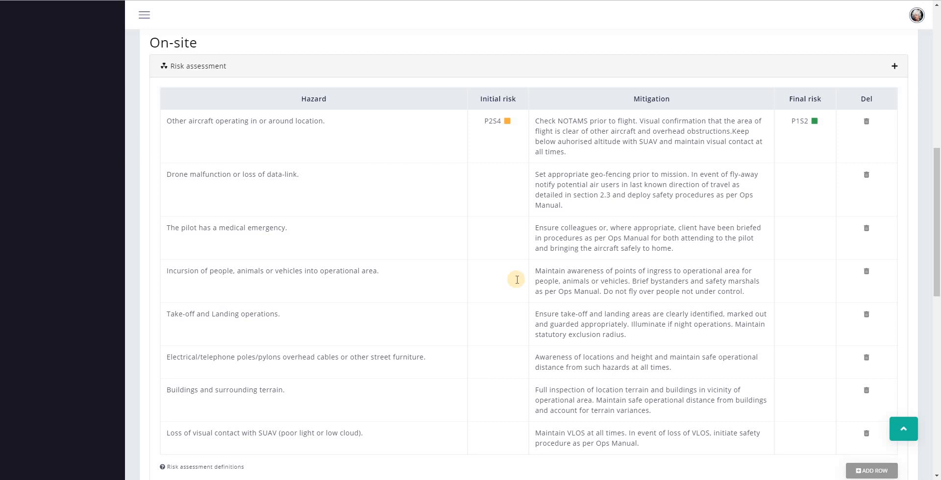
{"action": "scroll", "coordinate": [517, 279], "scroll_direction": "down", "scroll_amount": 1}
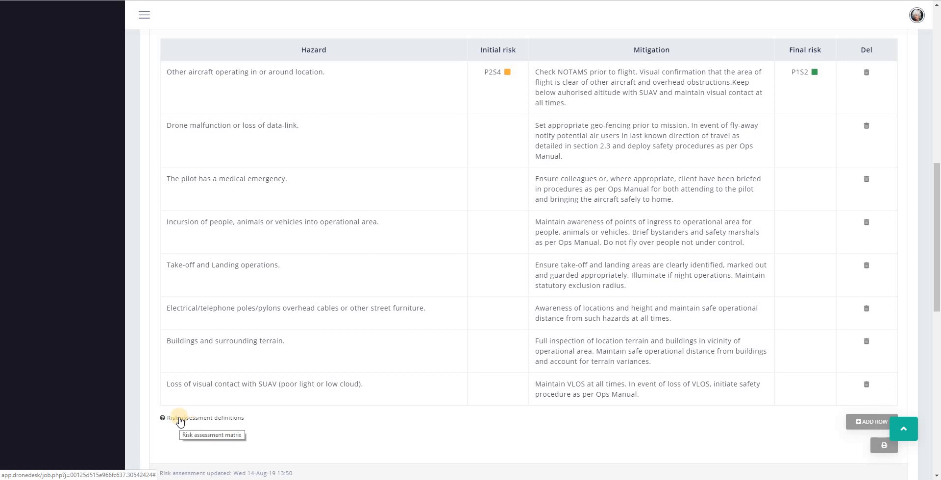
Review the risk assessment matrix definitions and close the matrix
{"action": "left_click", "coordinate": [195, 423]}
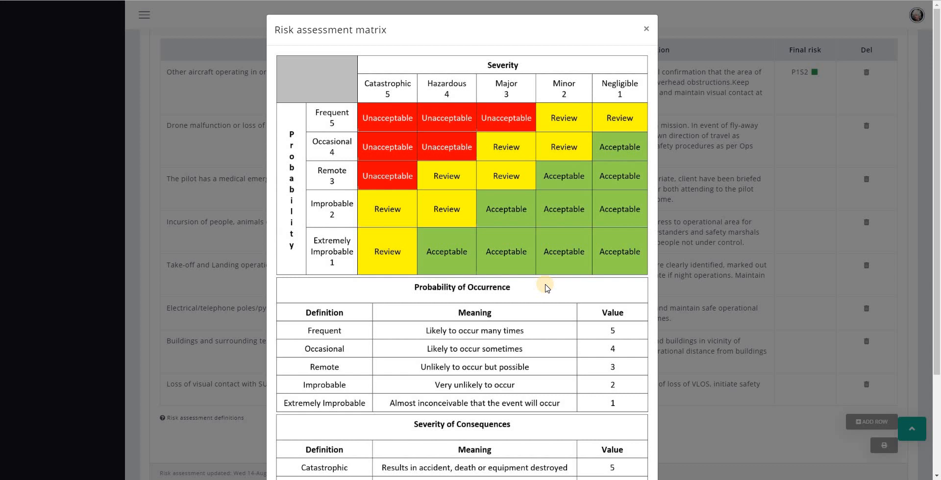
{"action": "scroll", "coordinate": [548, 288], "scroll_direction": "down", "scroll_amount": 3}
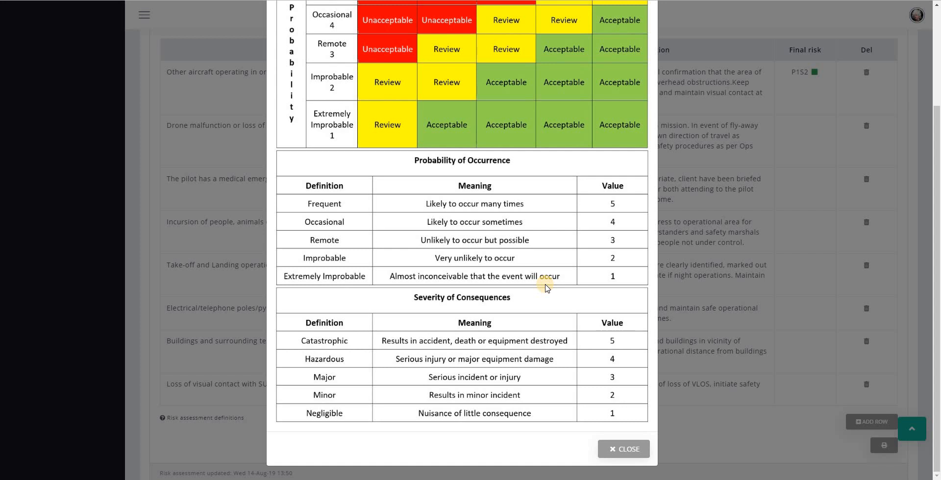
{"action": "left_click", "coordinate": [616, 448]}
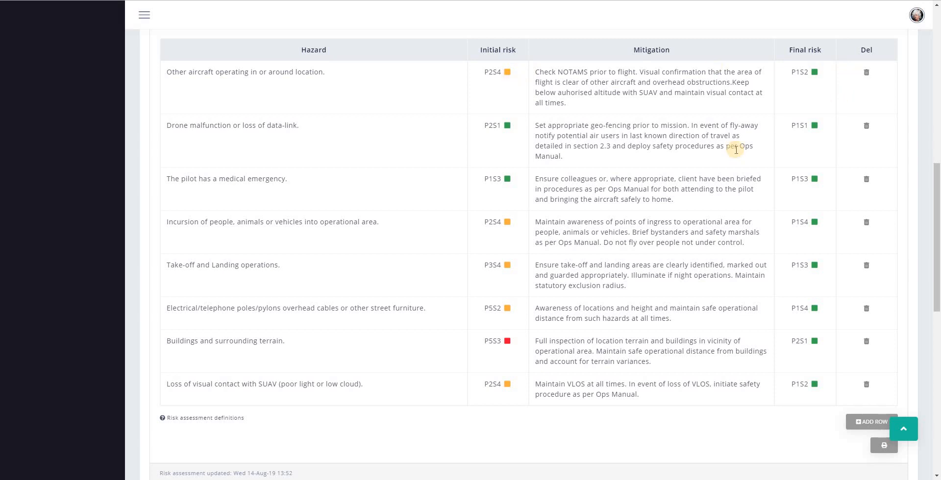
Add an 'Additional risk' row: initial P2S3, mitigation 'Mitigated', final P1S3, then print
{"action": "left_click", "coordinate": [871, 424]}
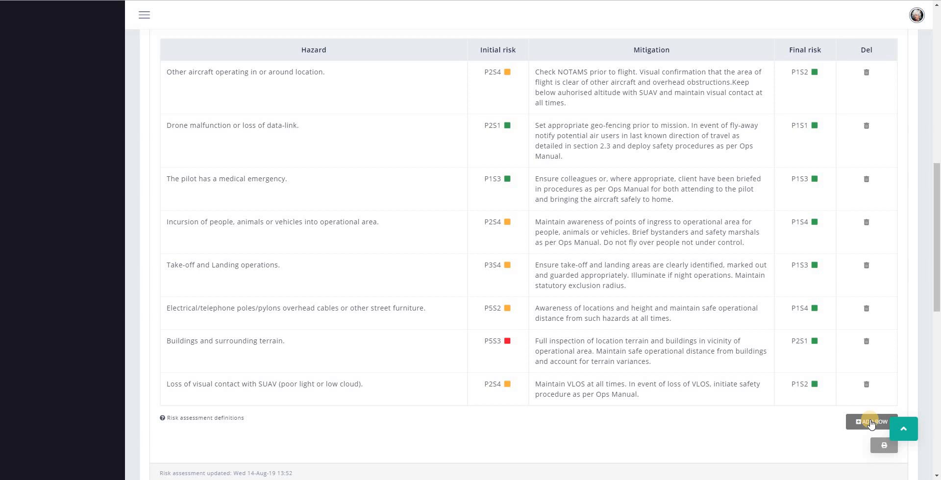
{"action": "left_click", "coordinate": [871, 425]}
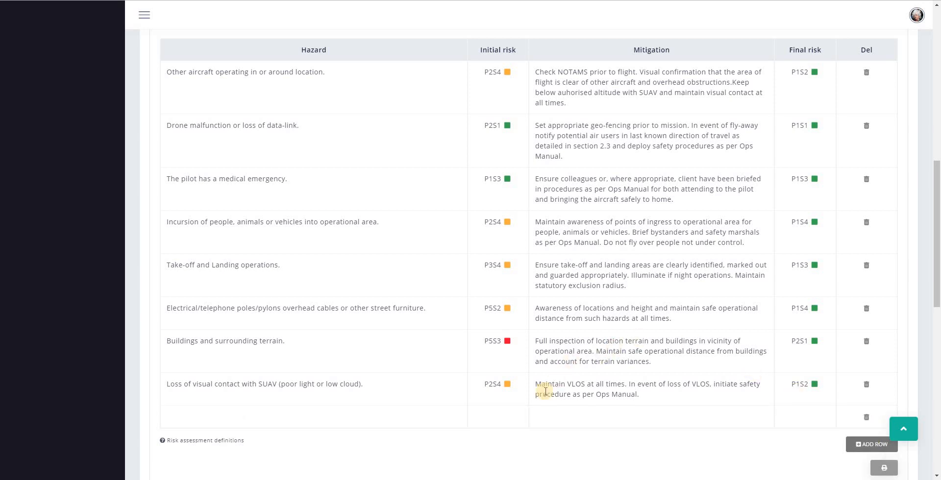
{"action": "left_click", "coordinate": [348, 417]}
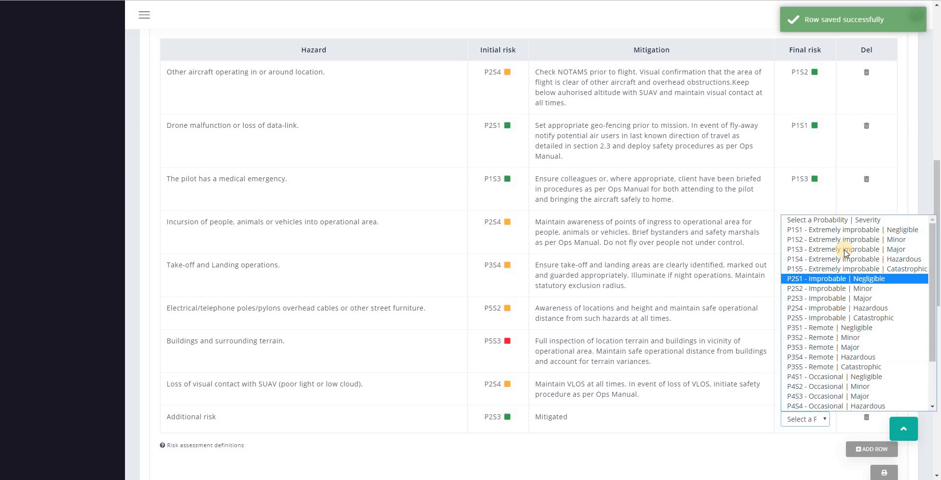
{"action": "left_click", "coordinate": [845, 253]}
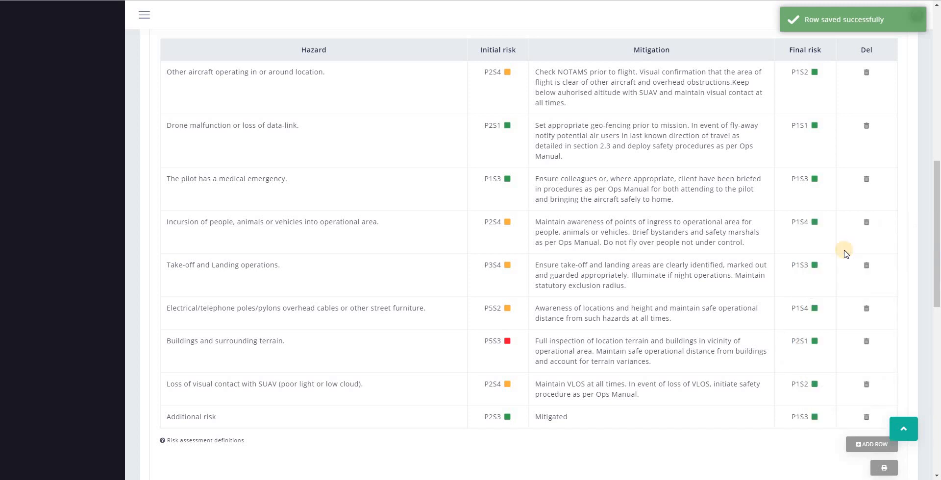
{"action": "scroll", "coordinate": [727, 443], "scroll_direction": "down", "scroll_amount": 3}
{"action": "scroll", "coordinate": [788, 389], "scroll_direction": "up", "scroll_amount": 1}
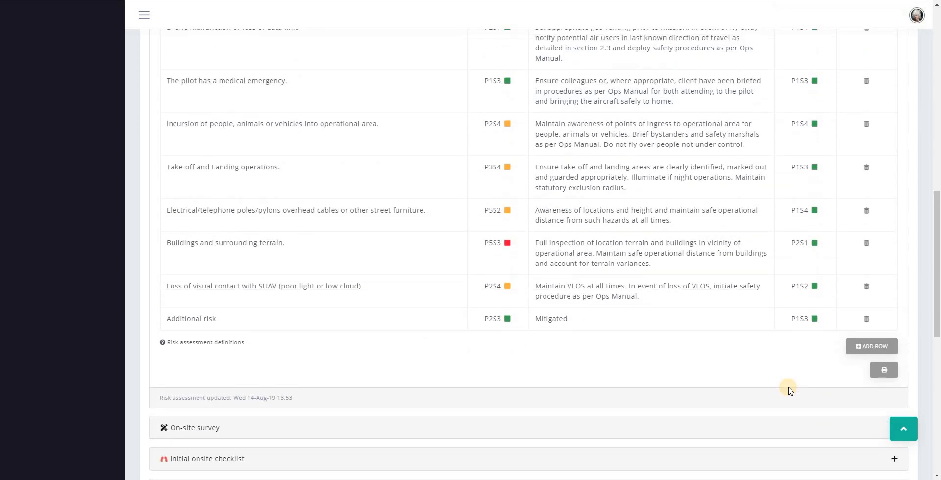
{"action": "left_click", "coordinate": [884, 371]}
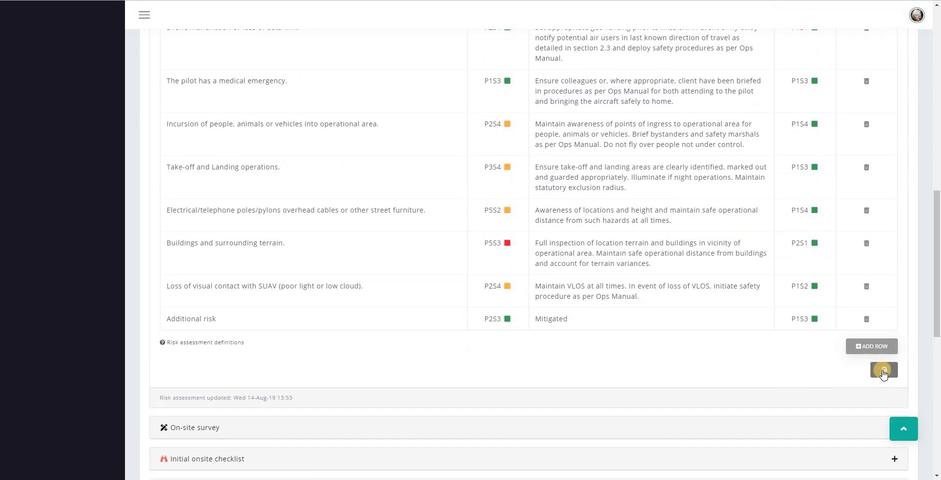
{"action": "scroll", "coordinate": [513, 275], "scroll_direction": "up", "scroll_amount": 3}
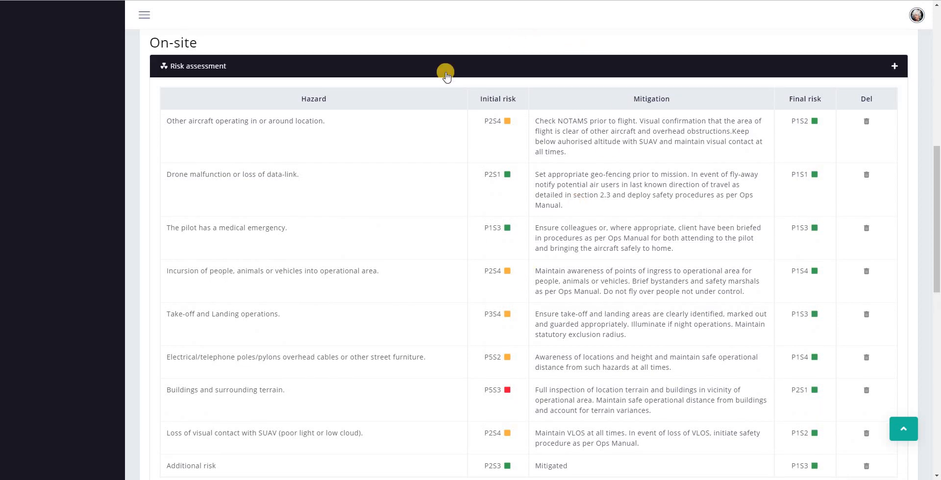
In the on-site survey, enter wind speed 06 and temperature 20
{"action": "left_click", "coordinate": [444, 73]}
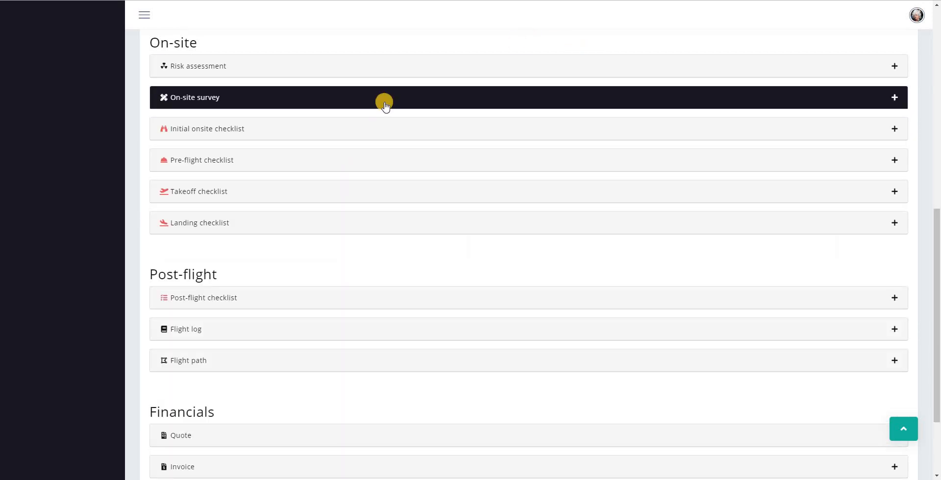
{"action": "left_click", "coordinate": [368, 100]}
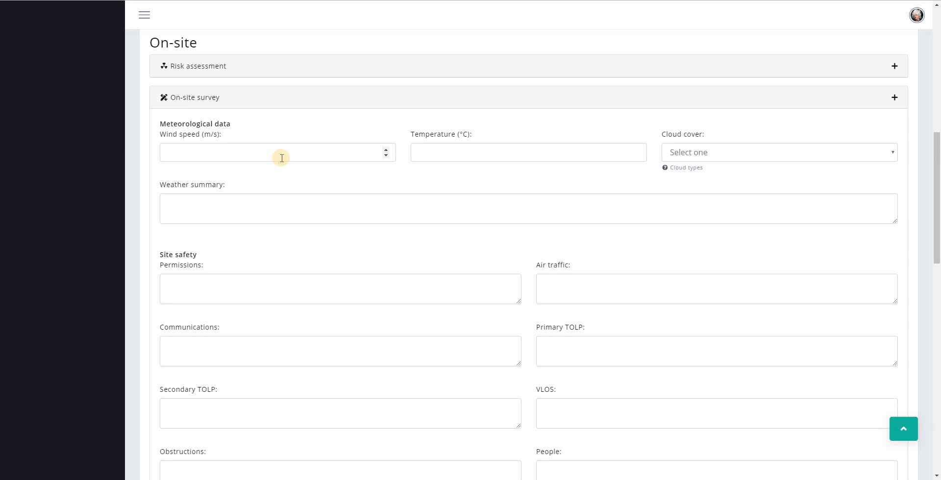
{"action": "left_click", "coordinate": [281, 158]}
{"action": "type", "text": "06"}
{"action": "key", "text": "Tab"}
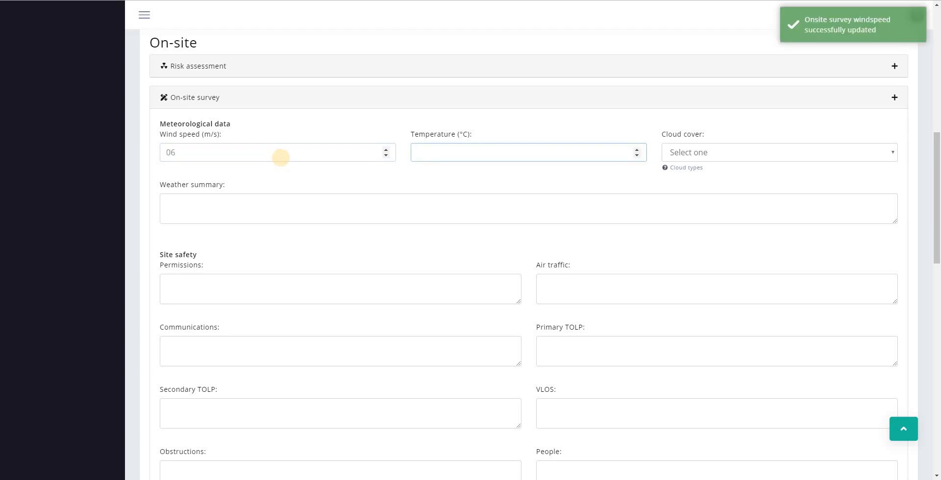
{"action": "type", "text": "20"}
{"action": "key", "text": "Tab"}
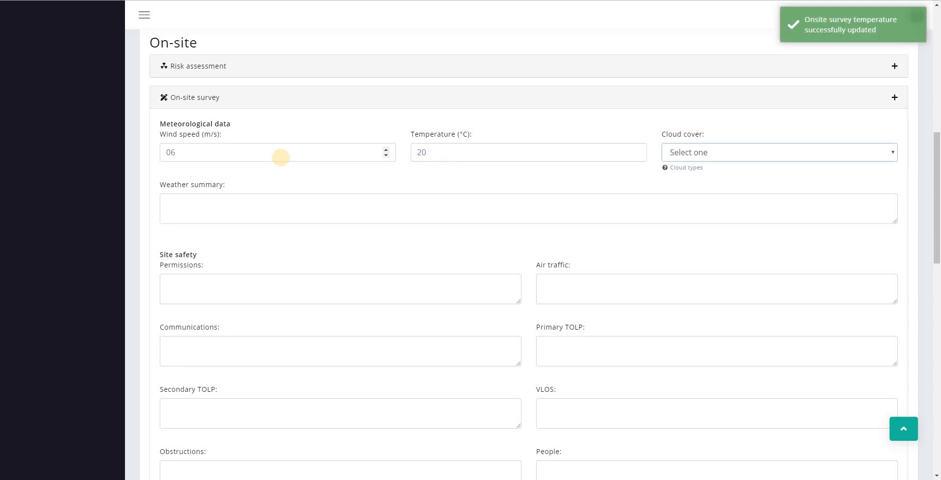
Set cloud cover to Cirrus after checking the cloud type reference pictures
{"action": "left_click", "coordinate": [715, 152]}
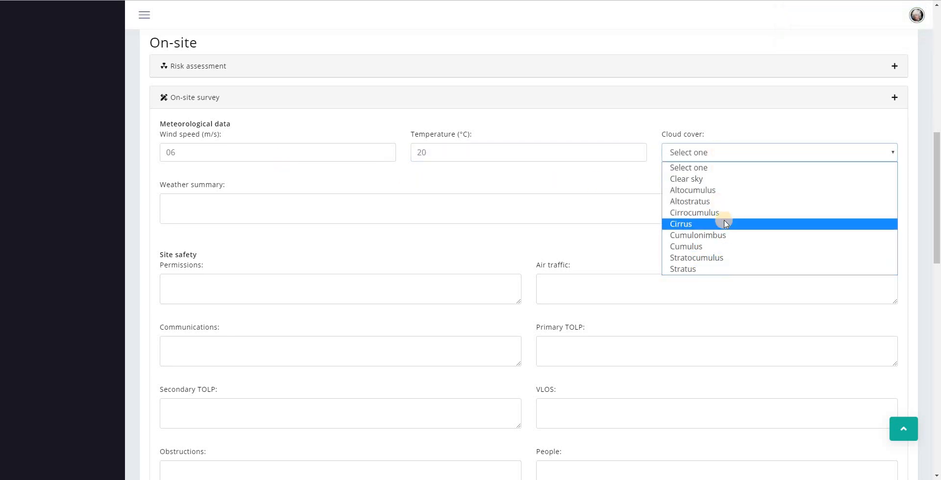
{"action": "left_click", "coordinate": [626, 214]}
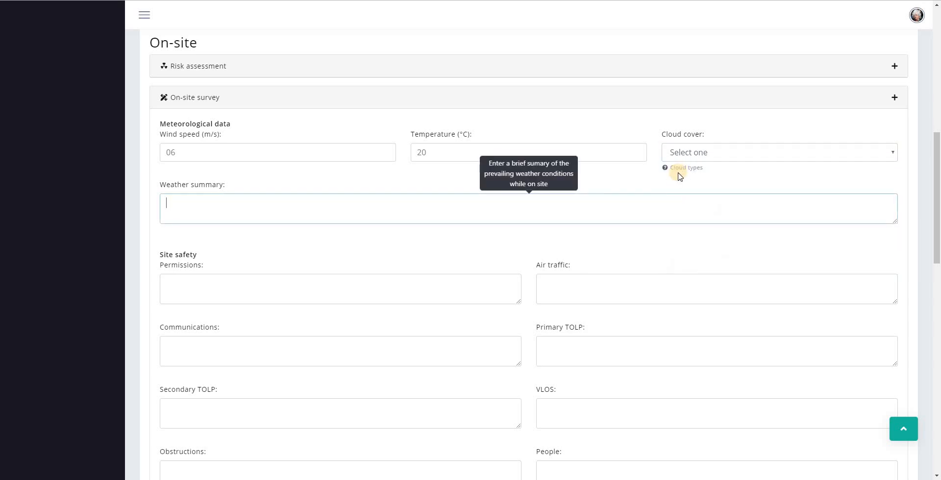
{"action": "left_click", "coordinate": [665, 168]}
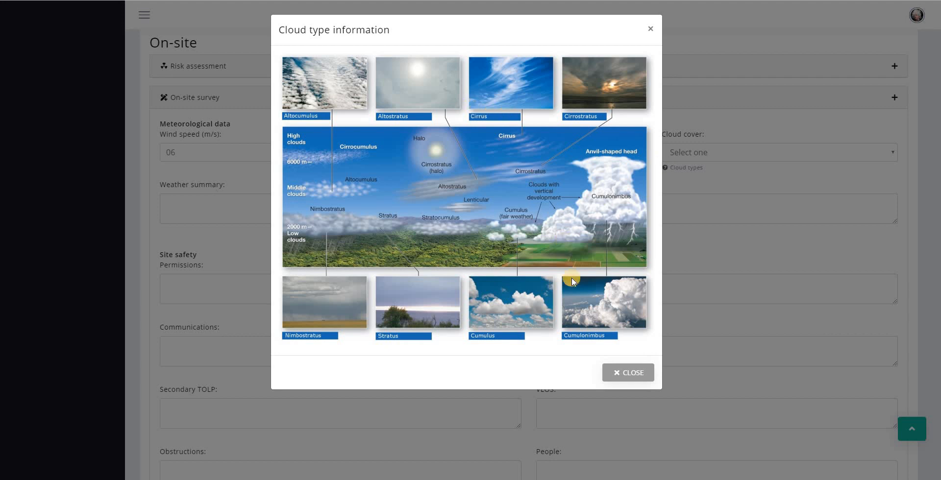
{"action": "left_click", "coordinate": [634, 375]}
{"action": "left_click", "coordinate": [715, 153]}
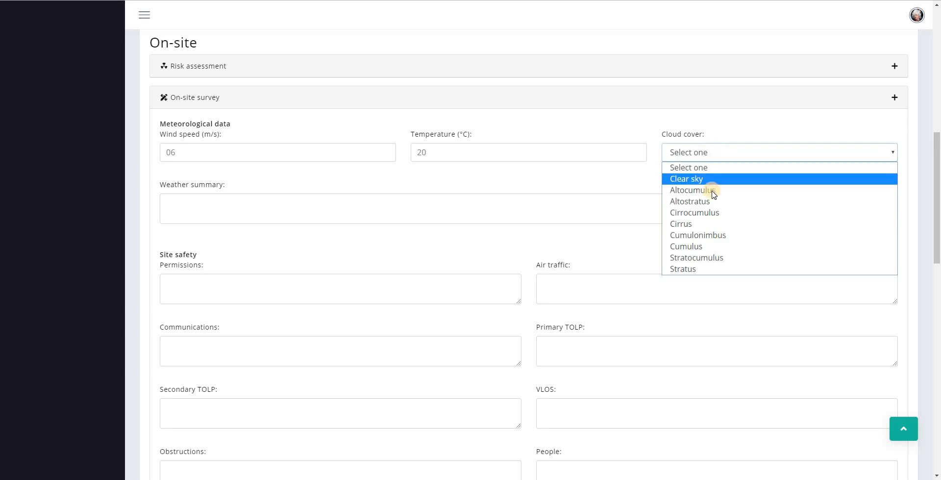
{"action": "left_click", "coordinate": [708, 225]}
Enter the weather summary 'Clear and warm good visibility'
{"action": "left_click", "coordinate": [216, 211]}
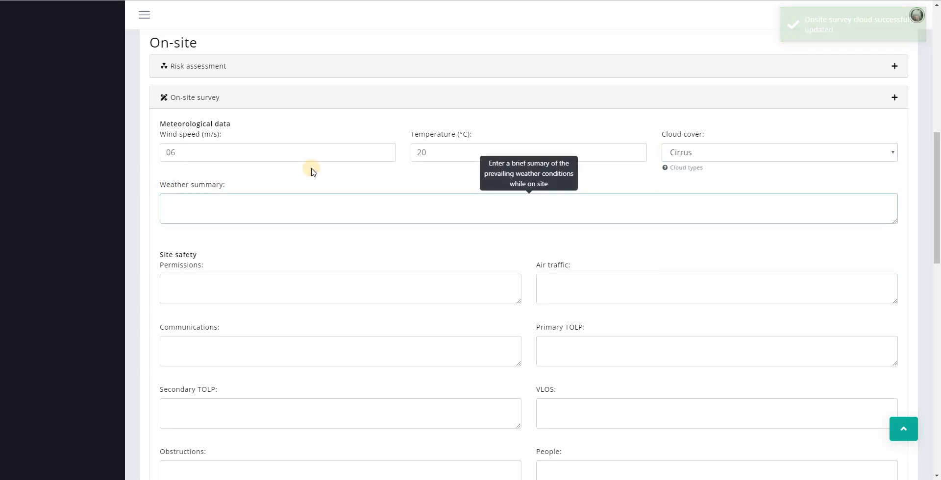
{"action": "type", "text": "Clear and warm good visibility"}
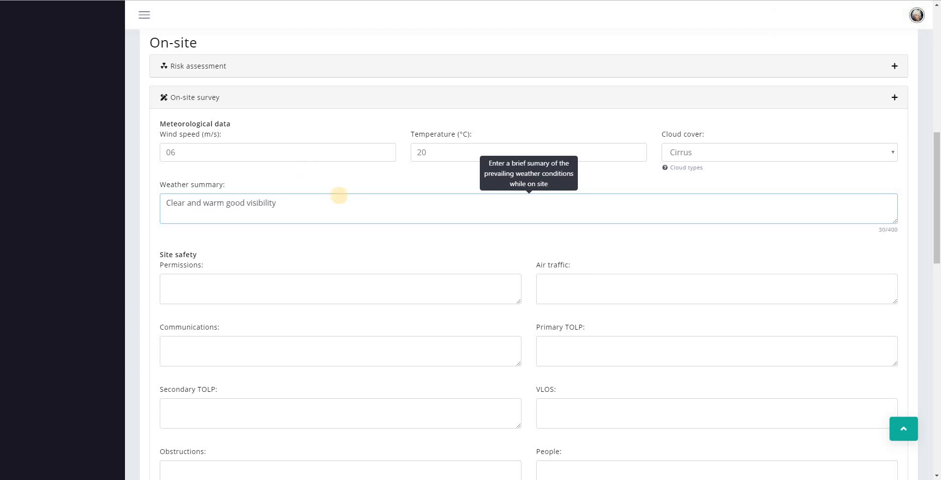
{"action": "left_click", "coordinate": [448, 234]}
{"action": "scroll", "coordinate": [449, 226], "scroll_direction": "down", "scroll_amount": 3}
{"action": "left_click", "coordinate": [257, 145]}
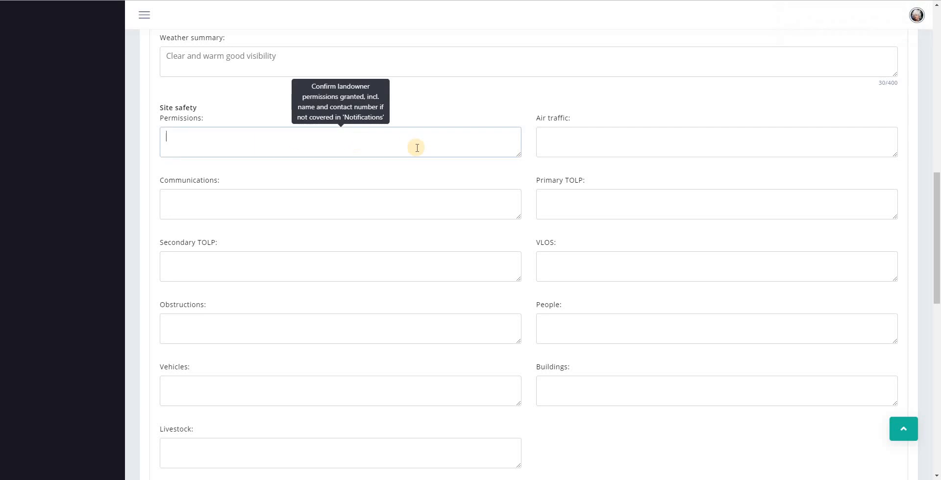
Fill in the air traffic, Secondary TOLP and remaining site safety notes
{"action": "left_click", "coordinate": [571, 144]}
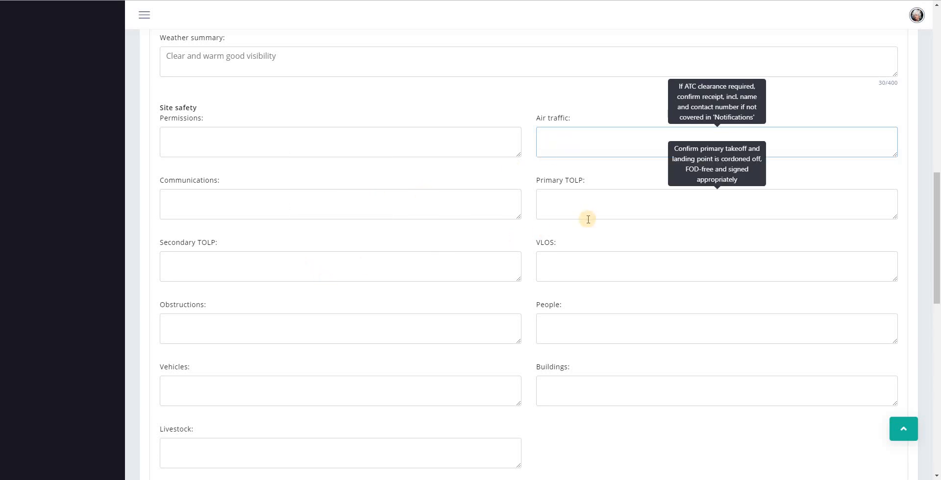
{"action": "scroll", "coordinate": [426, 280], "scroll_direction": "down", "scroll_amount": 1}
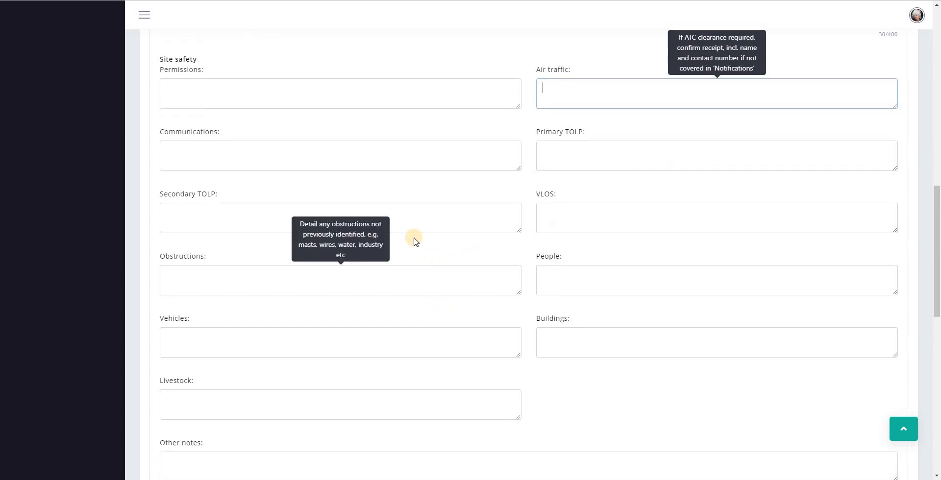
{"action": "left_click", "coordinate": [344, 212]}
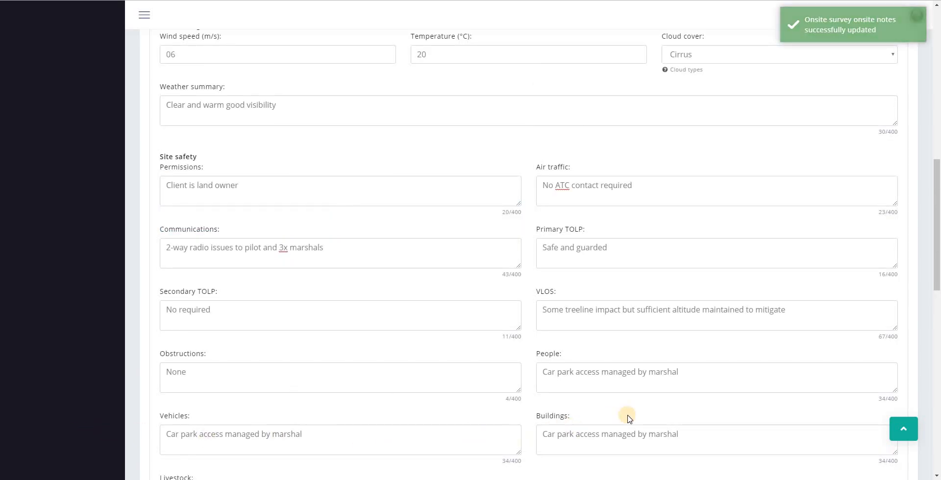
{"action": "scroll", "coordinate": [622, 407], "scroll_direction": "down", "scroll_amount": 3}
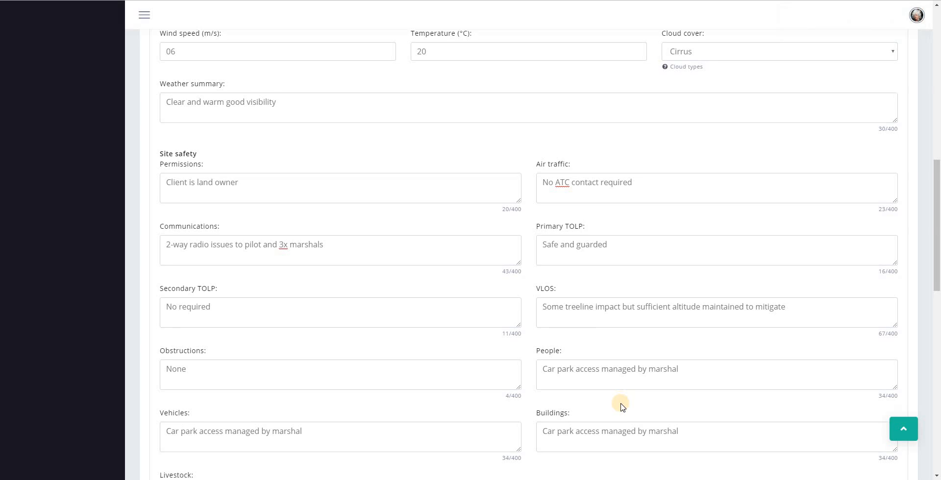
{"action": "scroll", "coordinate": [622, 407], "scroll_direction": "down", "scroll_amount": 1}
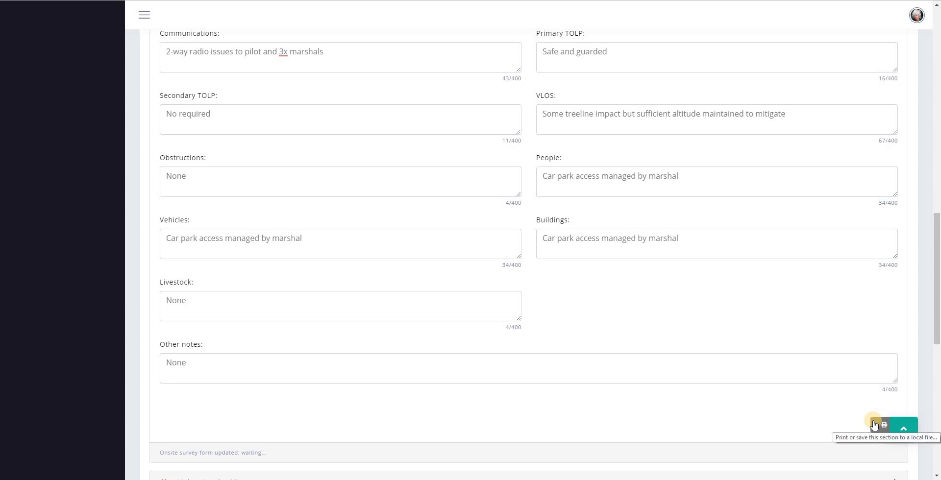
{"action": "scroll", "coordinate": [658, 340], "scroll_direction": "up", "scroll_amount": 4}
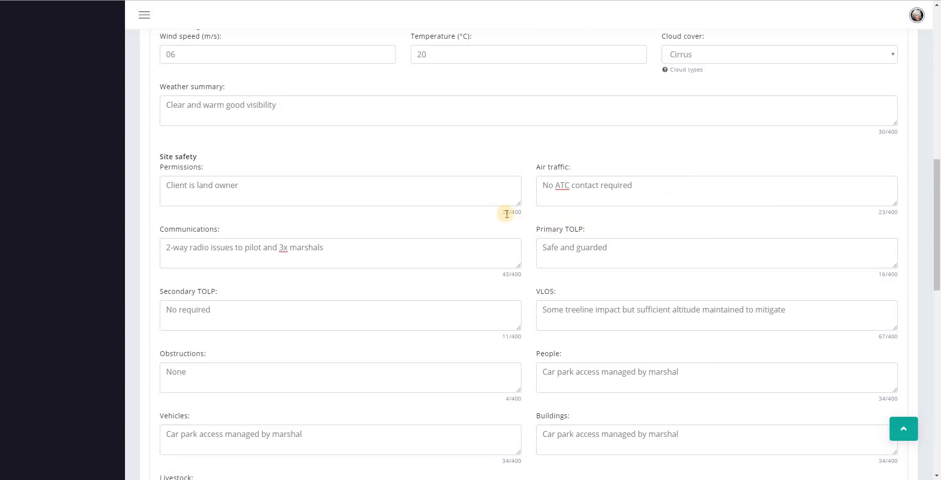
{"action": "left_click_drag", "start_coordinate": [502, 212], "coordinate": [520, 212]}
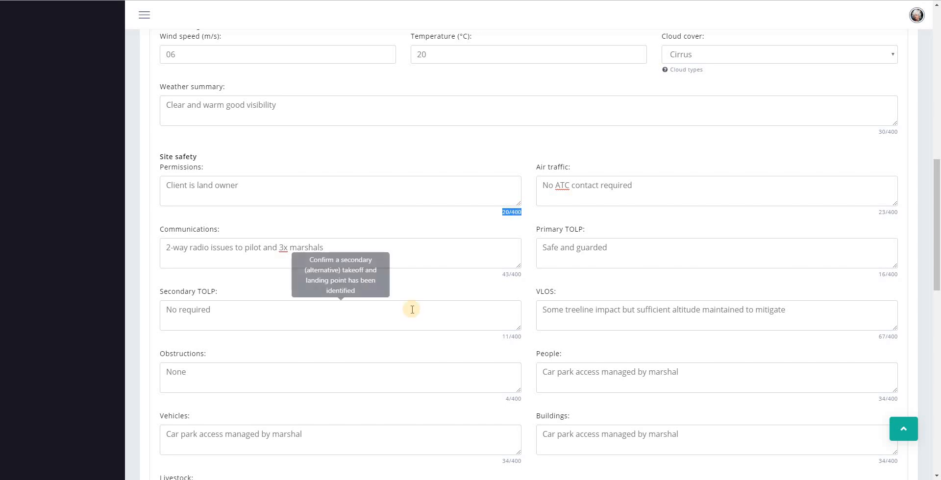
{"action": "left_click", "coordinate": [548, 214]}
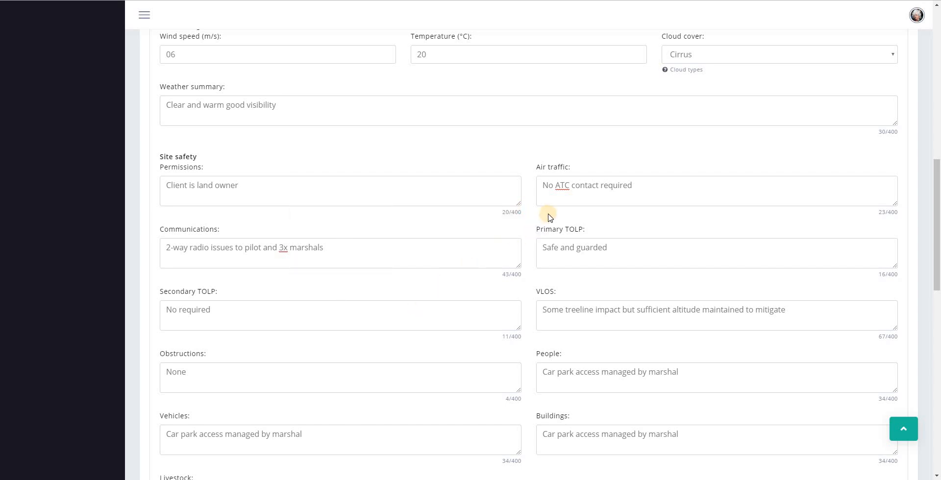
{"action": "scroll", "coordinate": [523, 225], "scroll_direction": "up", "scroll_amount": 1}
{"action": "scroll", "coordinate": [524, 225], "scroll_direction": "up", "scroll_amount": 3}
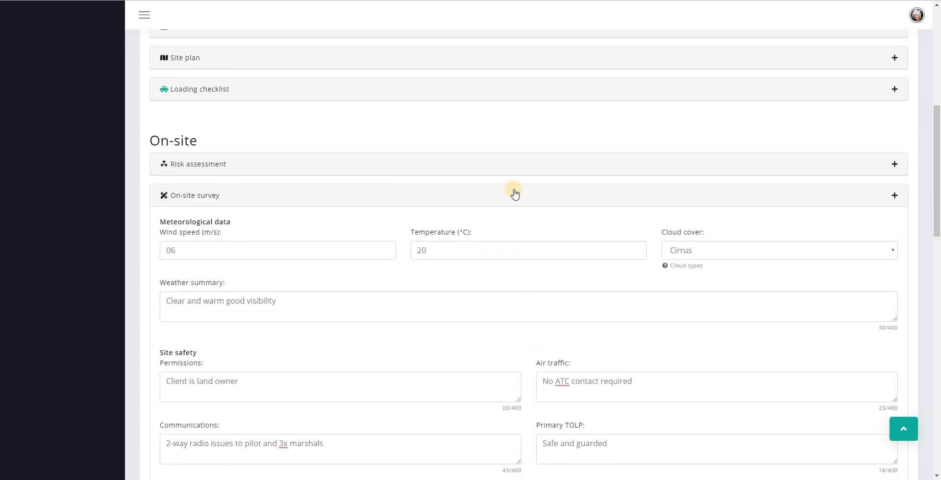
Tick the pre-planning, on-site survey, personnel brief, TOLP and Communications items of the Initial onsite checklist
{"action": "left_click", "coordinate": [477, 195]}
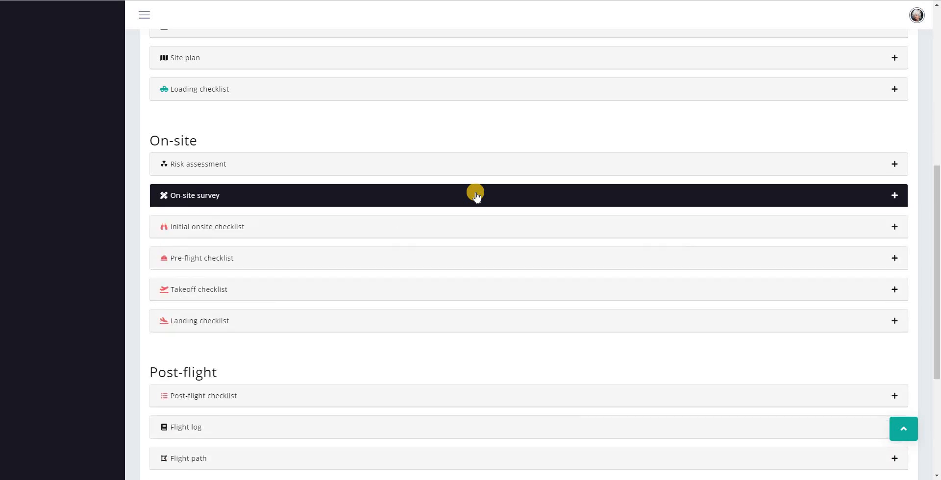
{"action": "left_click", "coordinate": [453, 232]}
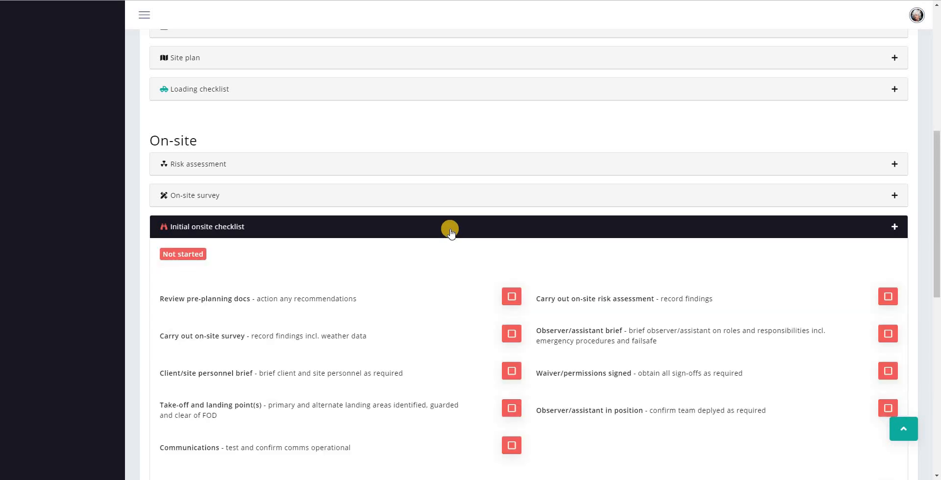
{"action": "scroll", "coordinate": [449, 230], "scroll_direction": "down", "scroll_amount": 2}
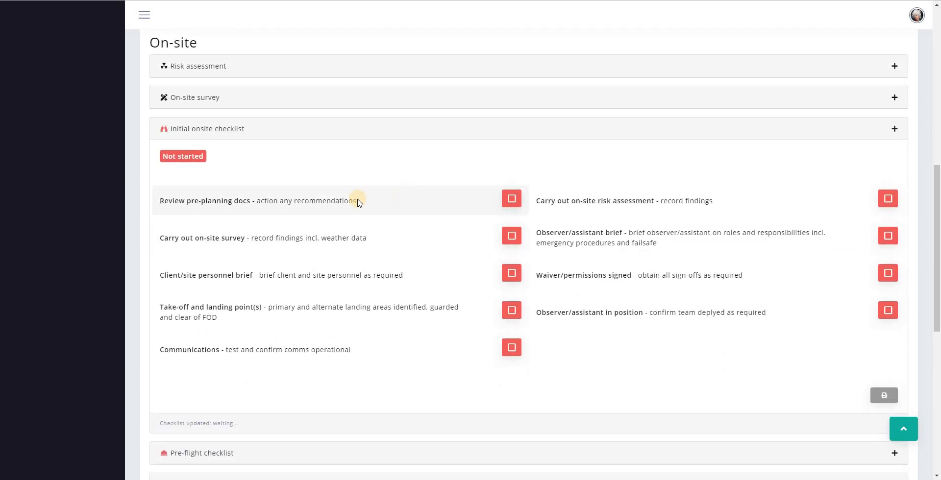
{"action": "left_click", "coordinate": [512, 198]}
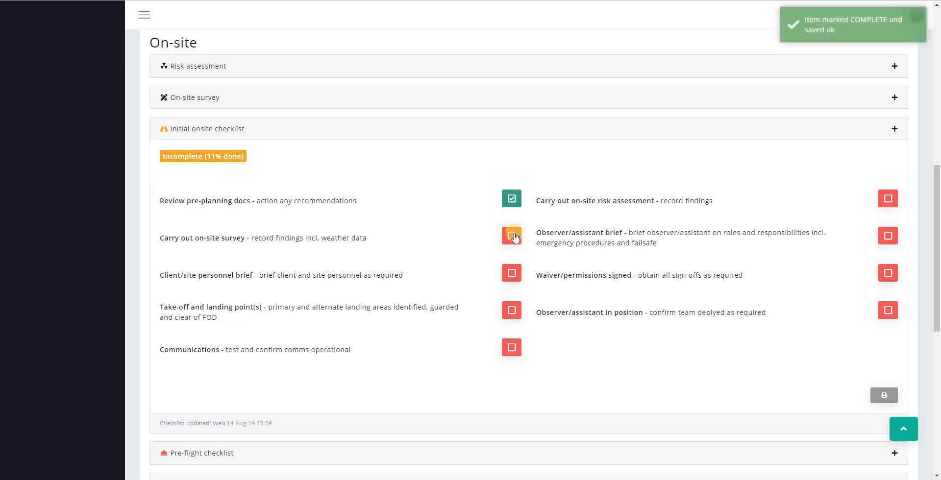
{"action": "left_click", "coordinate": [513, 238]}
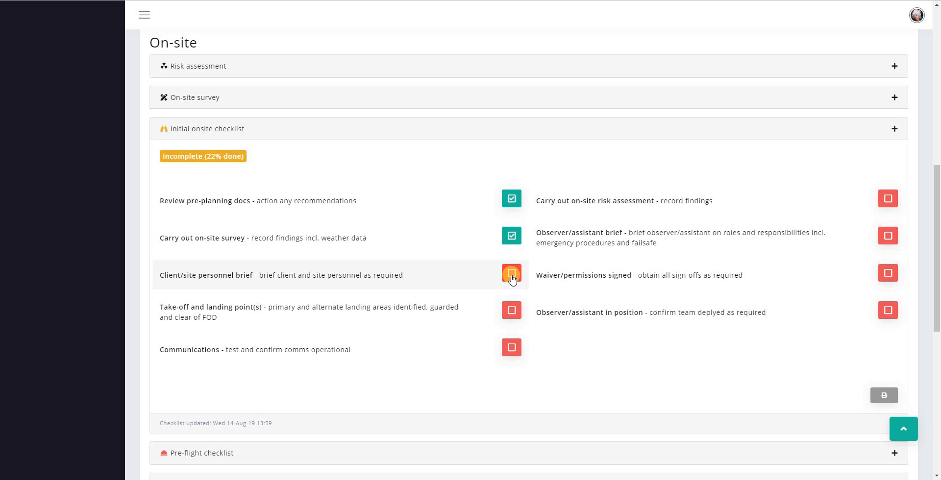
{"action": "left_click", "coordinate": [512, 278]}
{"action": "left_click", "coordinate": [512, 312]}
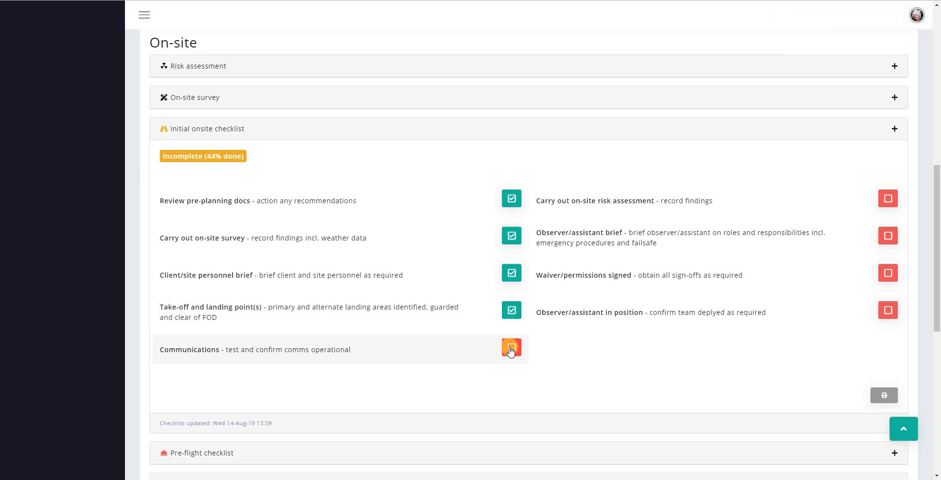
{"action": "left_click", "coordinate": [510, 349]}
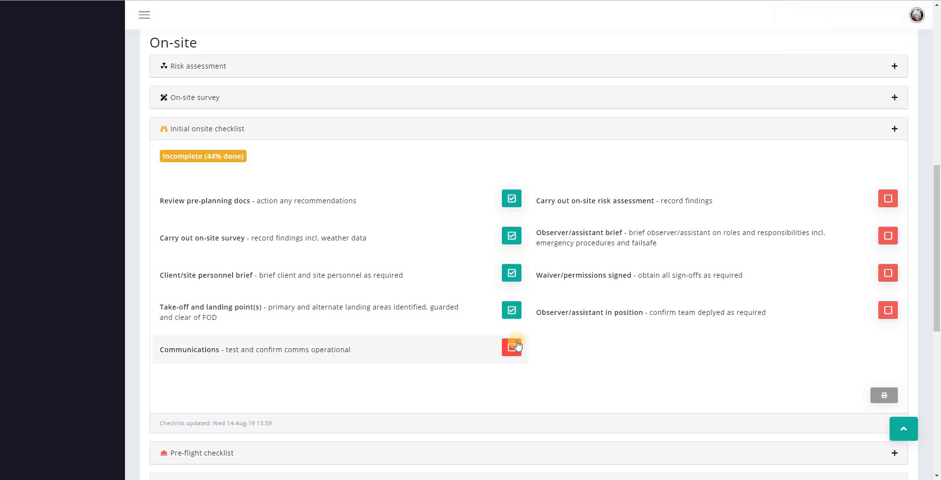
Tick the risk assessment, observer brief, waiver and observer-in-position items, then fold the checklist
{"action": "left_click", "coordinate": [890, 200]}
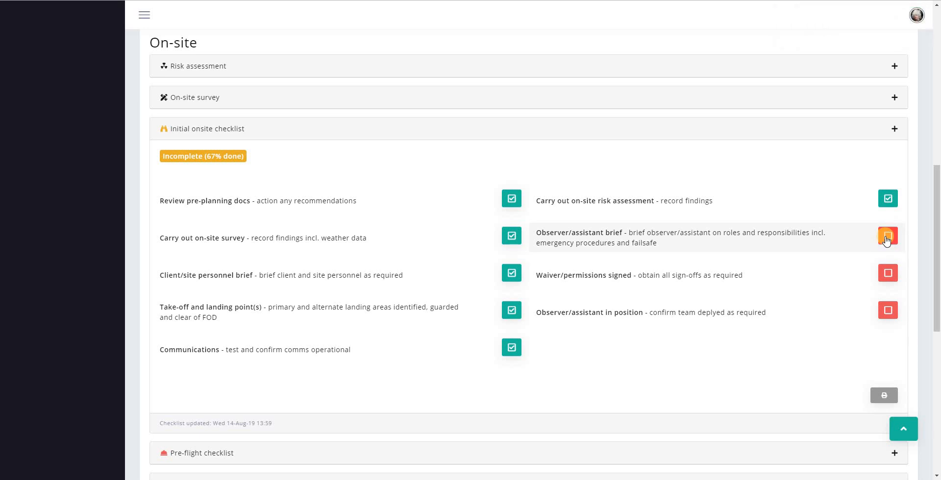
{"action": "left_click", "coordinate": [887, 239]}
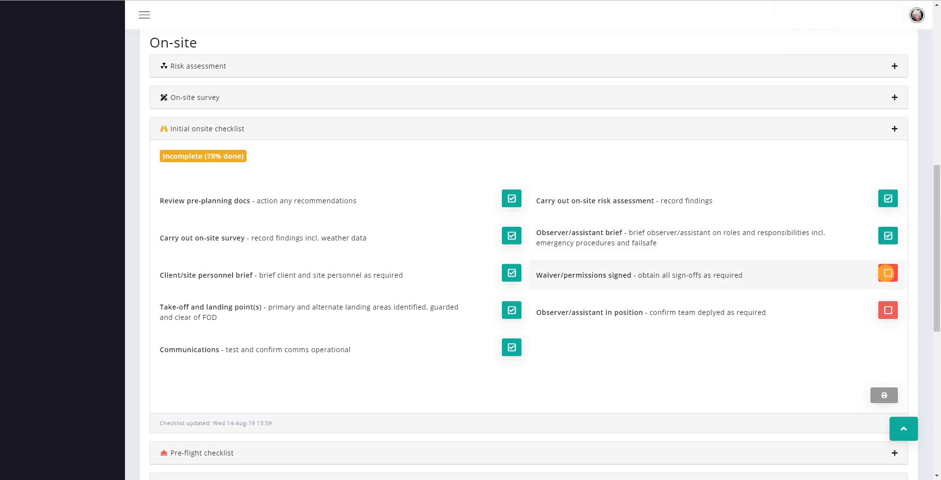
{"action": "left_click", "coordinate": [888, 276]}
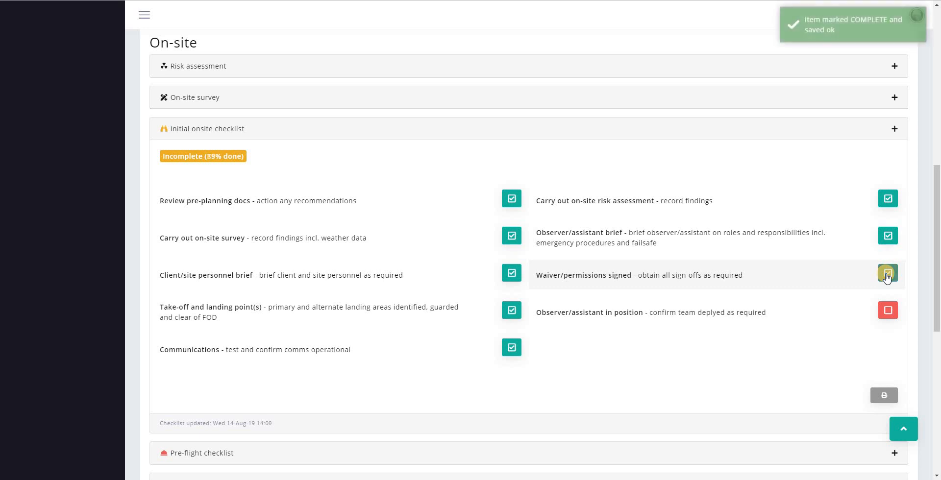
{"action": "left_click", "coordinate": [889, 312]}
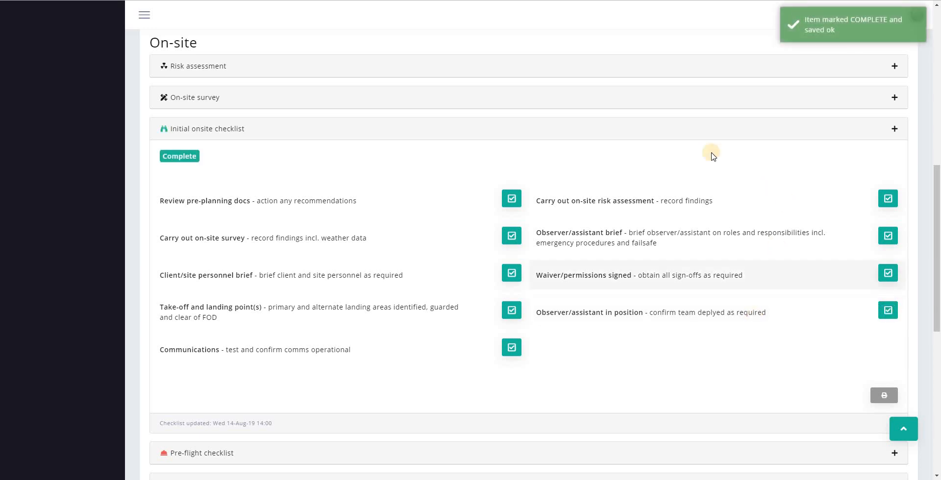
{"action": "left_click", "coordinate": [616, 129]}
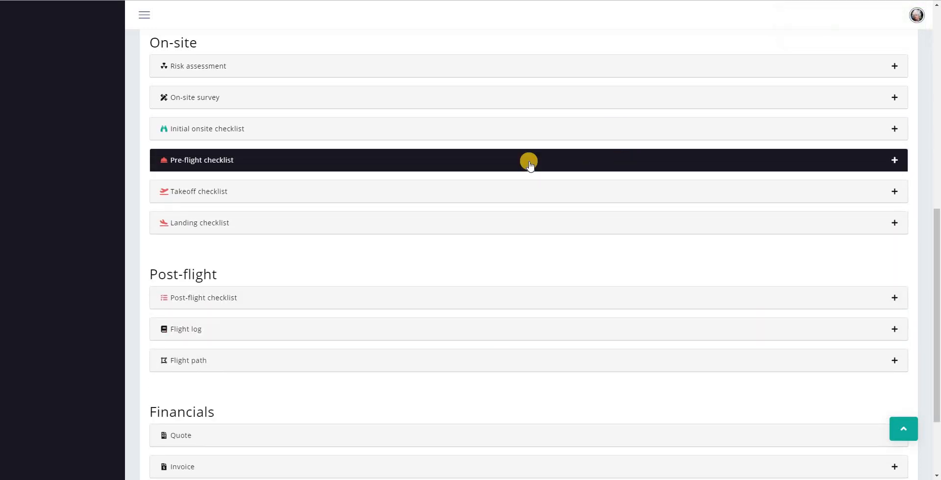
Expand the Pre-flight checklist and scroll through its unticked items
{"action": "left_click", "coordinate": [527, 160]}
{"action": "scroll", "coordinate": [477, 210], "scroll_direction": "down", "scroll_amount": 2}
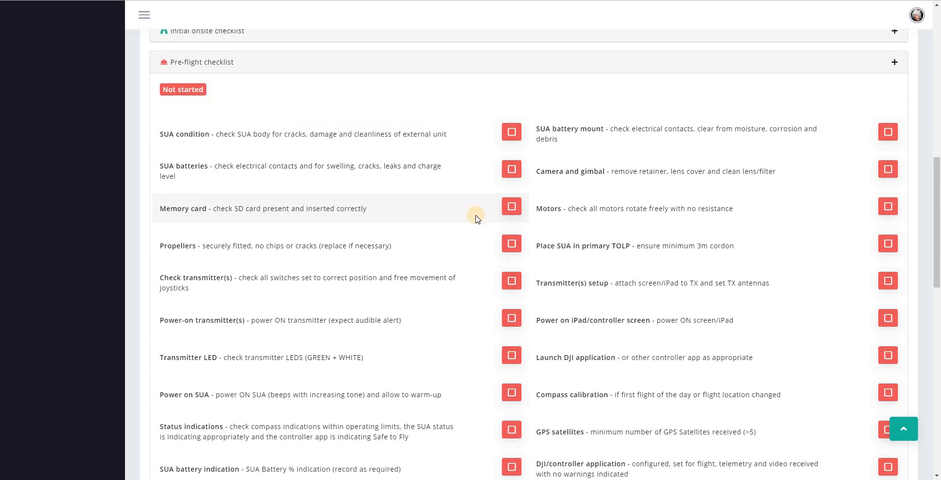
{"action": "scroll", "coordinate": [478, 218], "scroll_direction": "down", "scroll_amount": 2}
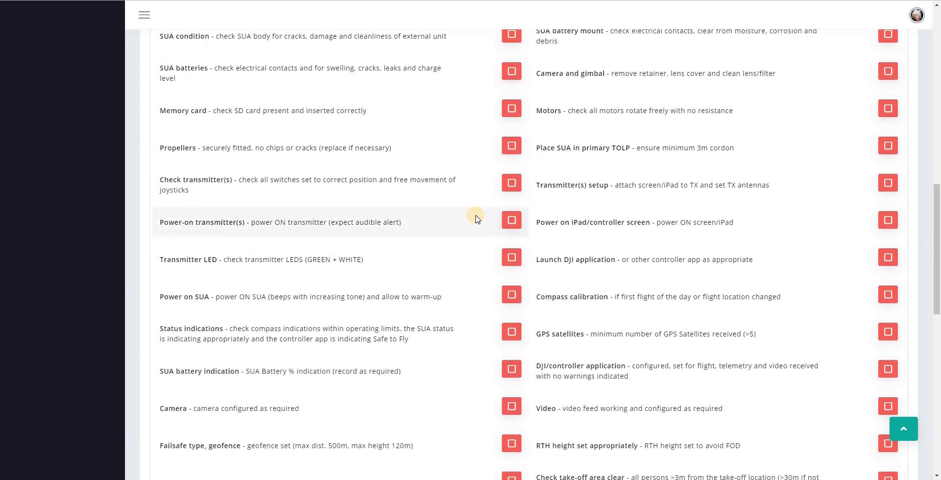
{"action": "scroll", "coordinate": [475, 218], "scroll_direction": "down", "scroll_amount": 2}
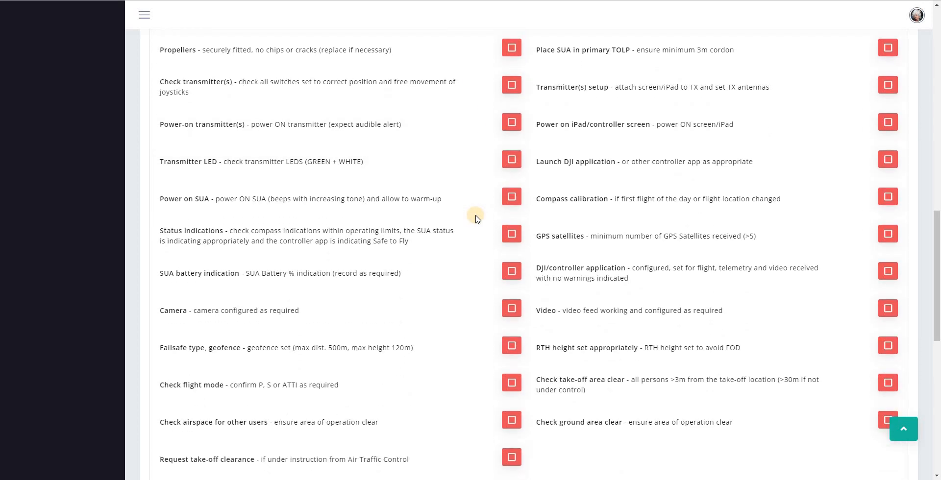
{"action": "scroll", "coordinate": [475, 218], "scroll_direction": "down", "scroll_amount": 1}
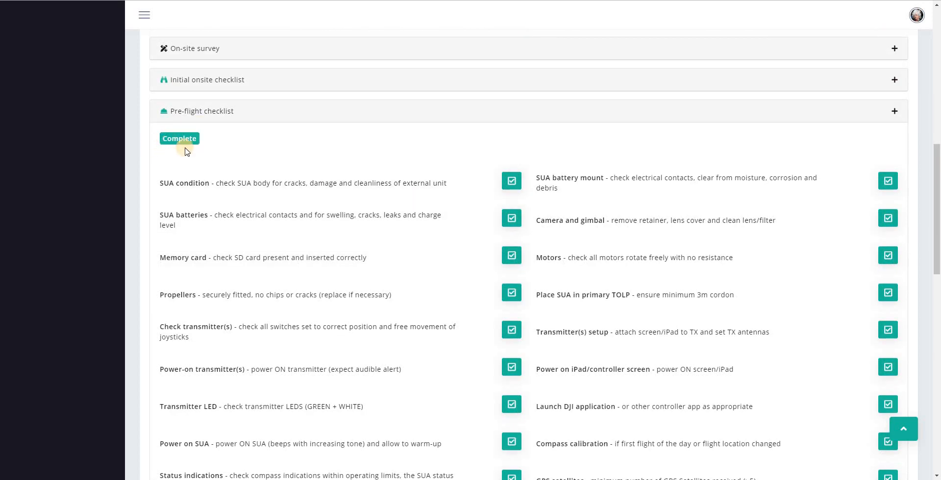
Fold Pre-flight away, tick all Takeoff items from Commence take-off to Start mission, and fold it
{"action": "left_click", "coordinate": [200, 119]}
{"action": "left_click", "coordinate": [213, 145]}
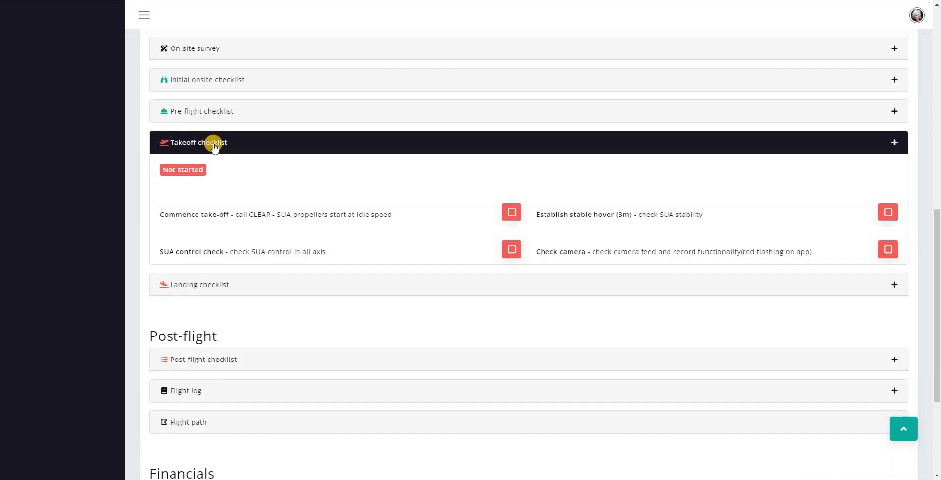
{"action": "left_click", "coordinate": [239, 217]}
{"action": "double_click", "coordinate": [248, 252]}
{"action": "left_click", "coordinate": [252, 288]}
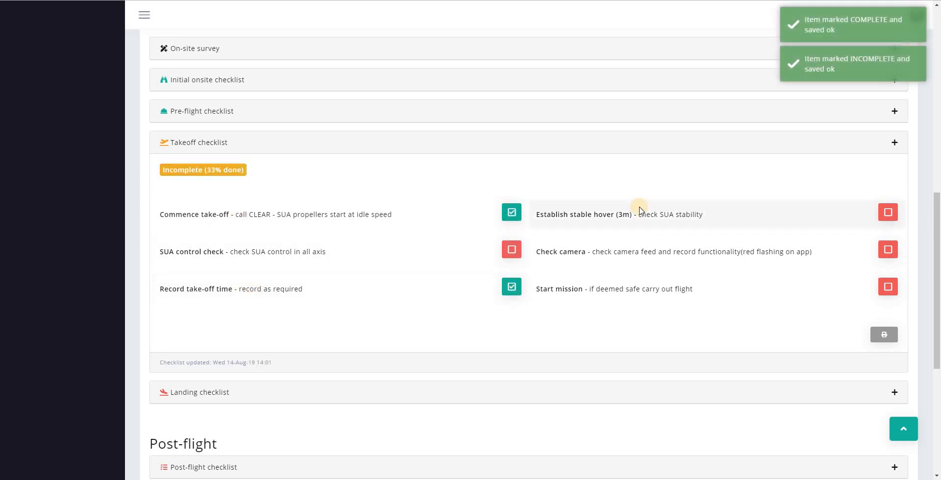
{"action": "left_click", "coordinate": [510, 248]}
{"action": "left_click", "coordinate": [592, 214]}
{"action": "left_click", "coordinate": [599, 252]}
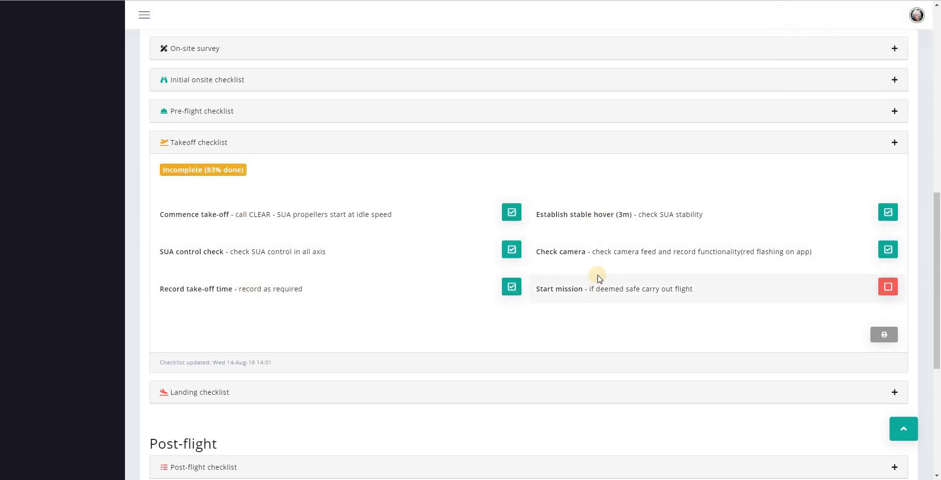
{"action": "left_click", "coordinate": [597, 287]}
{"action": "left_click", "coordinate": [270, 141]}
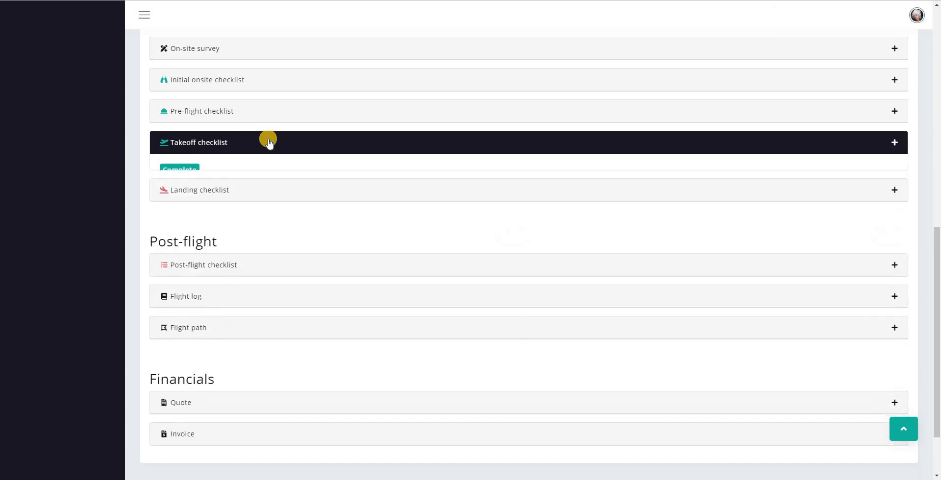
{"action": "left_click", "coordinate": [270, 174]}
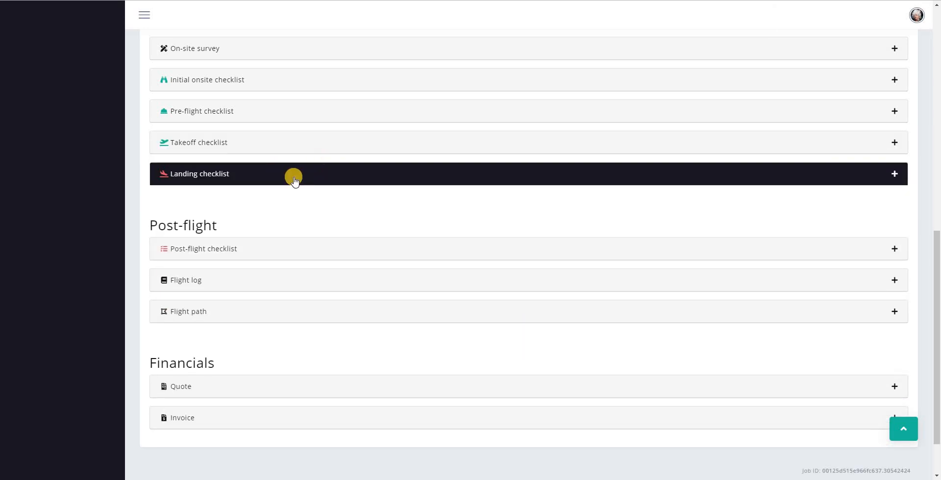
Tick all five Landing checklist items: landing area, weather, landing time, observer brief and landing type
{"action": "left_click", "coordinate": [294, 178]}
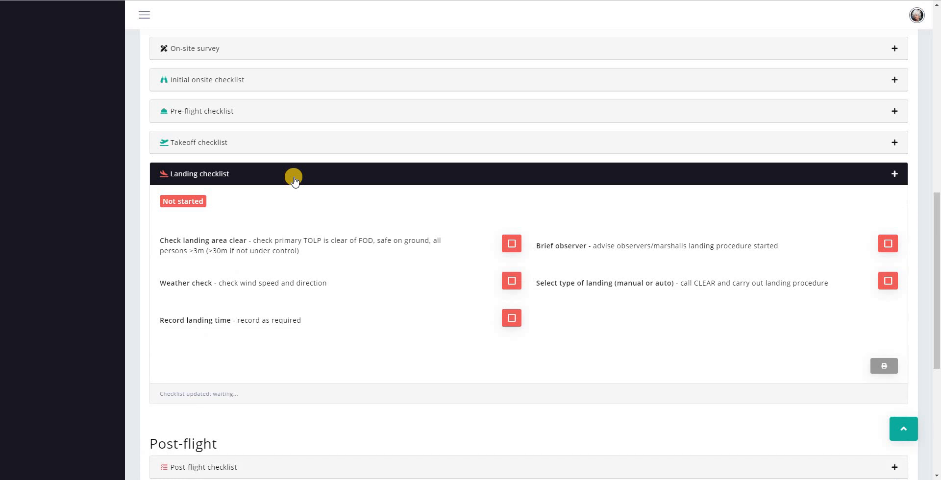
{"action": "left_click", "coordinate": [273, 249]}
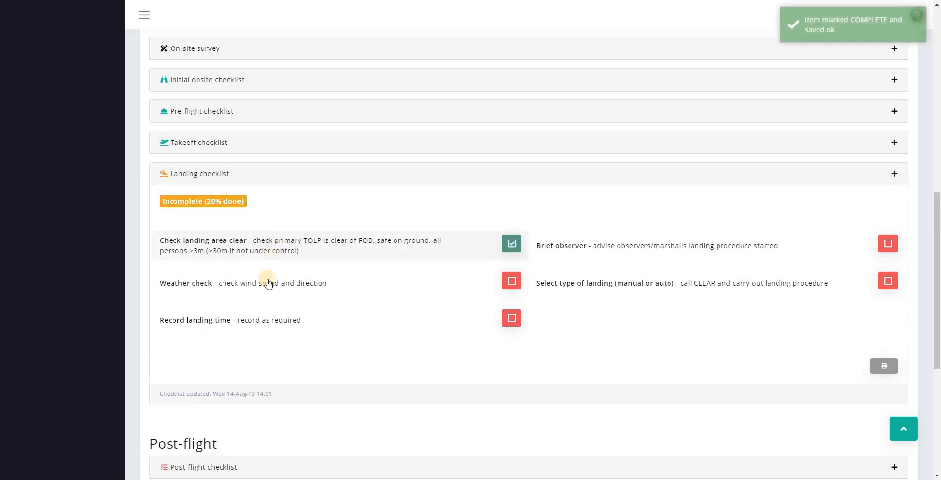
{"action": "left_click", "coordinate": [268, 285]}
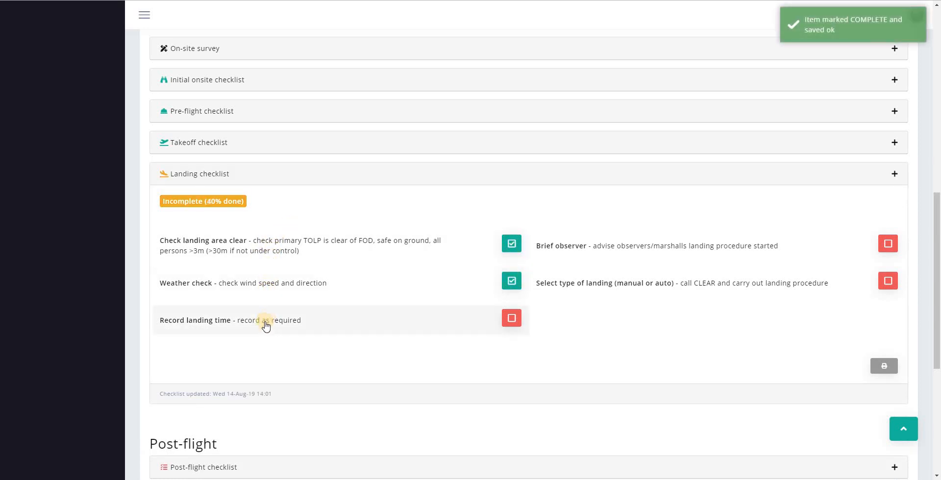
{"action": "left_click", "coordinate": [265, 326]}
{"action": "left_click", "coordinate": [655, 250]}
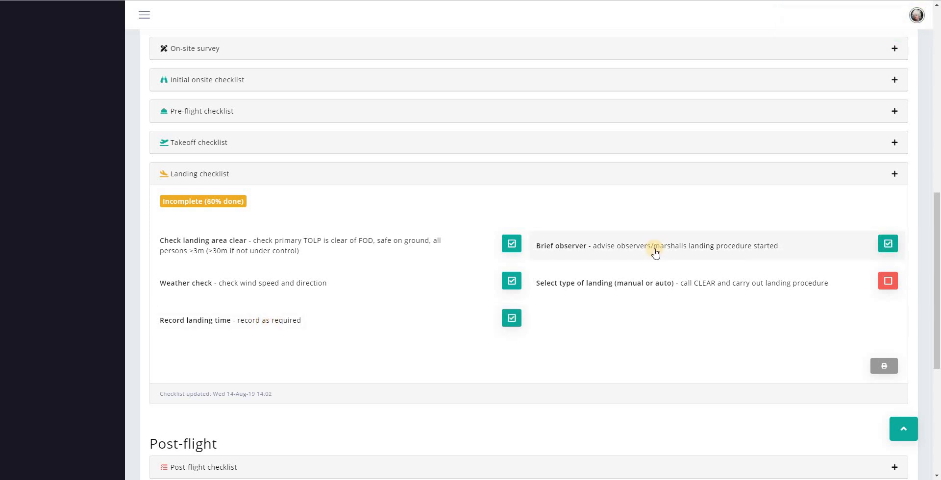
{"action": "left_click", "coordinate": [649, 288]}
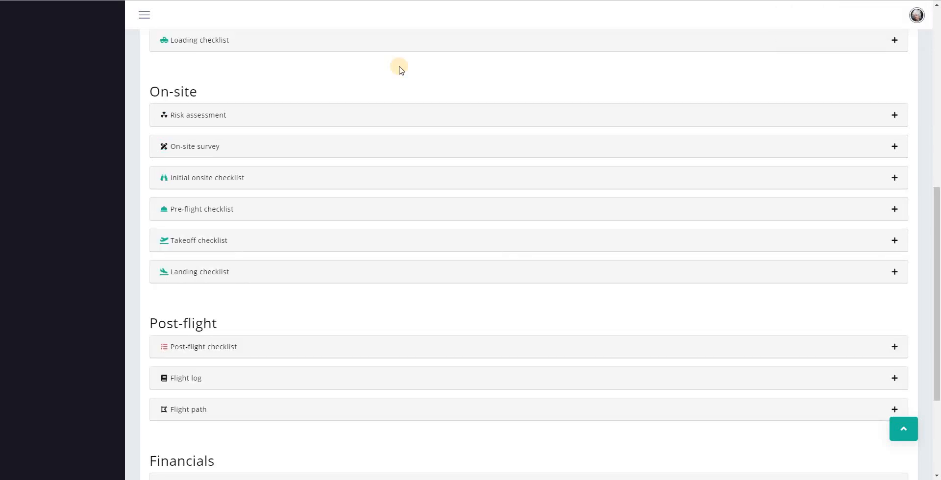
{"action": "scroll", "coordinate": [309, 309], "scroll_direction": "down", "scroll_amount": 3}
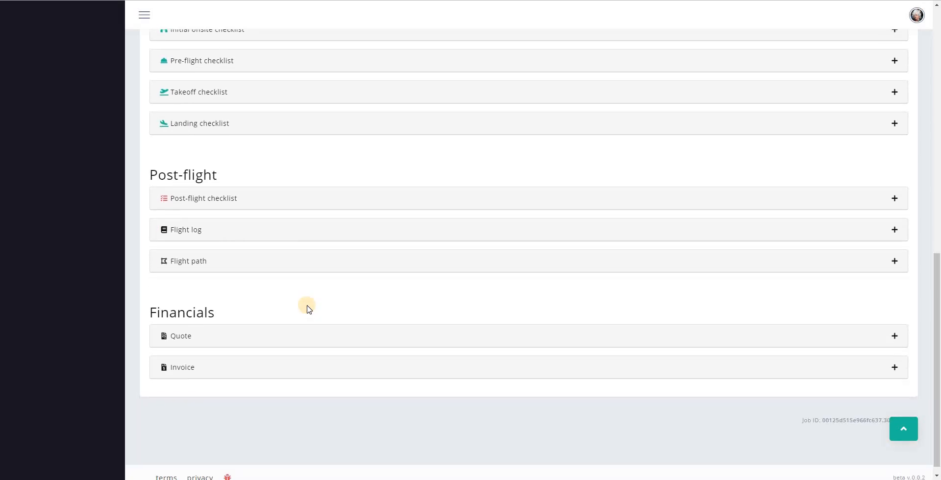
Tick the first five post-flight items: camera, transmitters, battery removal, damage and landing-gear checks
{"action": "left_click", "coordinate": [289, 187]}
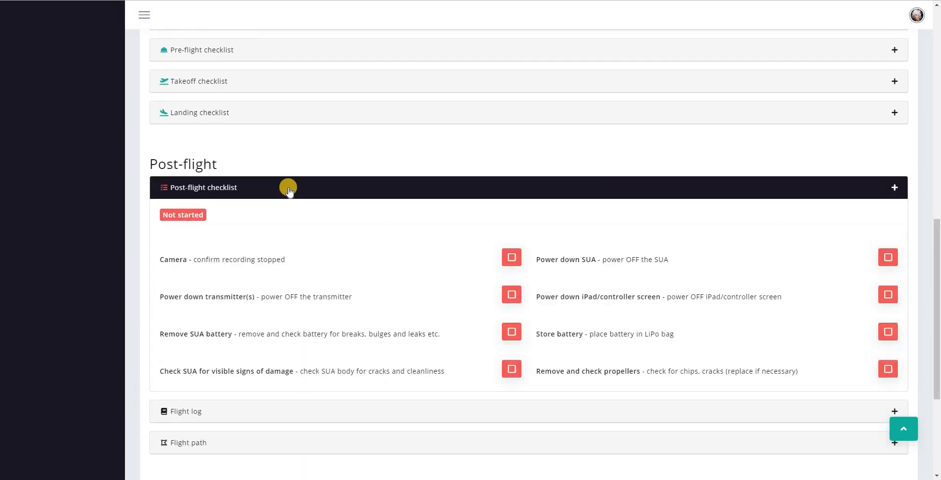
{"action": "scroll", "coordinate": [288, 191], "scroll_direction": "down", "scroll_amount": 2}
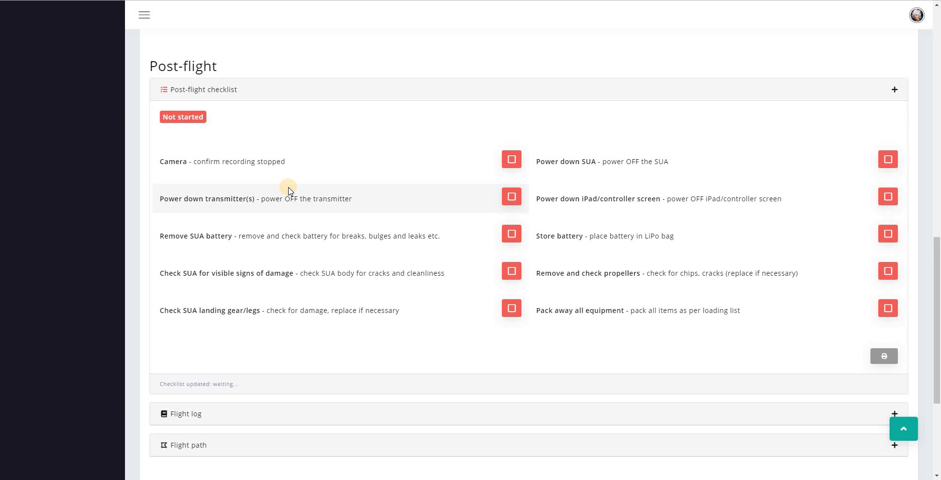
{"action": "left_click", "coordinate": [277, 166]}
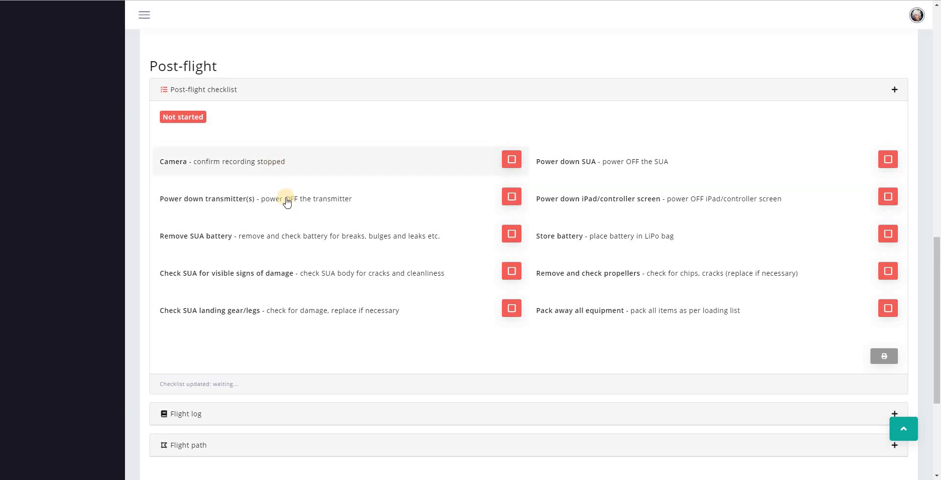
{"action": "left_click", "coordinate": [286, 203]}
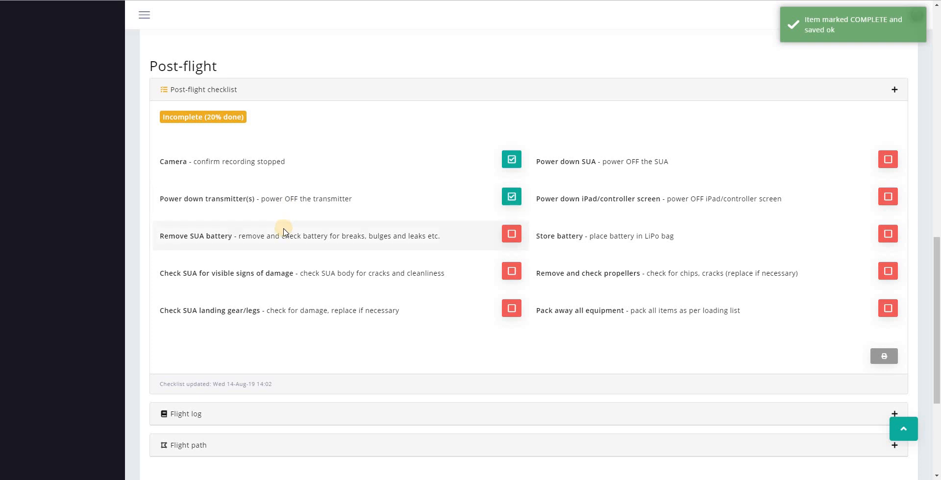
{"action": "left_click", "coordinate": [280, 238]}
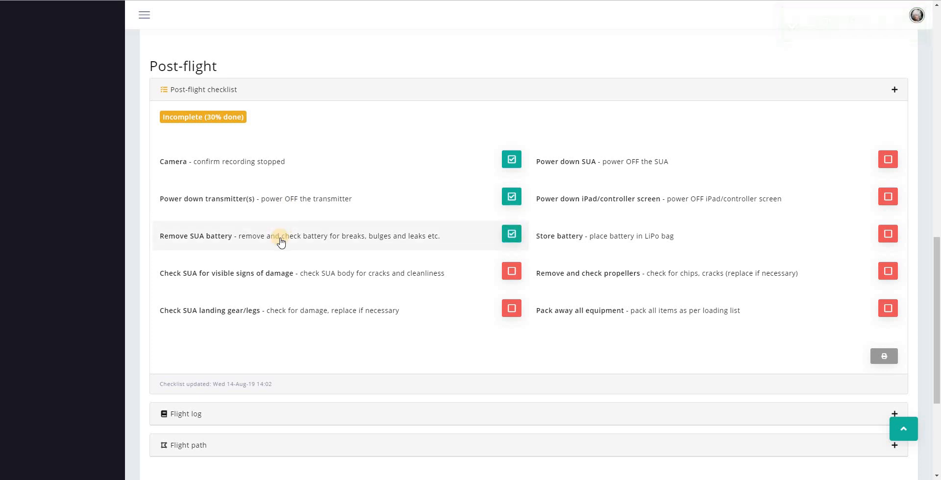
{"action": "left_click", "coordinate": [270, 279]}
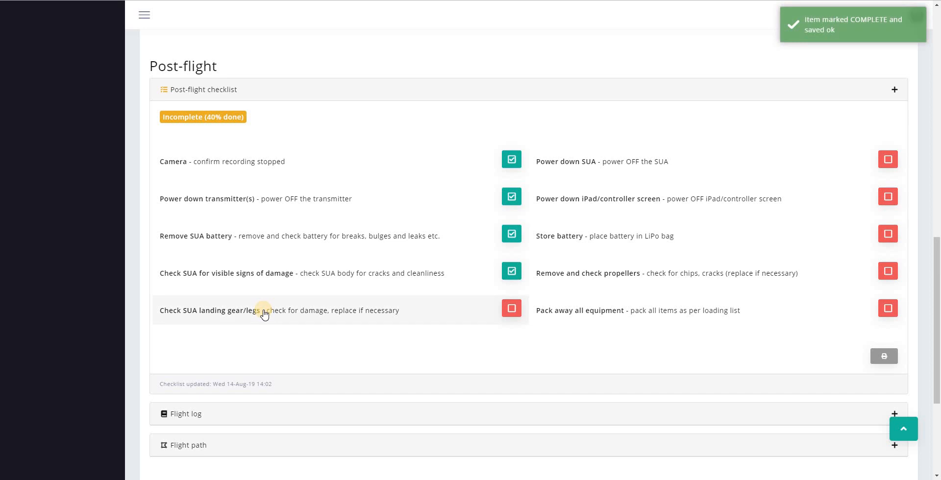
{"action": "left_click", "coordinate": [264, 314]}
Tick the other five post-flight items through Pack away all equipment, then expand the Flight log
{"action": "left_click", "coordinate": [643, 163]}
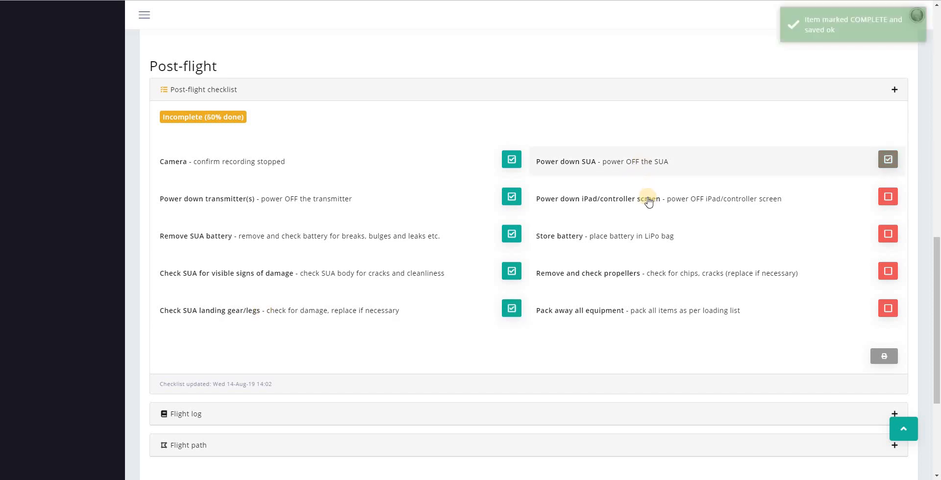
{"action": "left_click", "coordinate": [645, 201]}
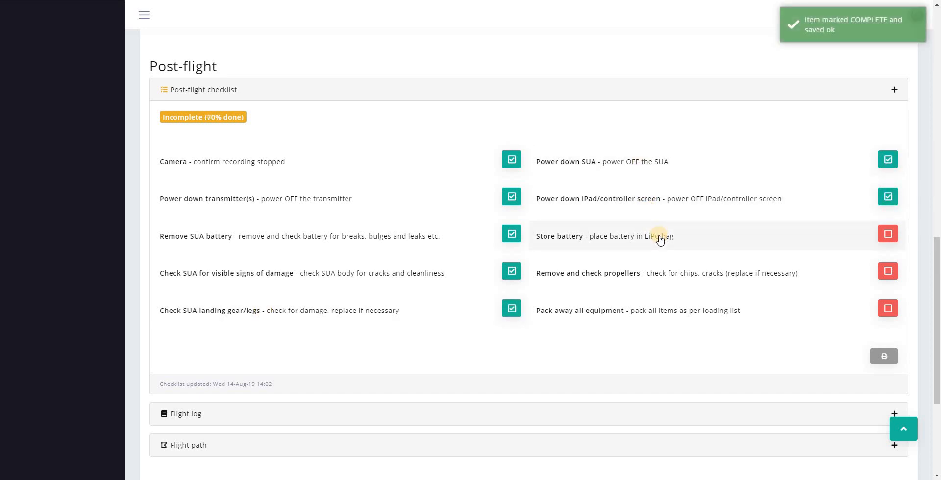
{"action": "left_click", "coordinate": [660, 240]}
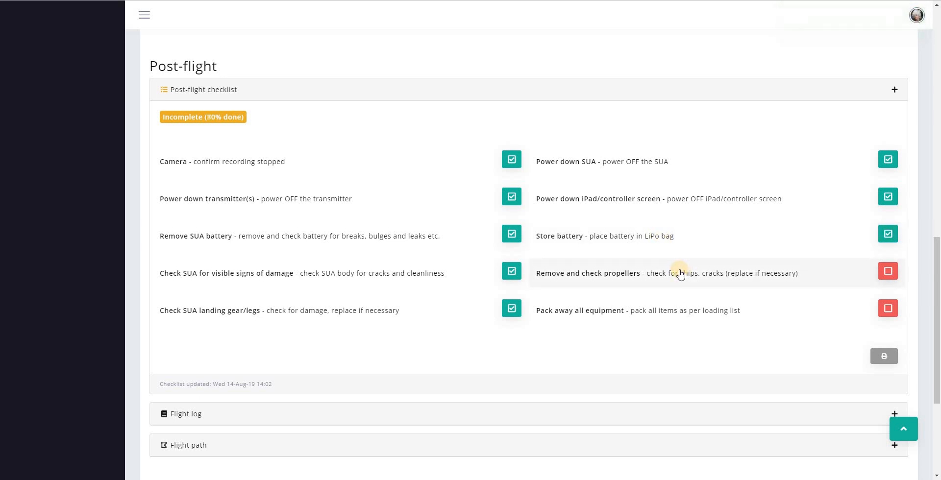
{"action": "left_click", "coordinate": [681, 274]}
{"action": "left_click", "coordinate": [678, 313]}
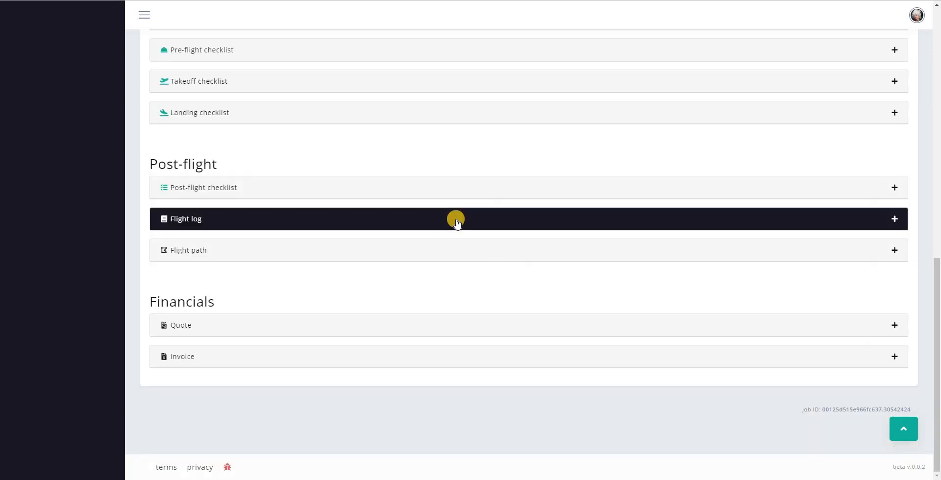
{"action": "left_click", "coordinate": [456, 221]}
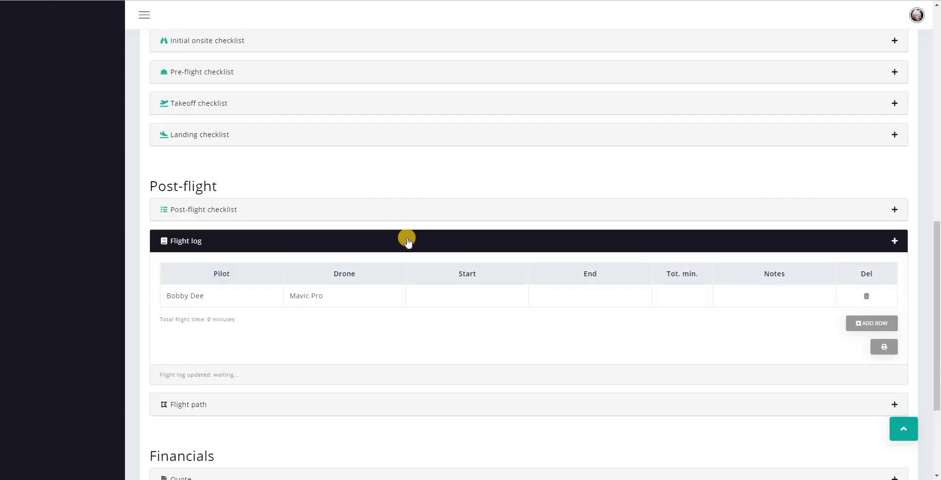
Set the first Mavic Pro flight's times to 14:00–14:15 on 14/08/2019
{"action": "scroll", "coordinate": [407, 240], "scroll_direction": "down", "scroll_amount": 1}
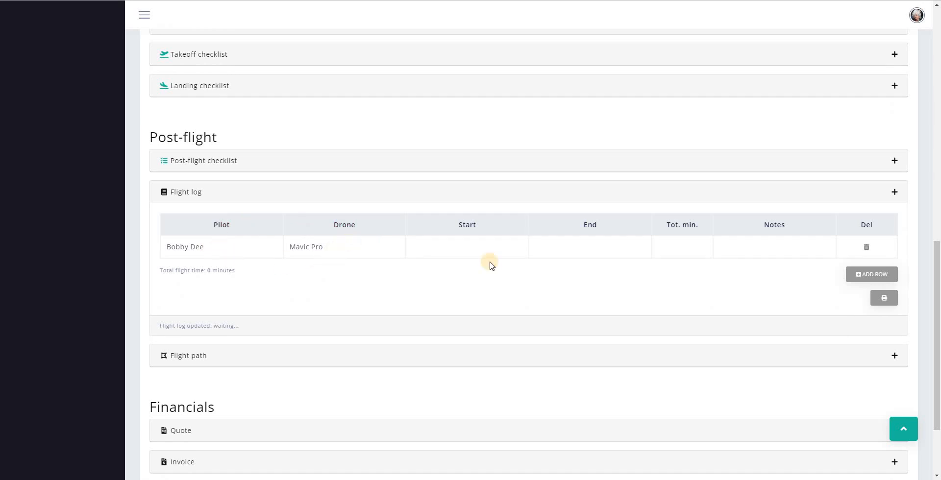
{"action": "left_click", "coordinate": [457, 249]}
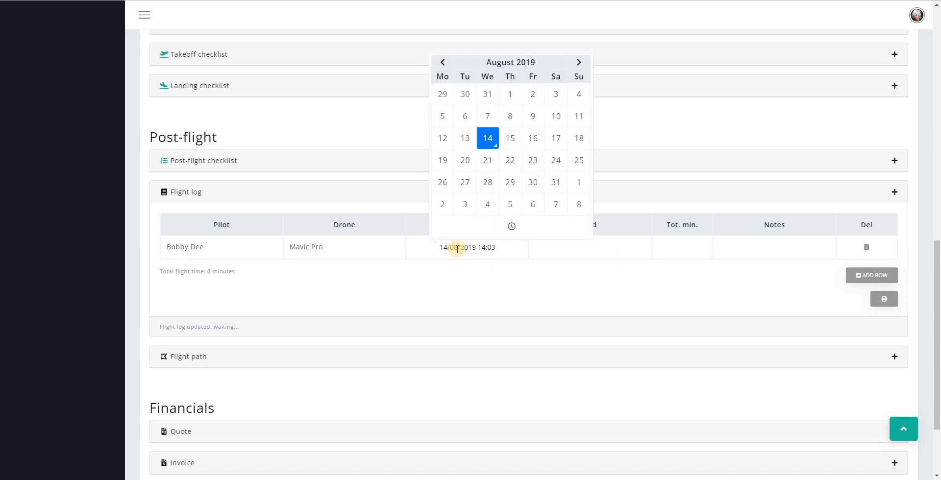
{"action": "left_click", "coordinate": [587, 245]}
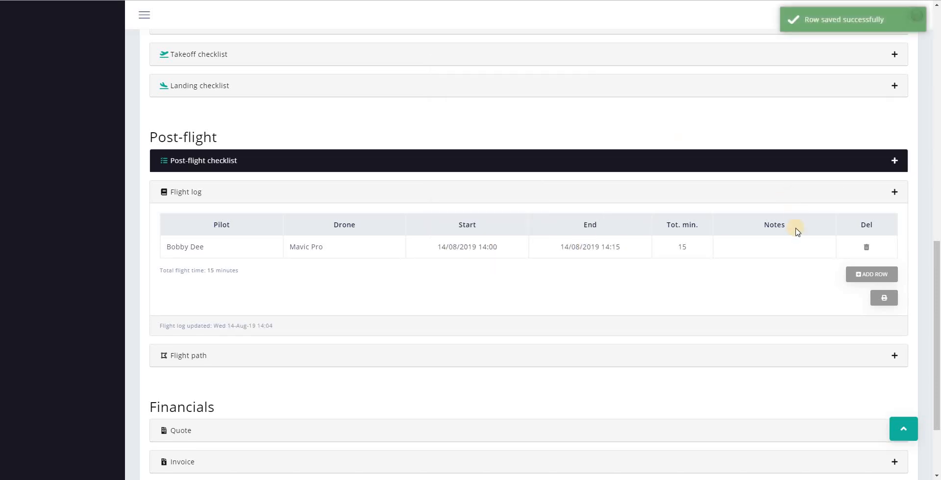
{"action": "left_click", "coordinate": [755, 249]}
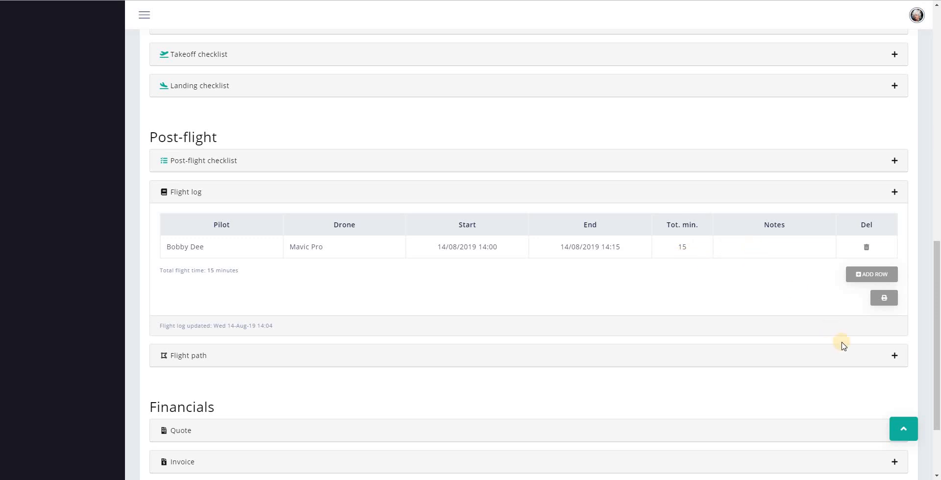
Add a second flight row timed 14:20–14:35 and collapse the Flight log
{"action": "left_click", "coordinate": [868, 275]}
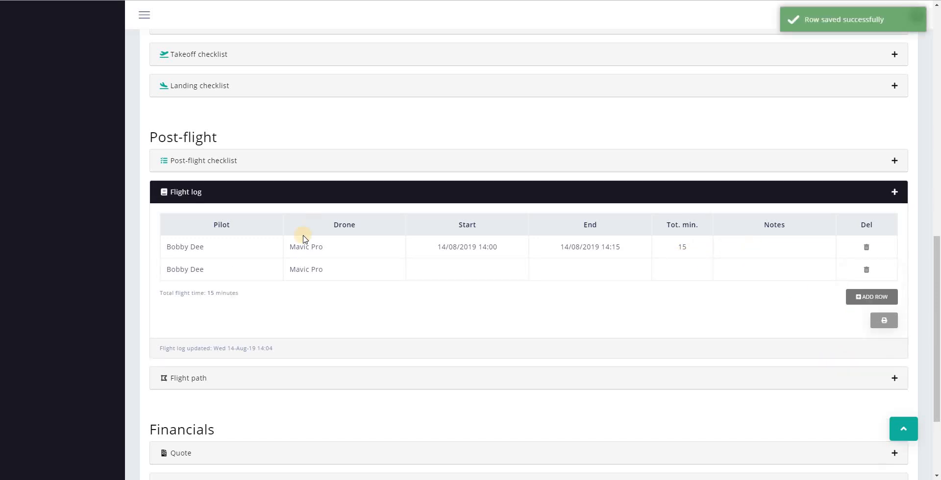
{"action": "left_click", "coordinate": [458, 267]}
{"action": "left_click", "coordinate": [589, 269]}
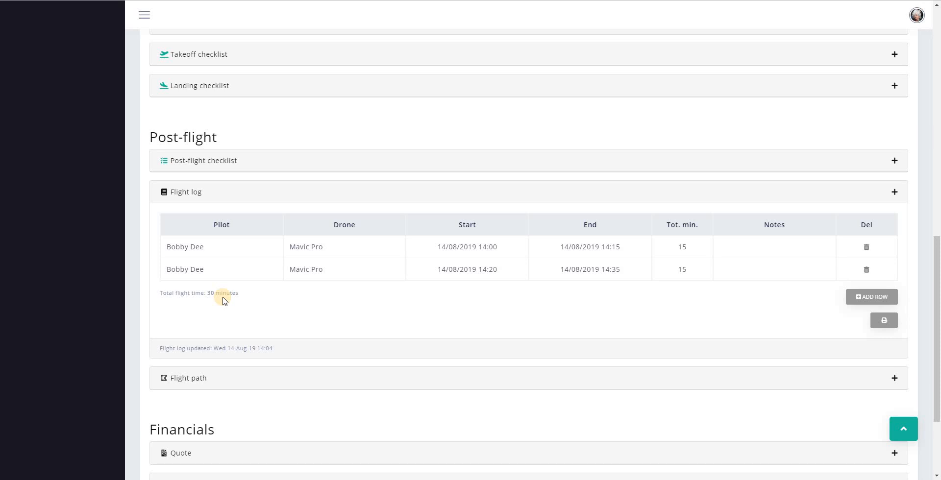
{"action": "left_click", "coordinate": [455, 192]}
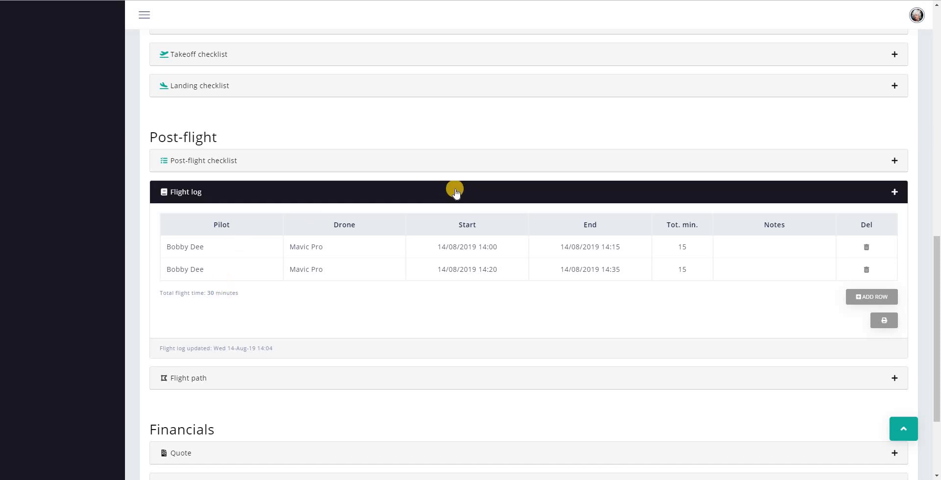
{"action": "left_click", "coordinate": [456, 192]}
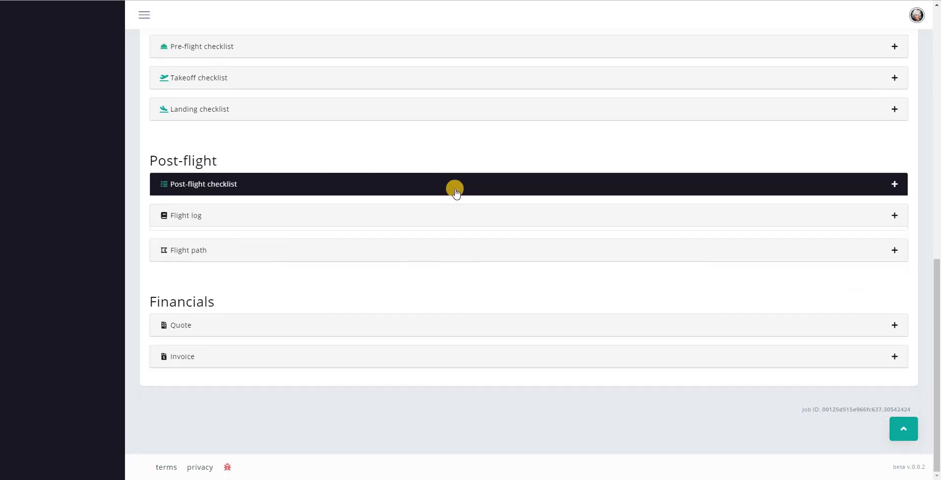
Expand the Flight path section and bring its satellite map into view
{"action": "left_click", "coordinate": [462, 255]}
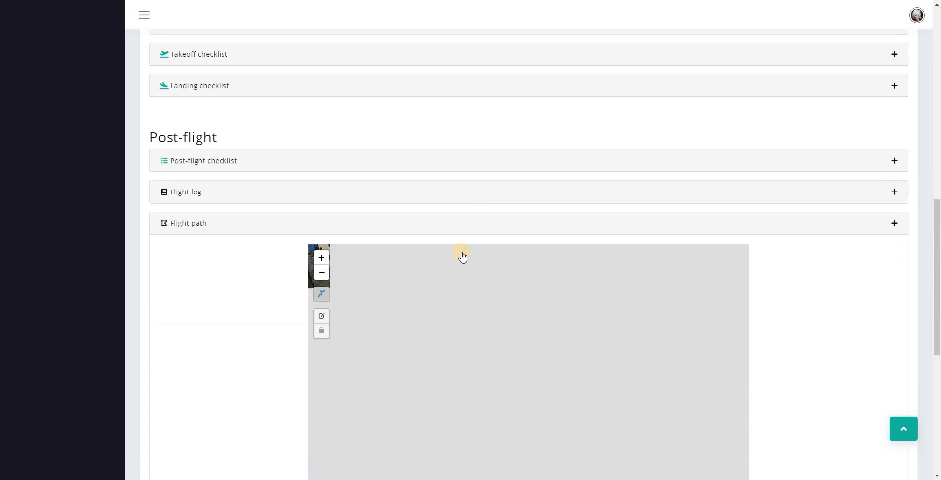
{"action": "scroll", "coordinate": [190, 231], "scroll_direction": "down", "scroll_amount": 4}
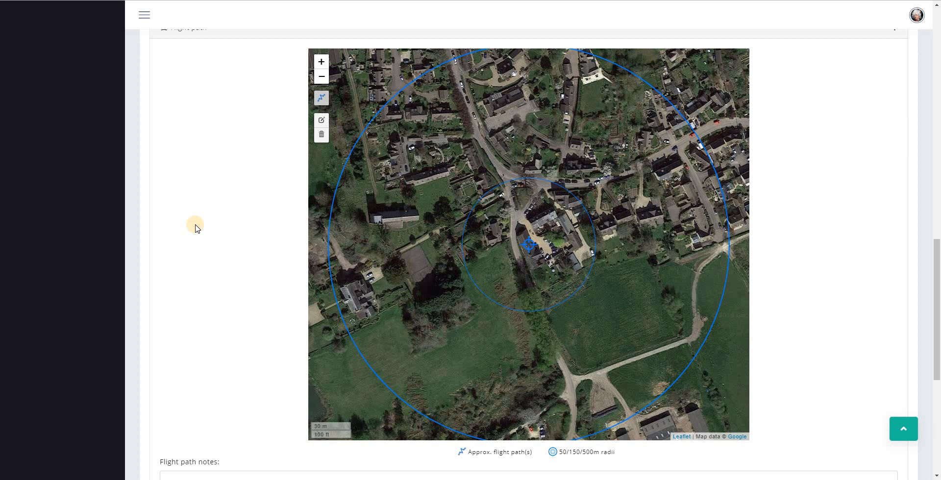
{"action": "scroll", "coordinate": [529, 245], "scroll_direction": "down", "scroll_amount": 1}
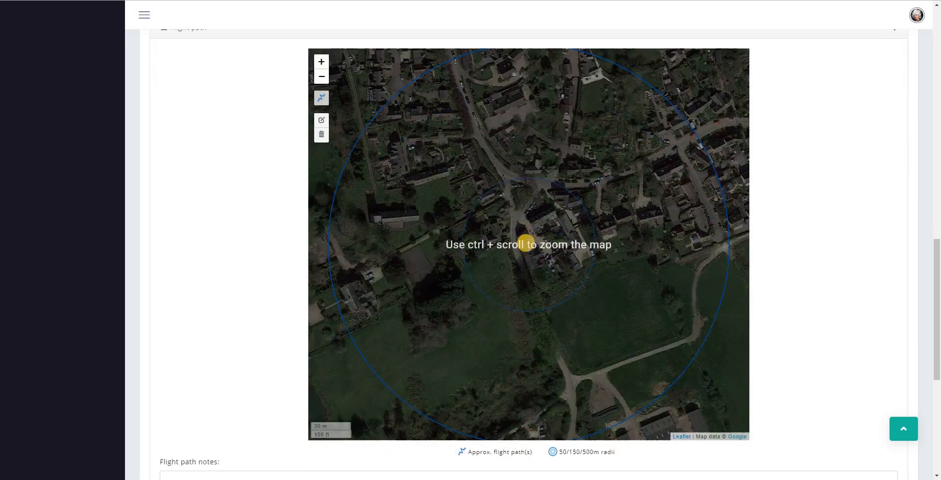
{"action": "scroll", "coordinate": [528, 245], "scroll_direction": "up", "scroll_amount": 3}
Draw a looping flight path from the south-east field north past the building to the courtyard and back
{"action": "left_click", "coordinate": [321, 98]}
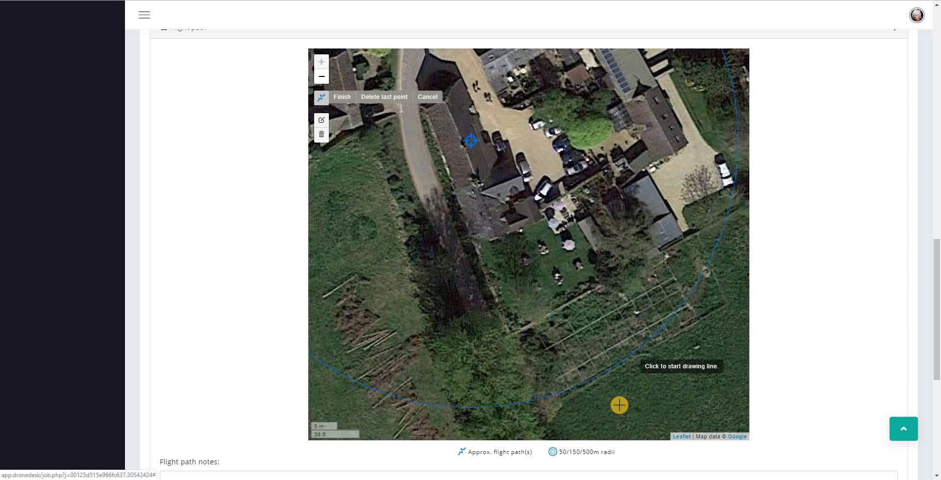
{"action": "left_click", "coordinate": [617, 394]}
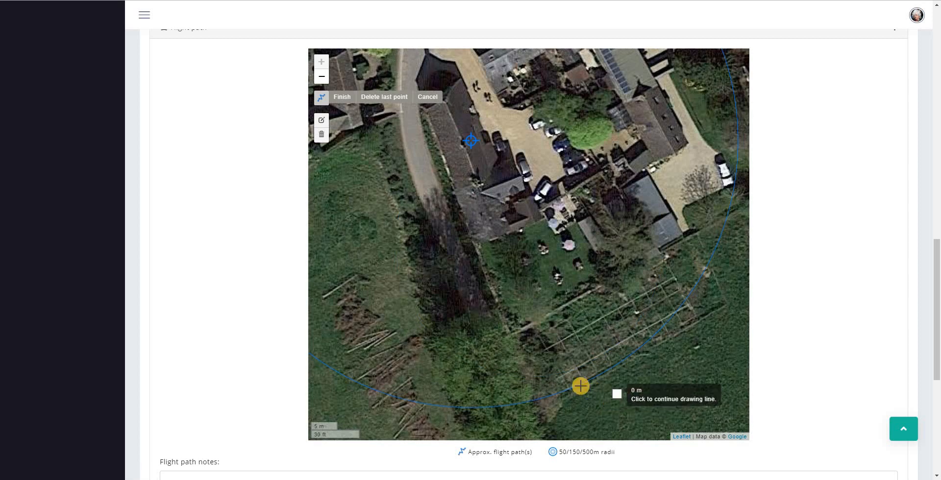
{"action": "left_click", "coordinate": [510, 331]}
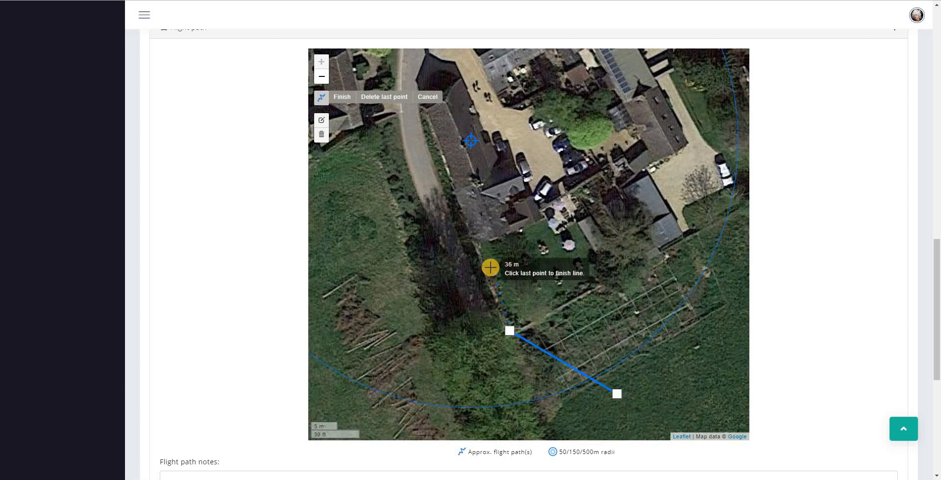
{"action": "left_click", "coordinate": [491, 267]}
{"action": "left_click", "coordinate": [469, 220]}
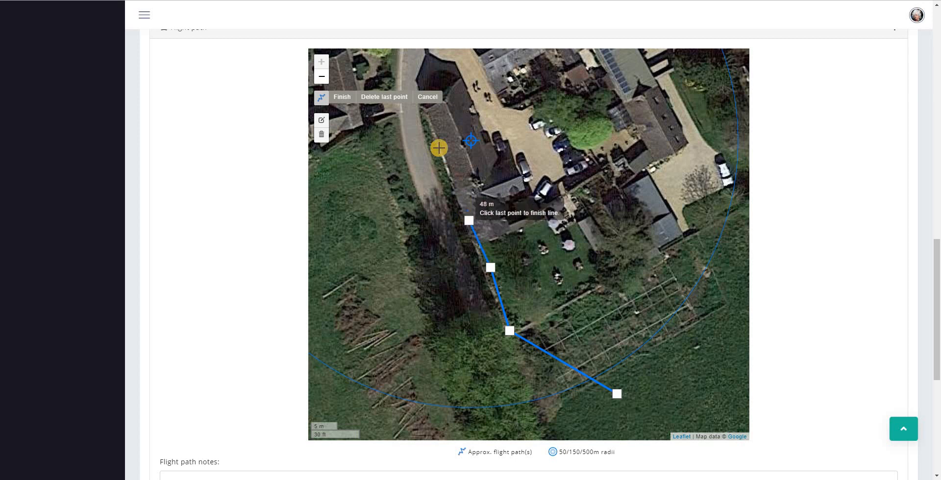
{"action": "left_click", "coordinate": [421, 108]}
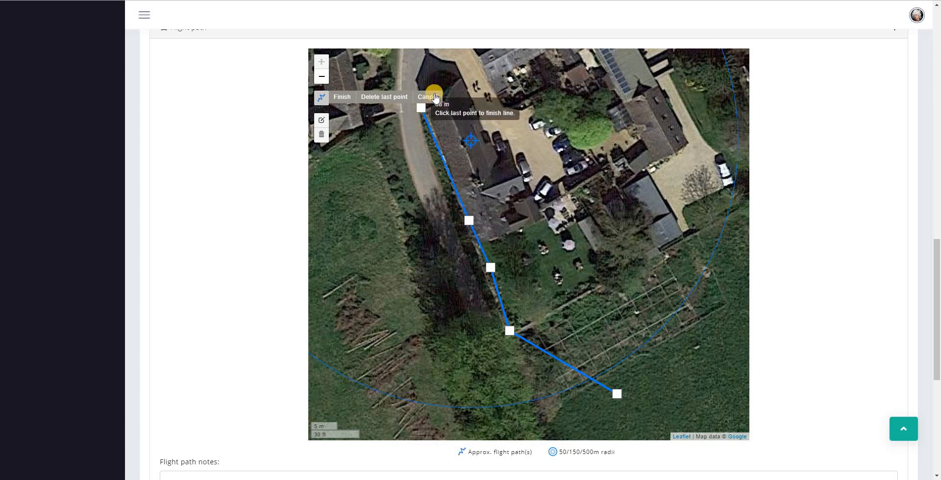
{"action": "left_click", "coordinate": [458, 76]}
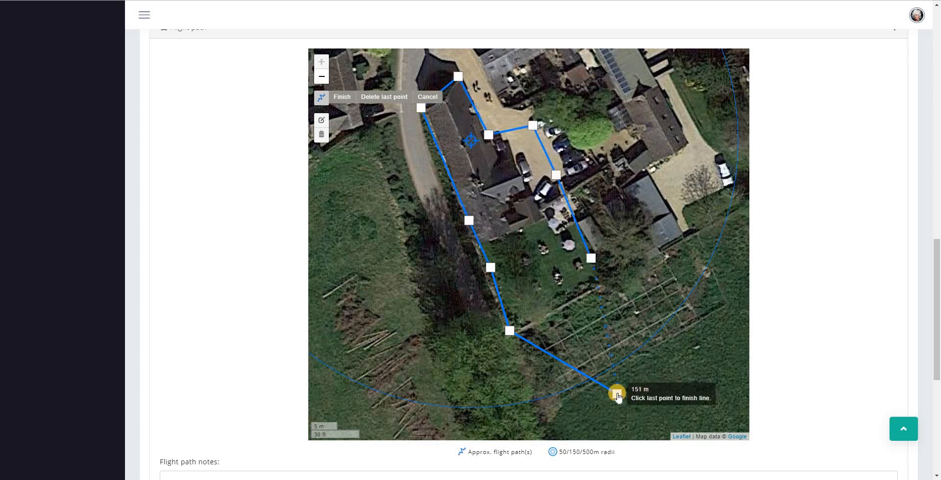
{"action": "left_click", "coordinate": [618, 395]}
{"action": "left_click", "coordinate": [617, 395]}
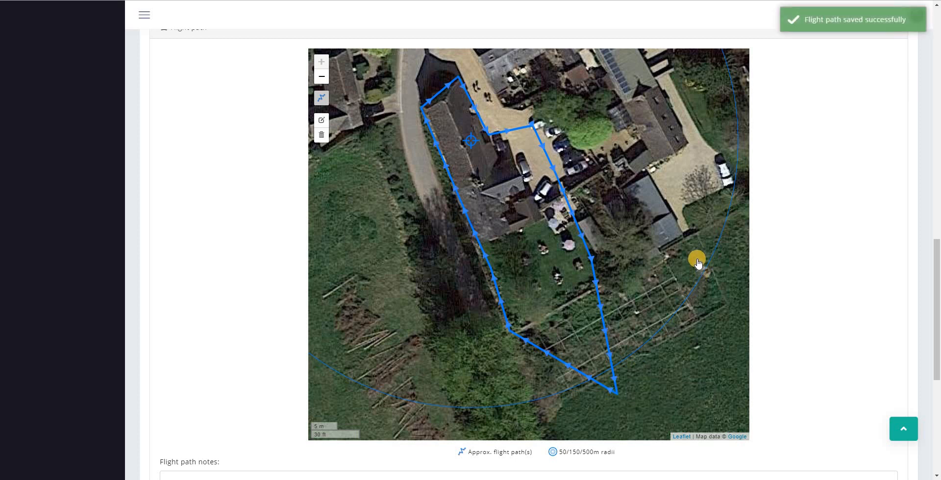
{"action": "left_click", "coordinate": [321, 97]}
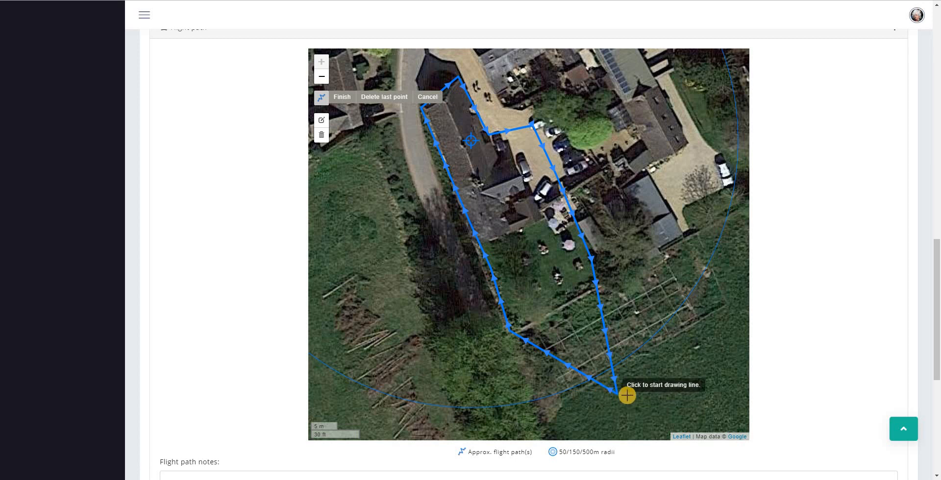
Draw a second flight line from the path's southern end through the garden to the northern building
{"action": "left_click", "coordinate": [619, 392]}
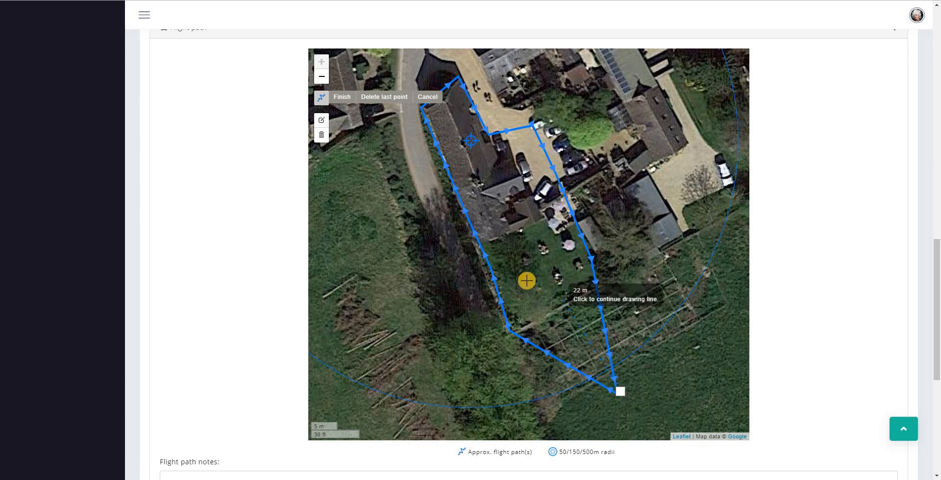
{"action": "left_click", "coordinate": [516, 236]}
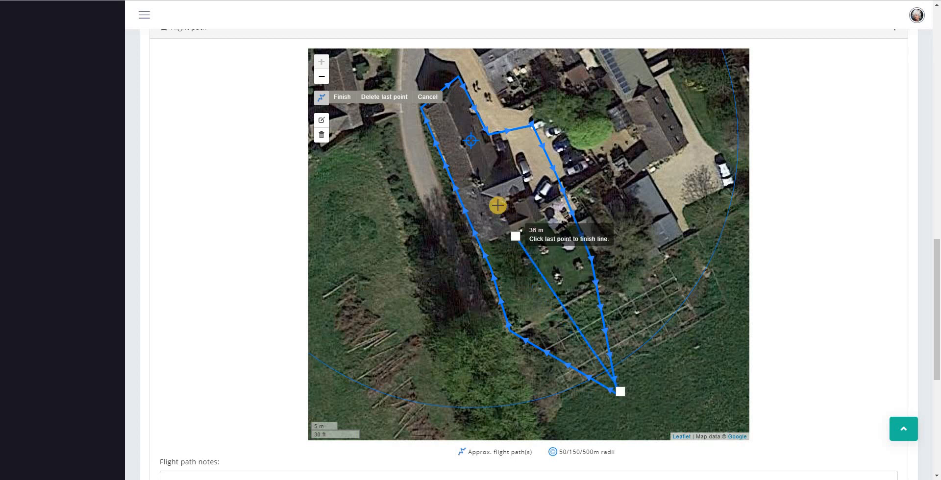
{"action": "left_click", "coordinate": [447, 99]}
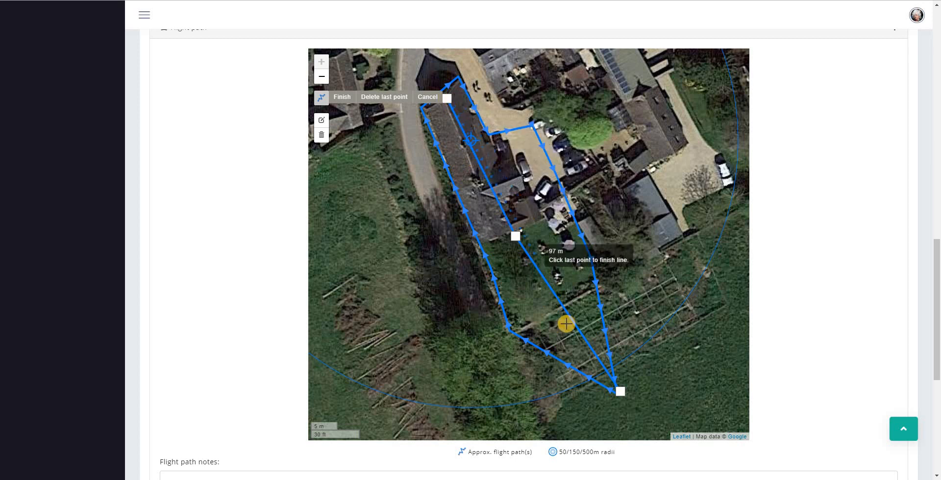
{"action": "left_click", "coordinate": [620, 387]}
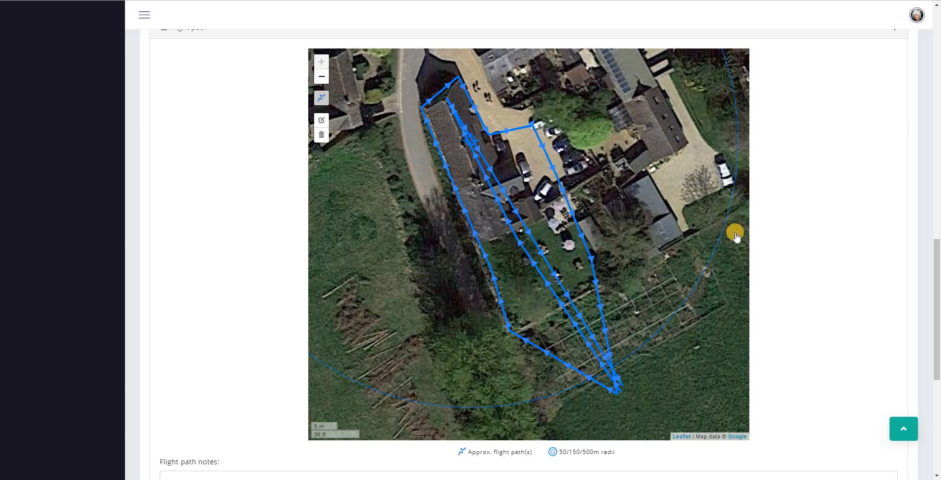
{"action": "scroll", "coordinate": [837, 304], "scroll_direction": "down", "scroll_amount": 2}
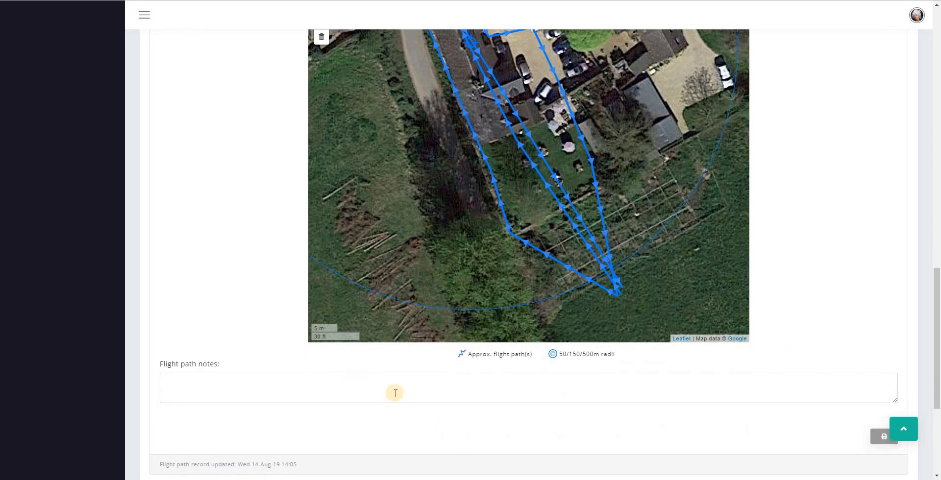
{"action": "left_click", "coordinate": [413, 382]}
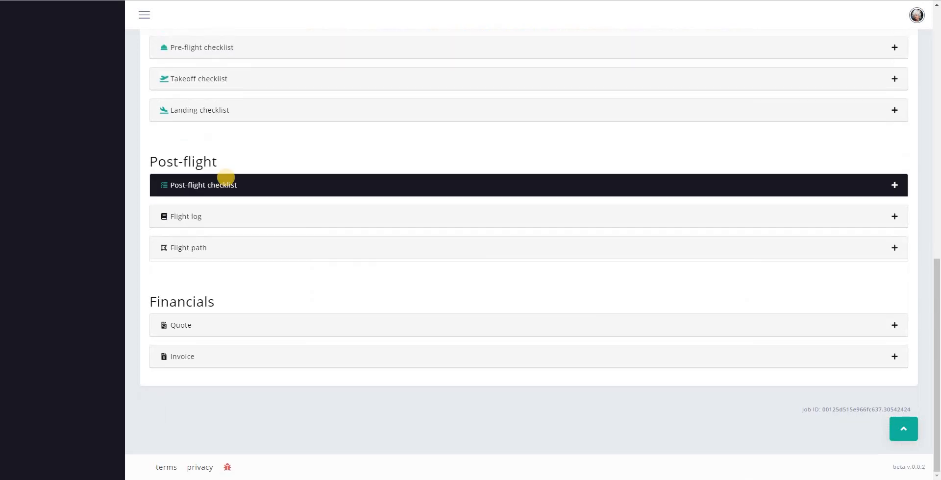